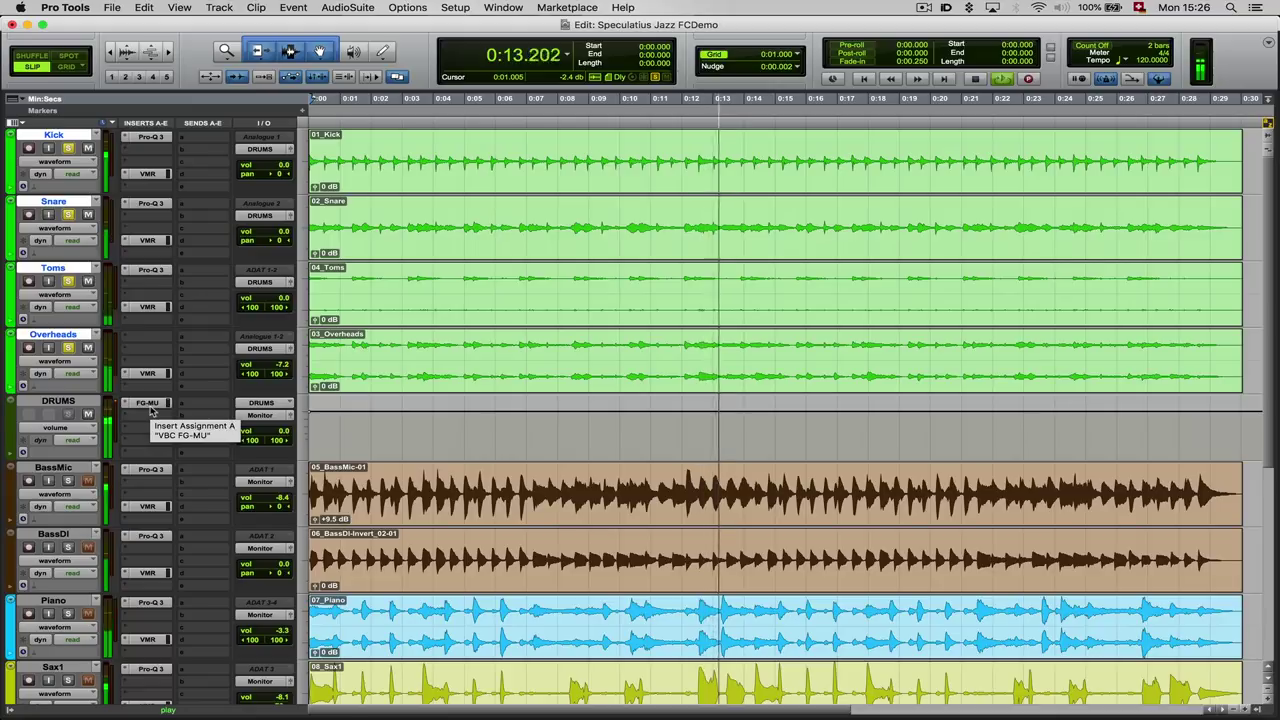
Inspect the FG-MU compressor on the DRUMS bus and the Pro-G gate on LeadVox, closing each plug-in window
{"action": "left_click_drag", "start_coordinate": [150, 409], "coordinate": [150, 409]}
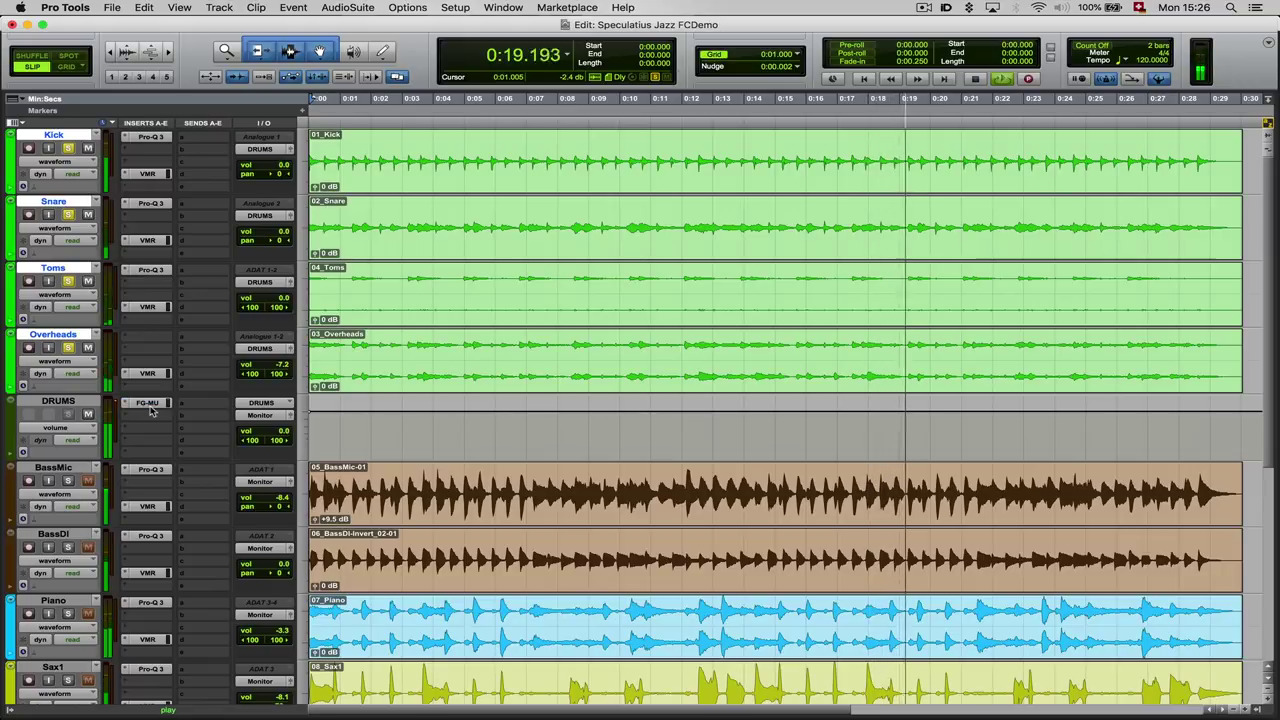
{"action": "left_click", "coordinate": [150, 409]}
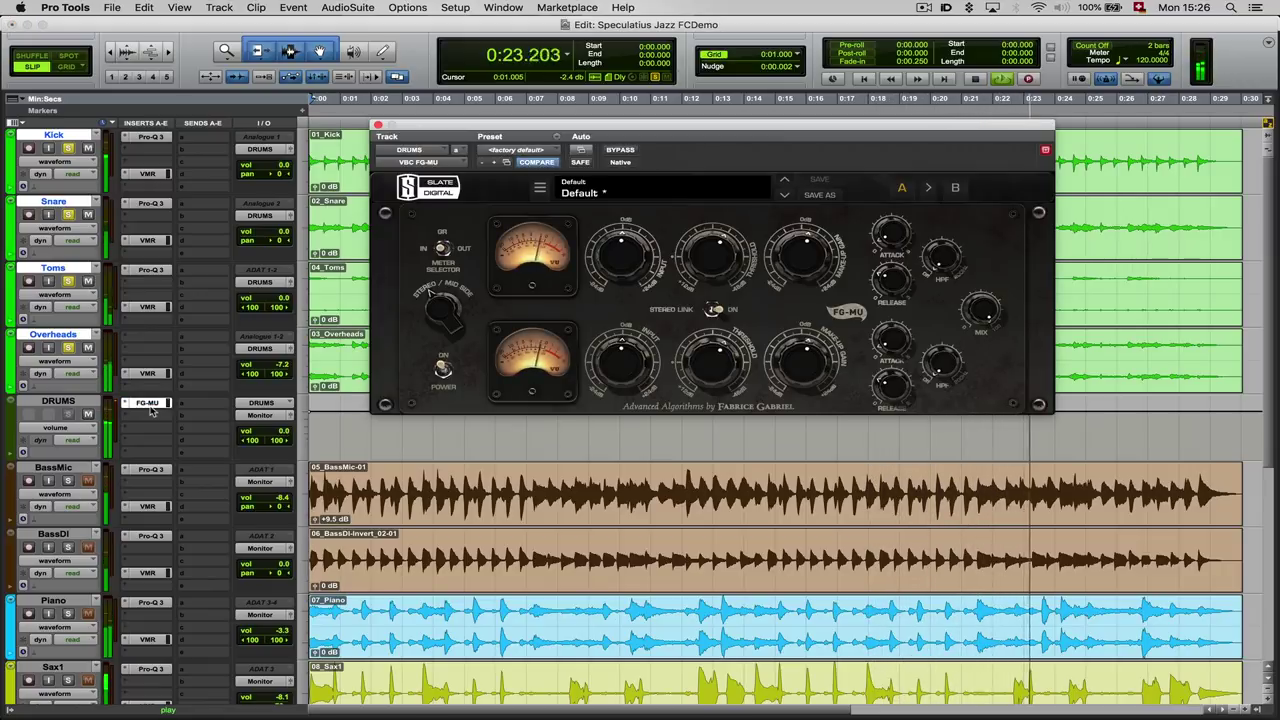
{"action": "left_click", "coordinate": [150, 405]}
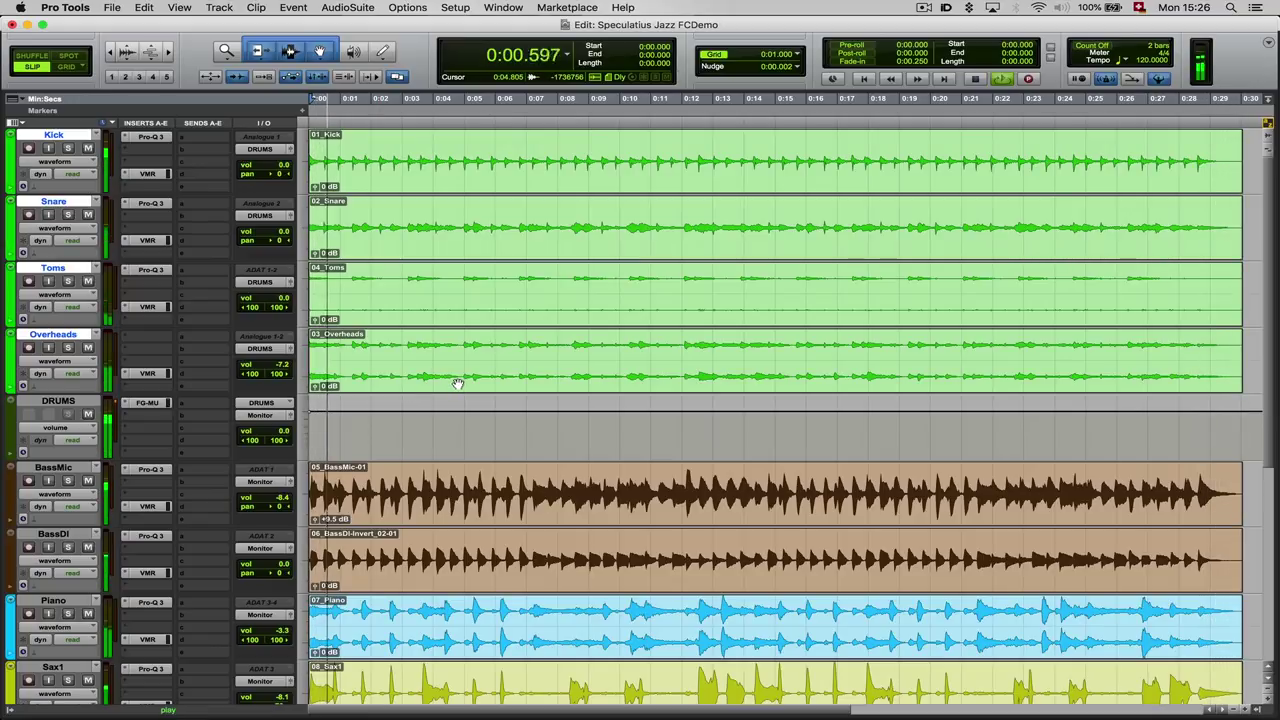
{"action": "scroll", "coordinate": [457, 375], "scroll_direction": "down", "scroll_amount": 5}
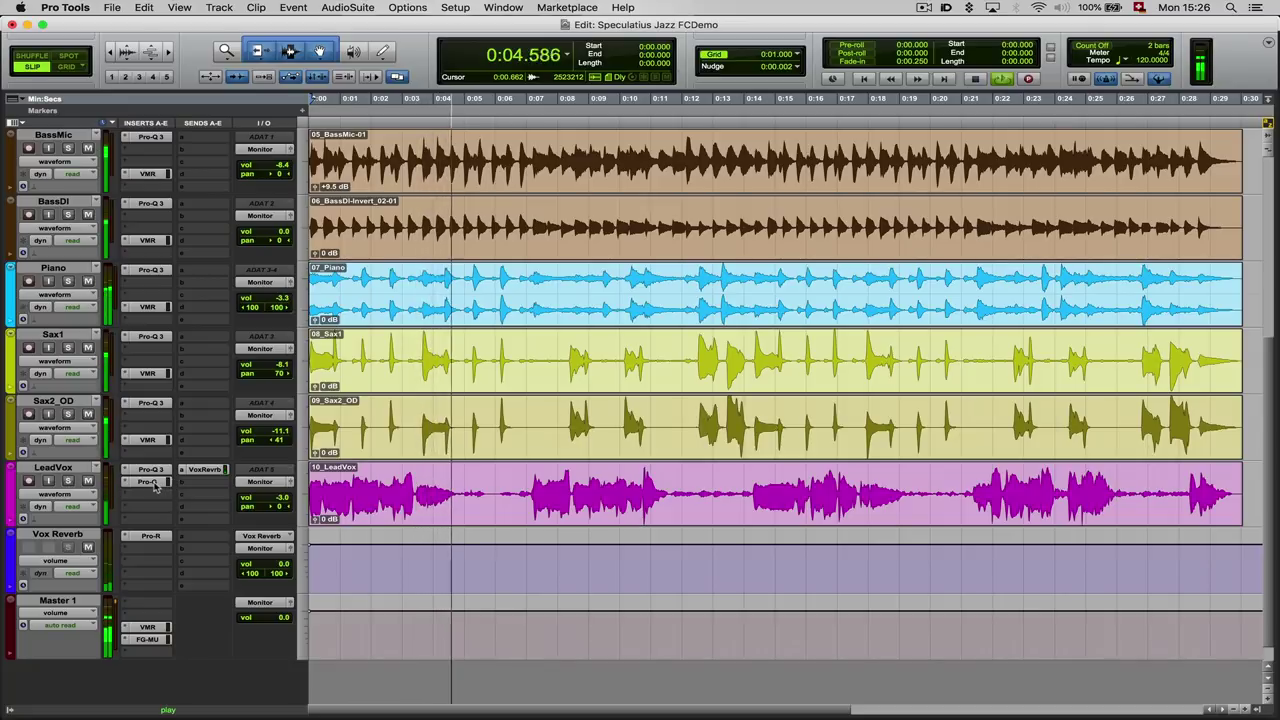
{"action": "left_click", "coordinate": [155, 483]}
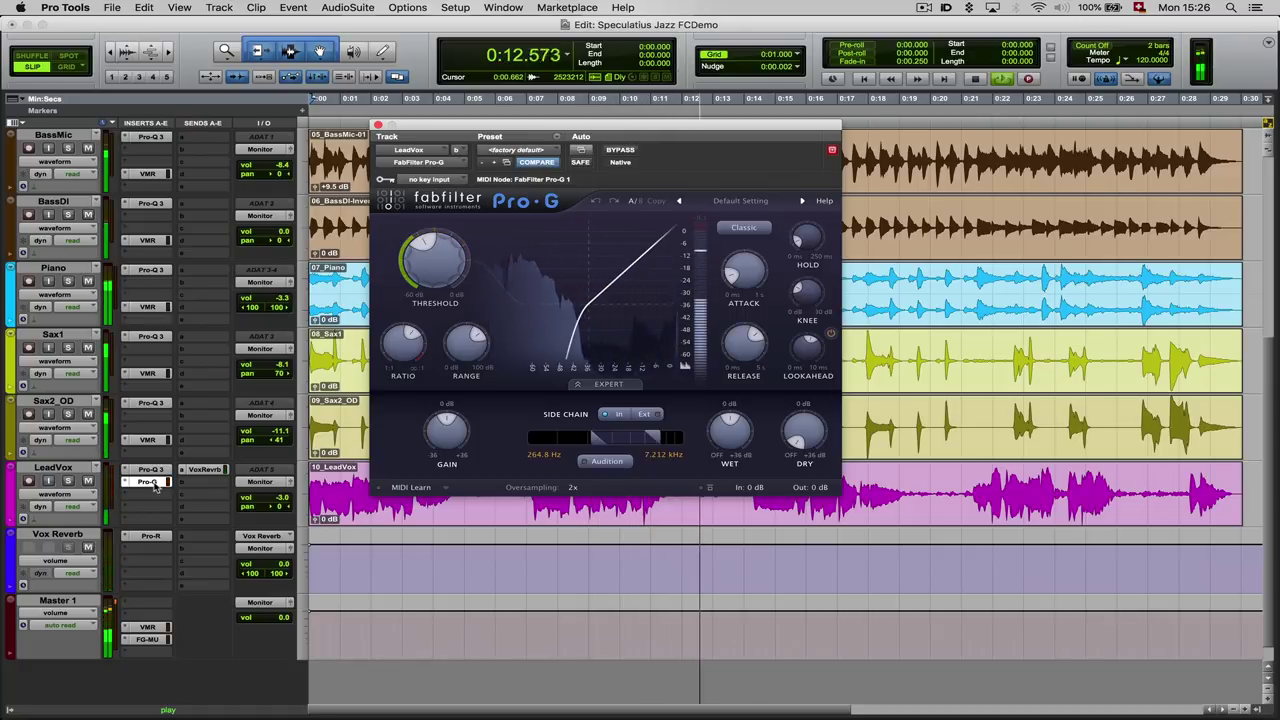
{"action": "left_click", "coordinate": [150, 483]}
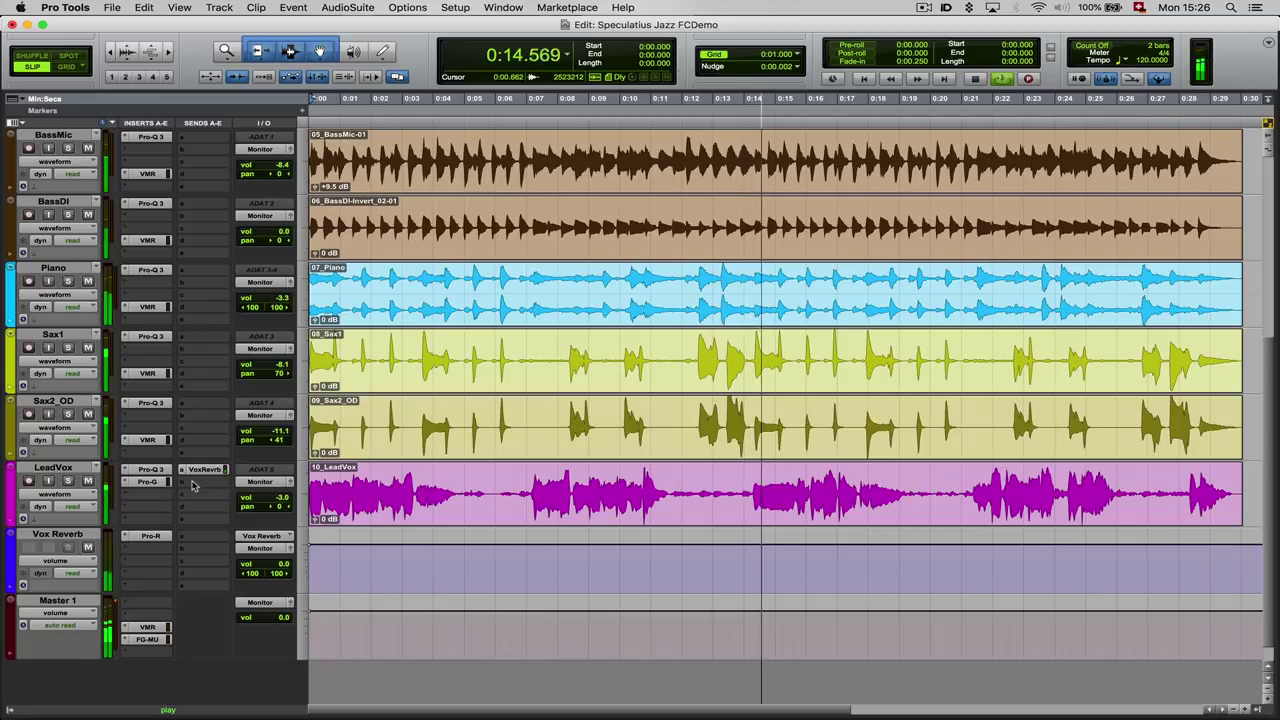
Compare the FG-MU on Master 1 bypassed and active, close its window and stop playback
{"action": "left_click", "coordinate": [150, 638]}
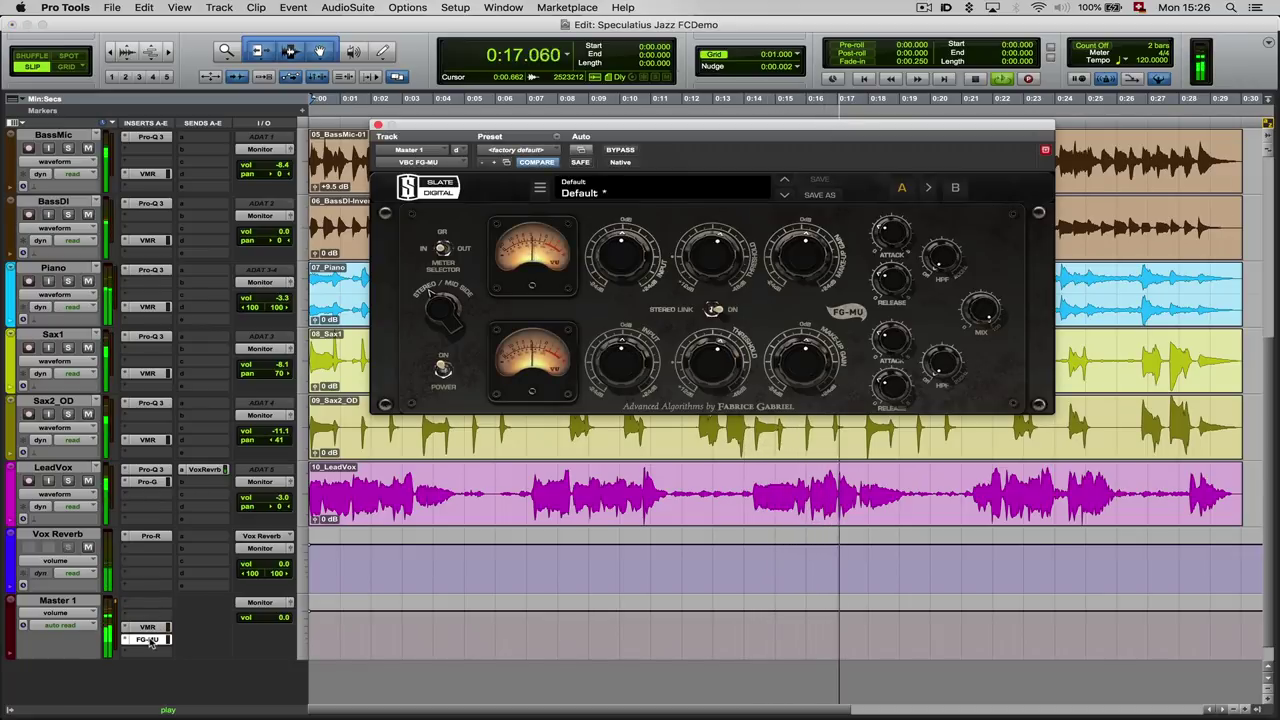
{"action": "left_click", "coordinate": [620, 150]}
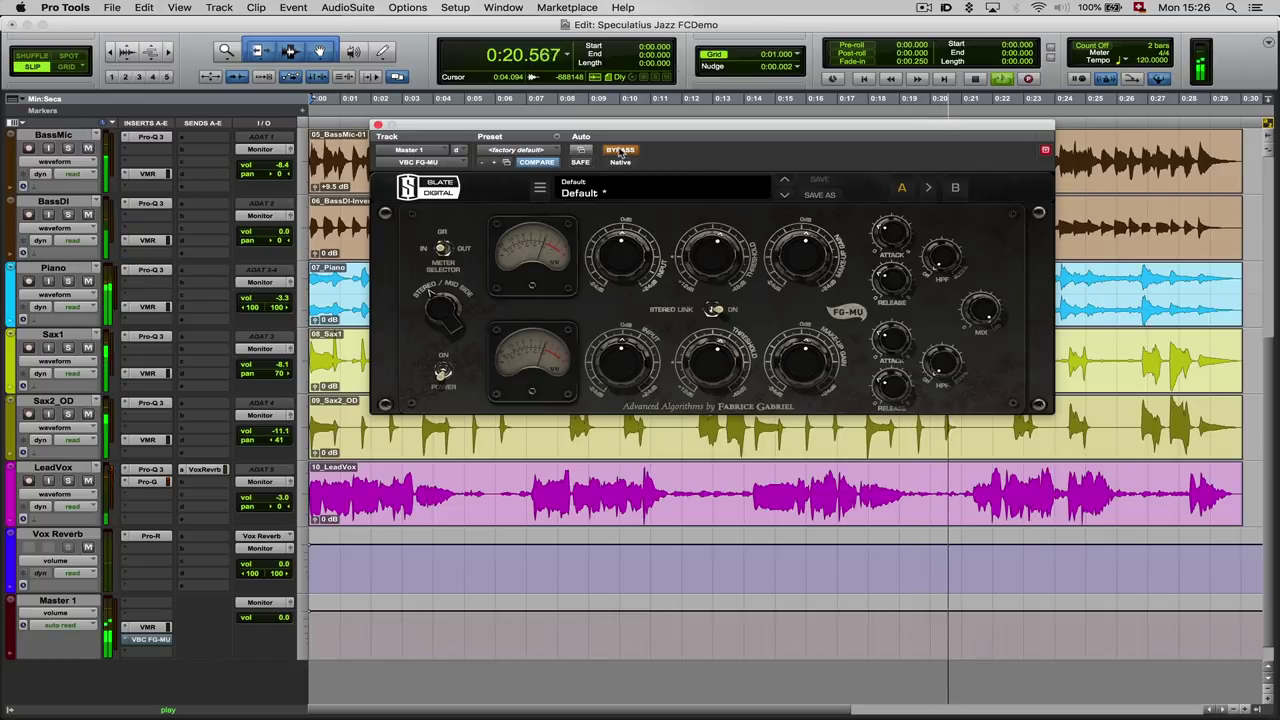
{"action": "left_click", "coordinate": [620, 150]}
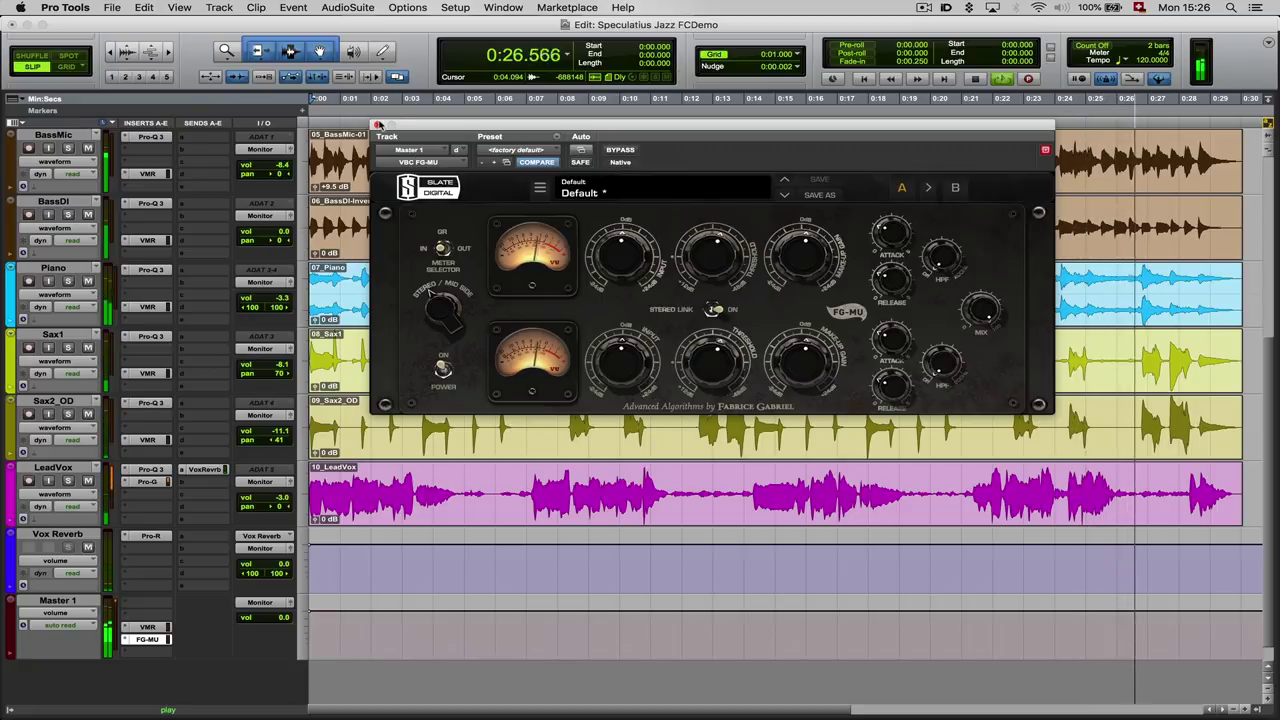
{"action": "left_click", "coordinate": [378, 124]}
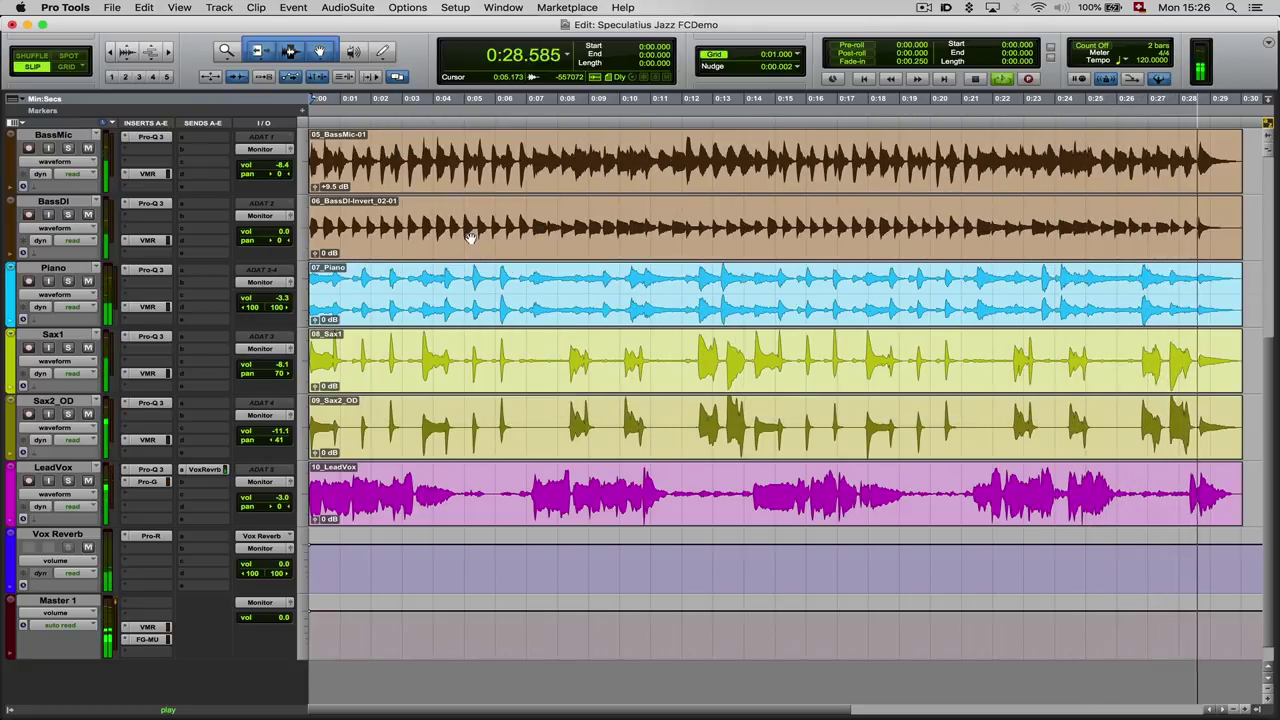
{"action": "key", "text": "space"}
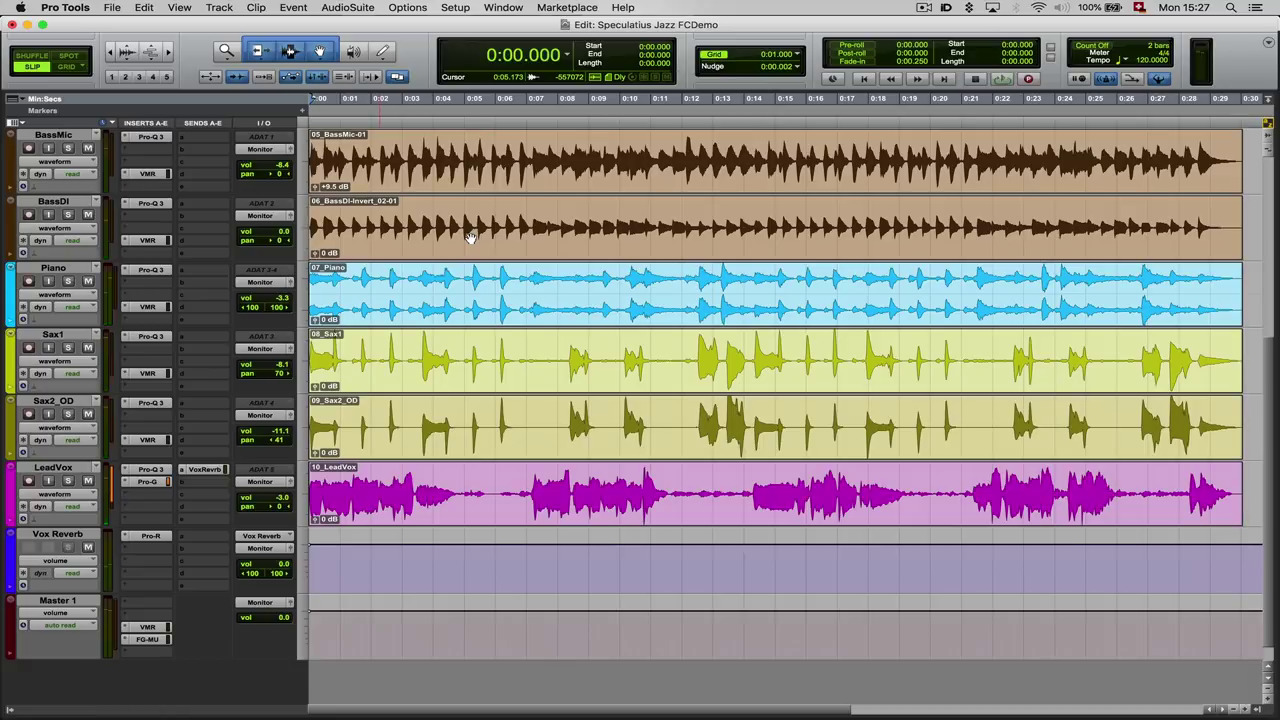
Show the Mix window and inspect the Virtual Mix Rack inserts on the BassDI and Piano channels
{"action": "key", "text": "super+equal"}
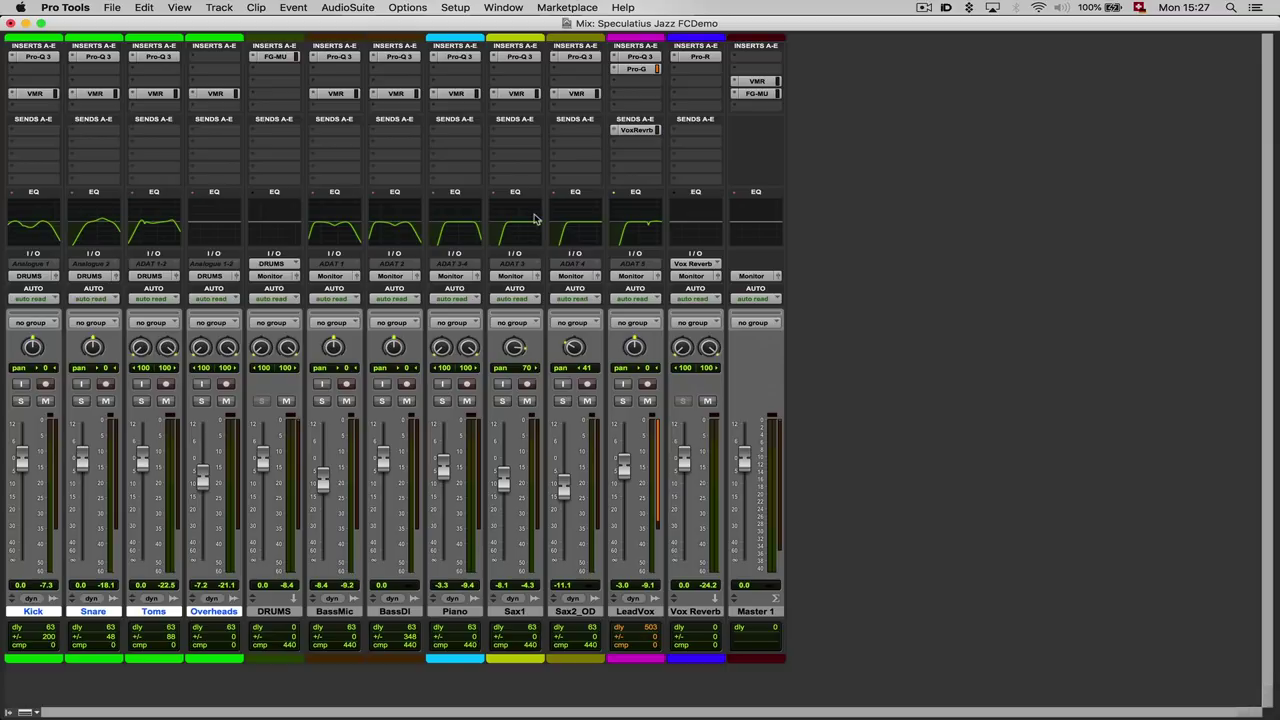
{"action": "left_click", "coordinate": [396, 94]}
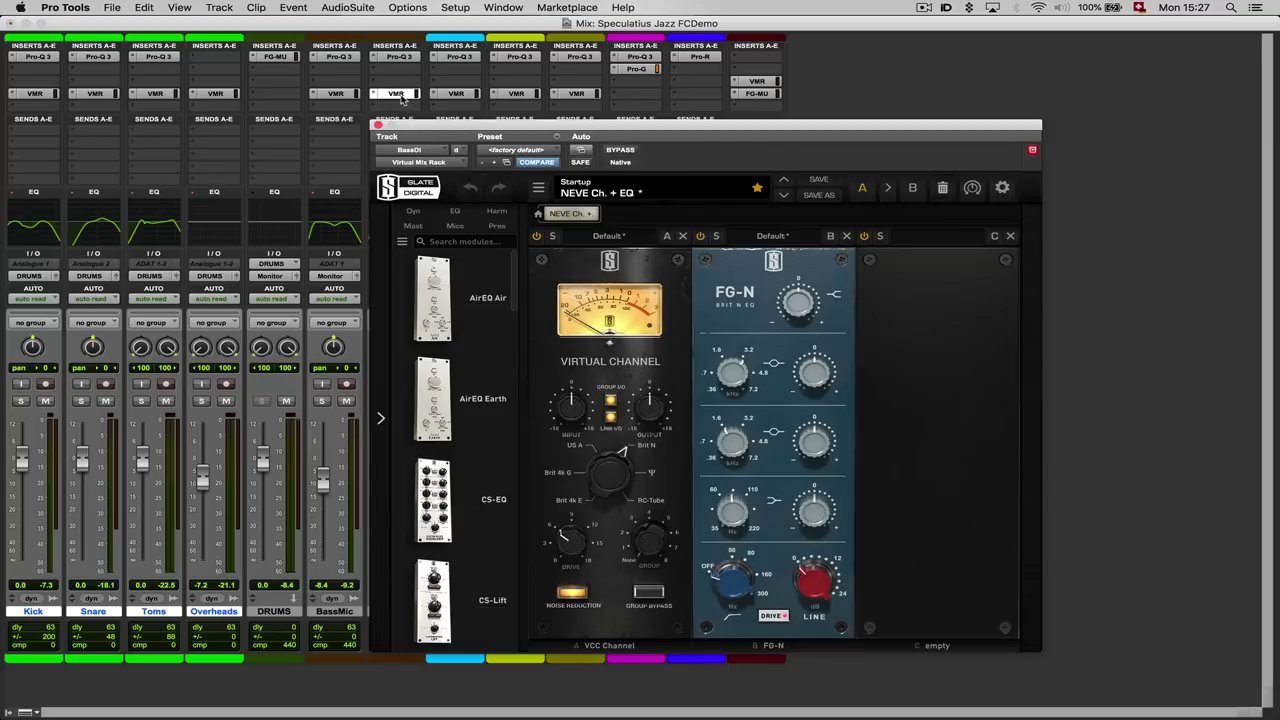
{"action": "left_click", "coordinate": [398, 94]}
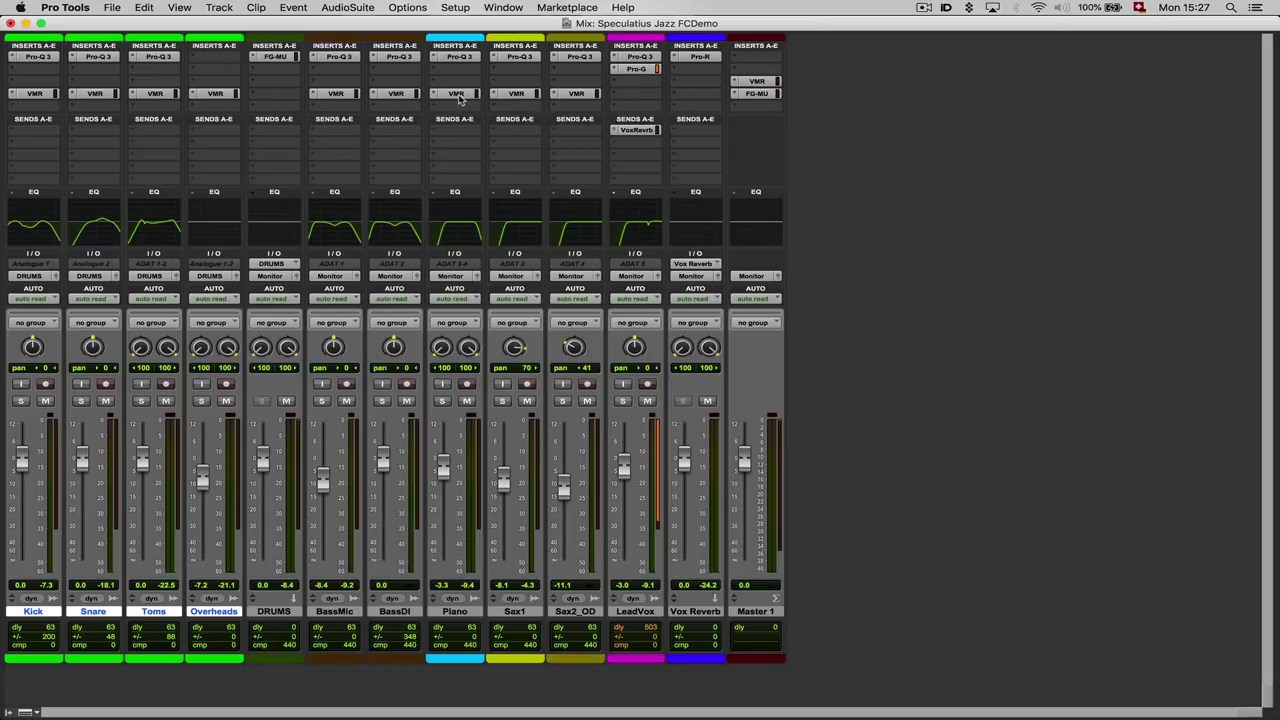
{"action": "left_click", "coordinate": [457, 94]}
{"action": "left_click", "coordinate": [459, 96]}
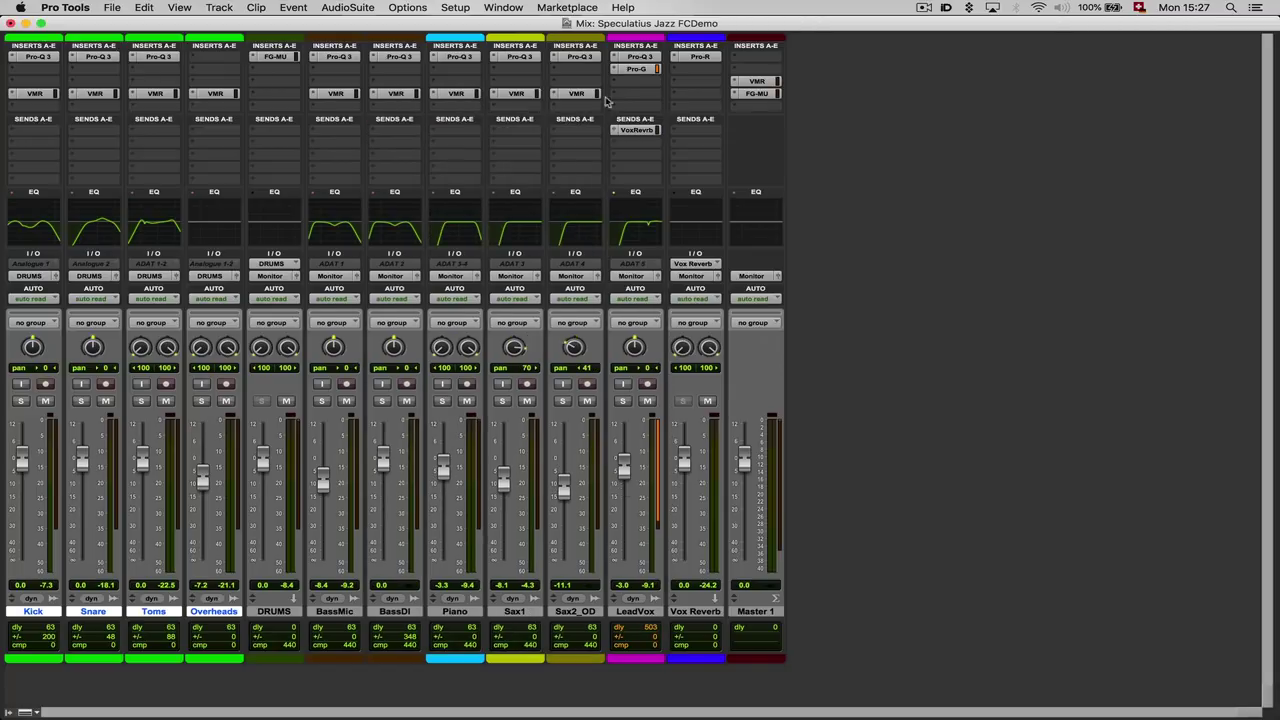
Inspect the Virtual Mix Rack on Master 1 and Pro-R on Vox Reverb, and return to the drum tracks in the Edit window
{"action": "left_click", "coordinate": [757, 82]}
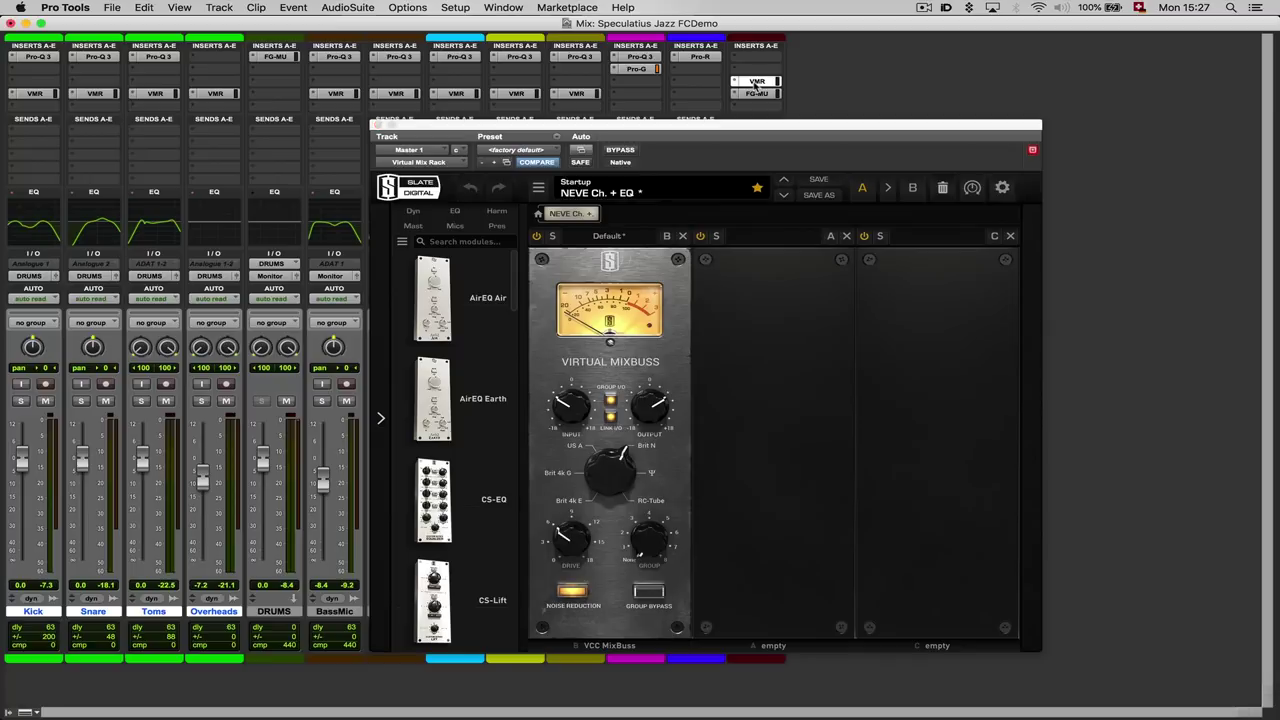
{"action": "left_click", "coordinate": [757, 86]}
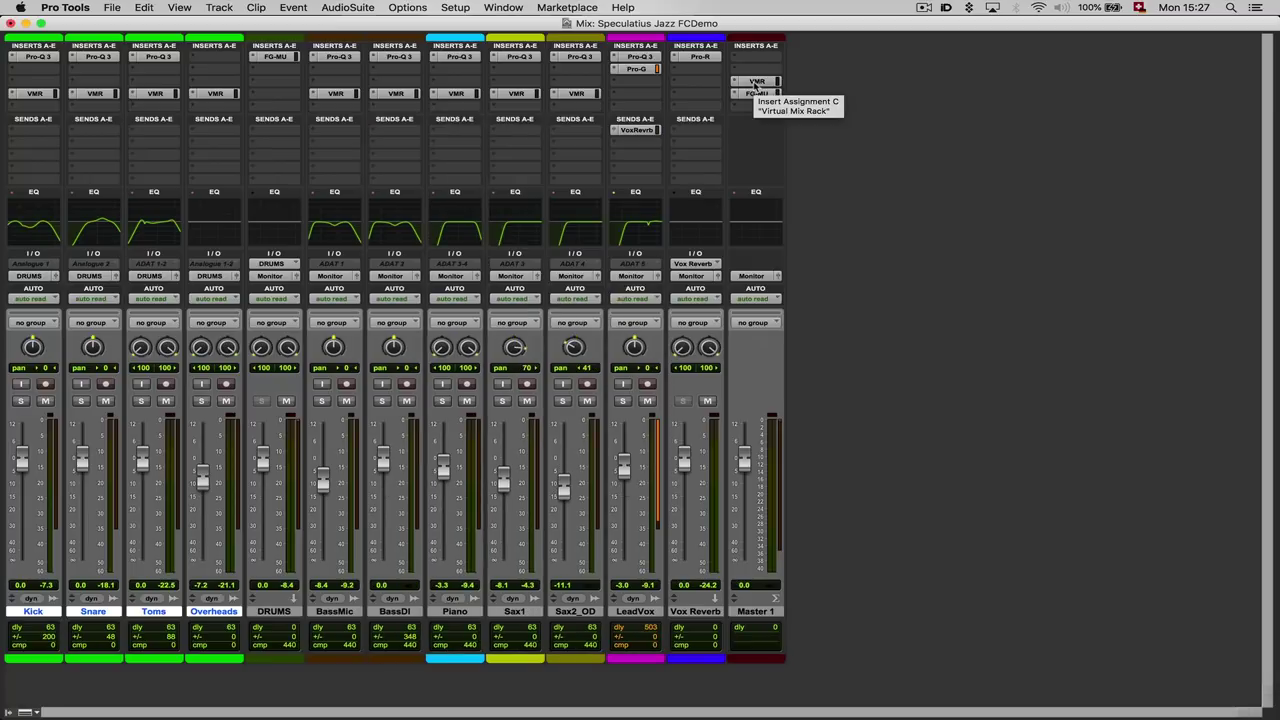
{"action": "left_click", "coordinate": [700, 57]}
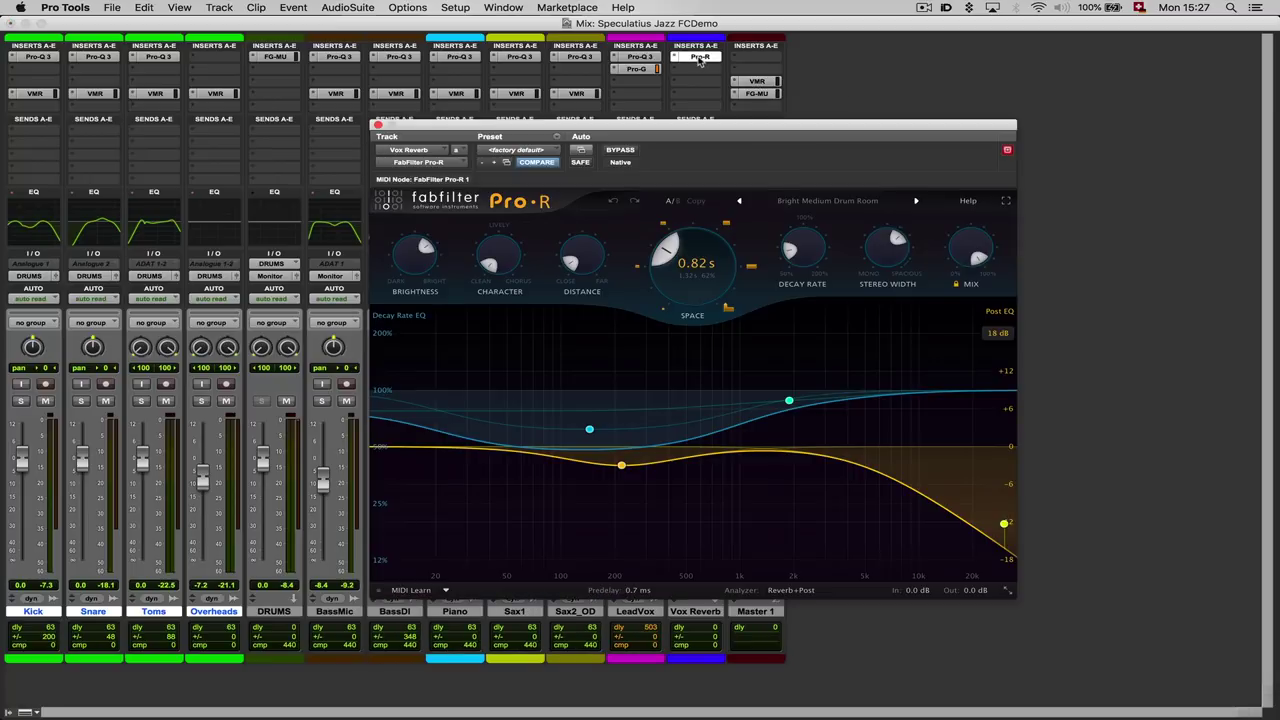
{"action": "left_click", "coordinate": [700, 58]}
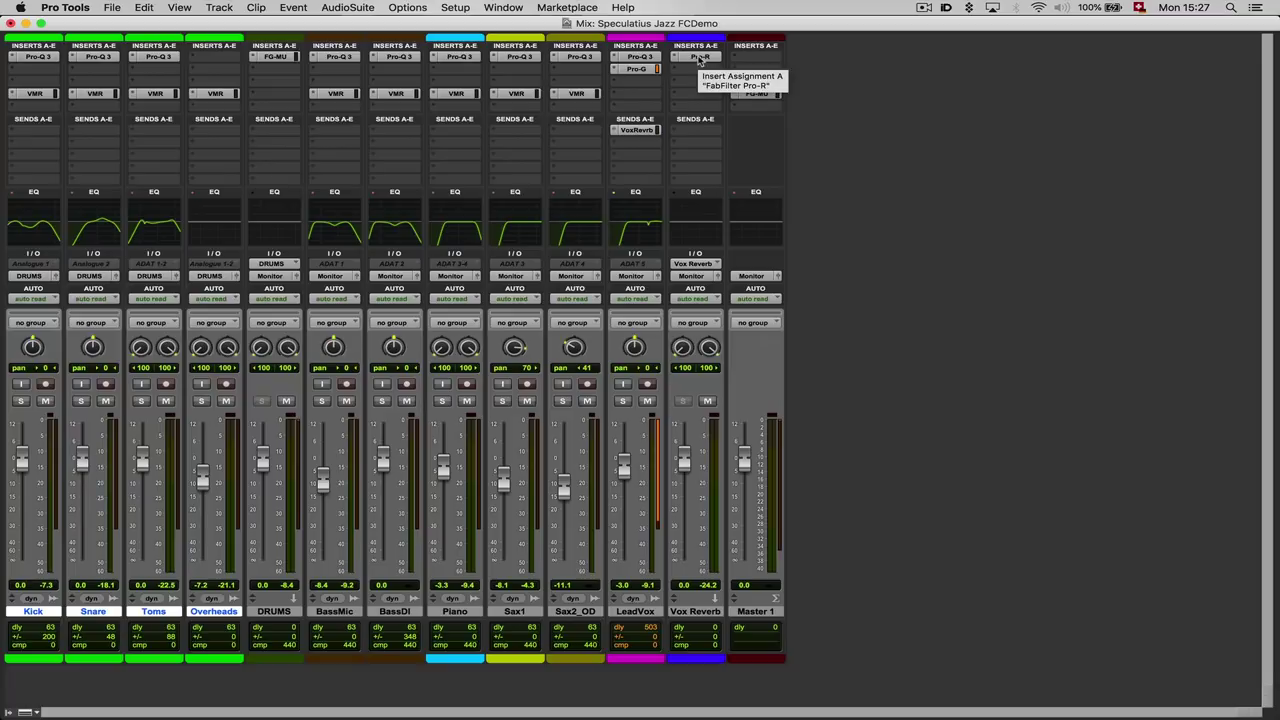
{"action": "key", "text": "super+equal"}
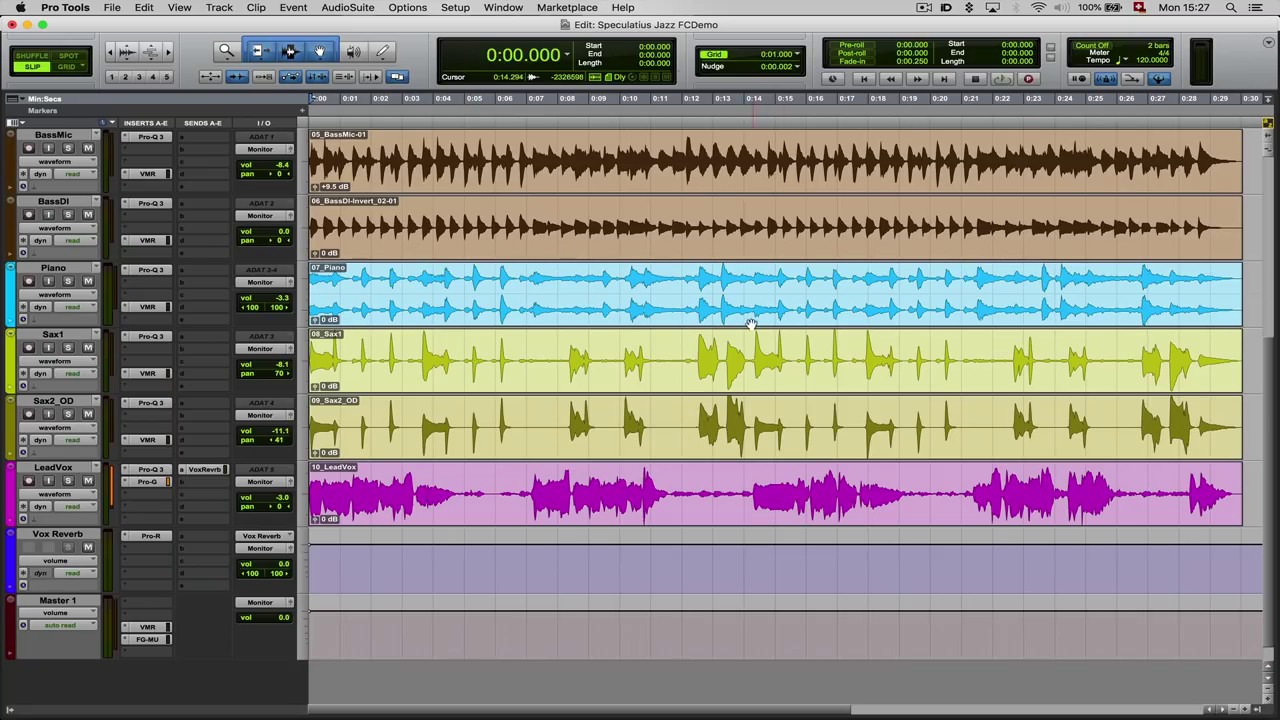
{"action": "scroll", "coordinate": [750, 325], "scroll_direction": "up", "scroll_amount": 5}
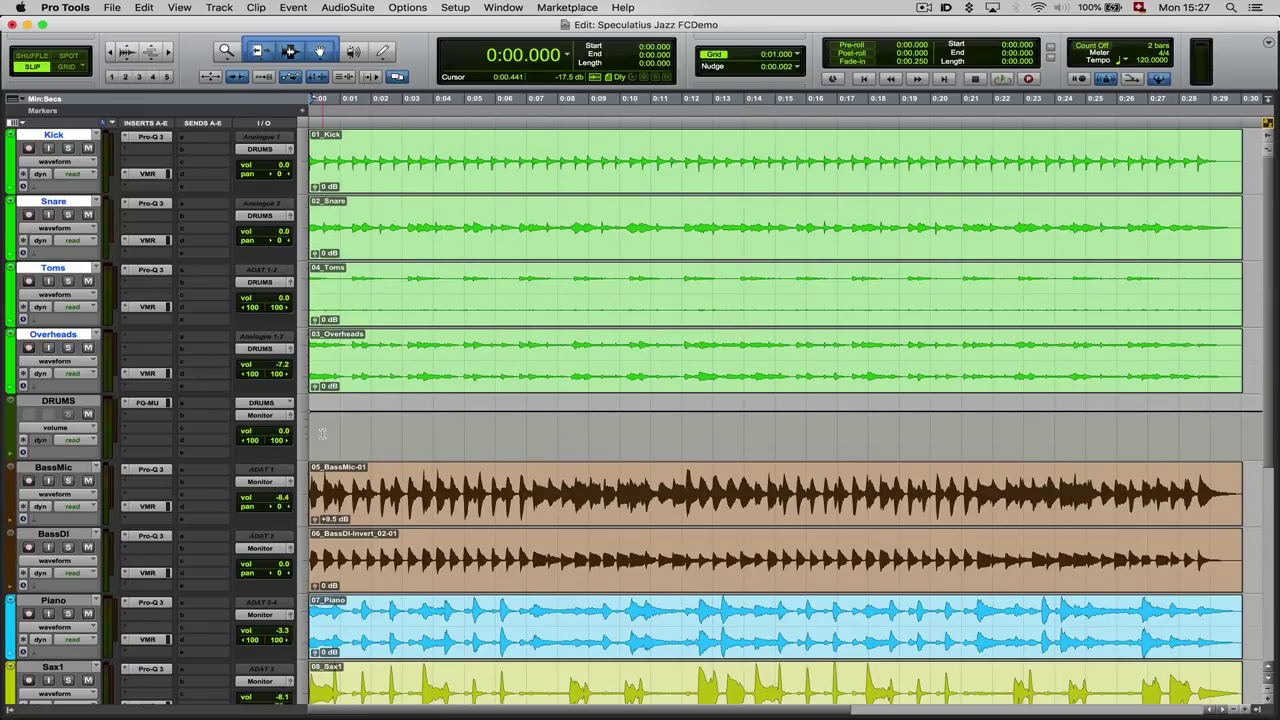
Switch to mix:analog and try the Fairchild 670's input gain and threshold controls, adjusting its ratio
{"action": "scroll", "coordinate": [330, 434], "scroll_direction": "down", "scroll_amount": 3}
{"action": "scroll", "coordinate": [330, 434], "scroll_direction": "down", "scroll_amount": 3}
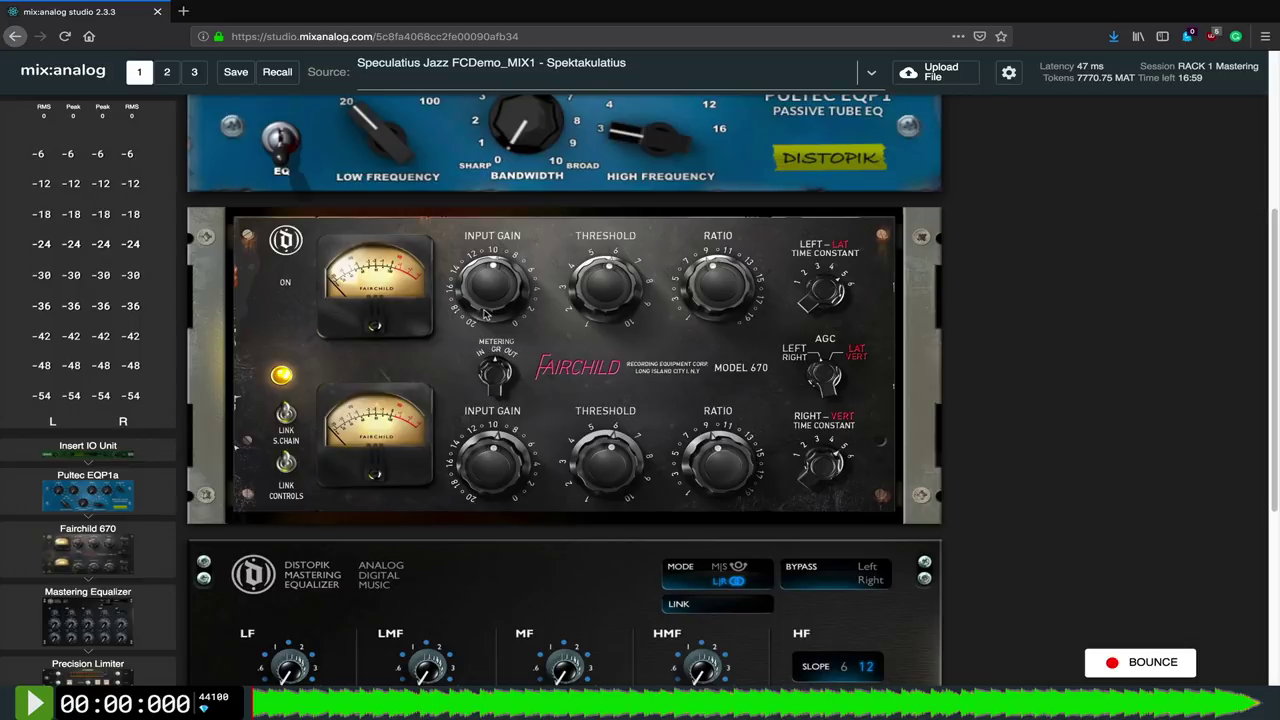
{"action": "mouse_move", "coordinate": [490, 312]}
{"action": "left_mouse_down"}
{"action": "mouse_move", "coordinate": [503, 333]}
{"action": "mouse_move", "coordinate": [502, 308]}
{"action": "left_mouse_up"}
{"action": "mouse_move", "coordinate": [602, 300]}
{"action": "left_mouse_down"}
{"action": "mouse_move", "coordinate": [614, 208]}
{"action": "mouse_move", "coordinate": [617, 355]}
{"action": "mouse_move", "coordinate": [618, 289]}
{"action": "left_mouse_up"}
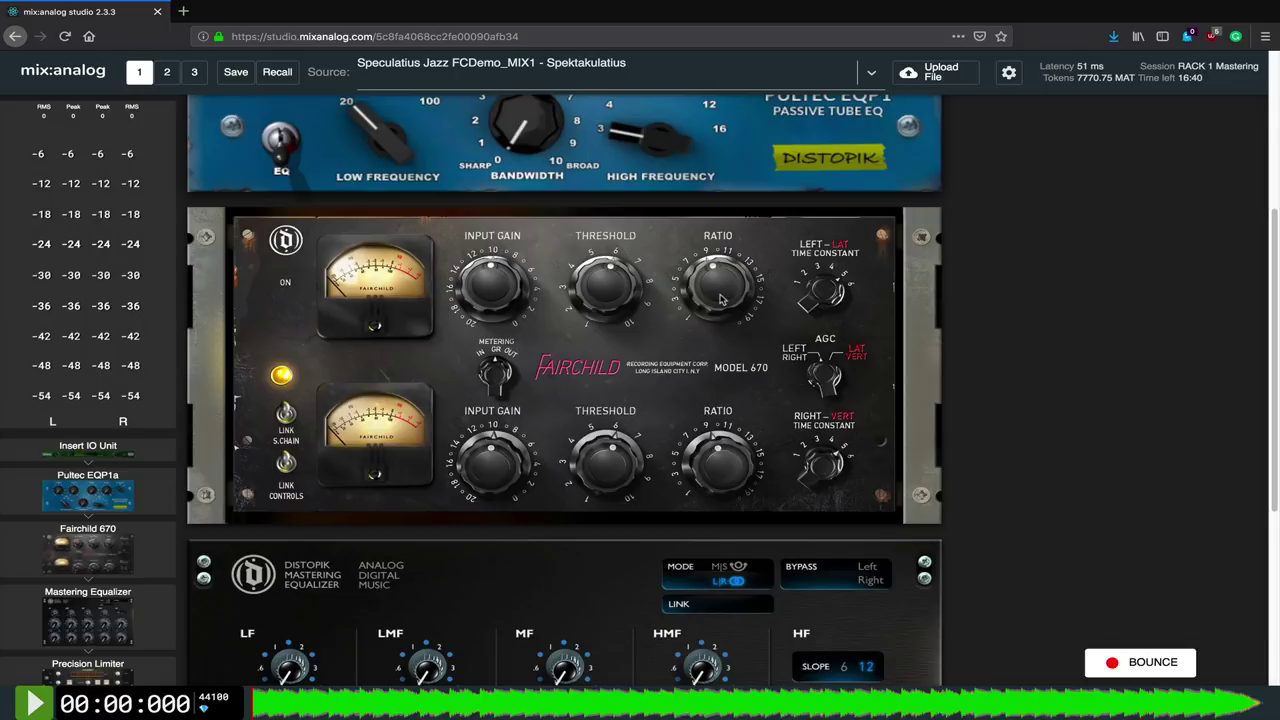
{"action": "left_click_drag", "start_coordinate": [720, 298], "coordinate": [745, 248]}
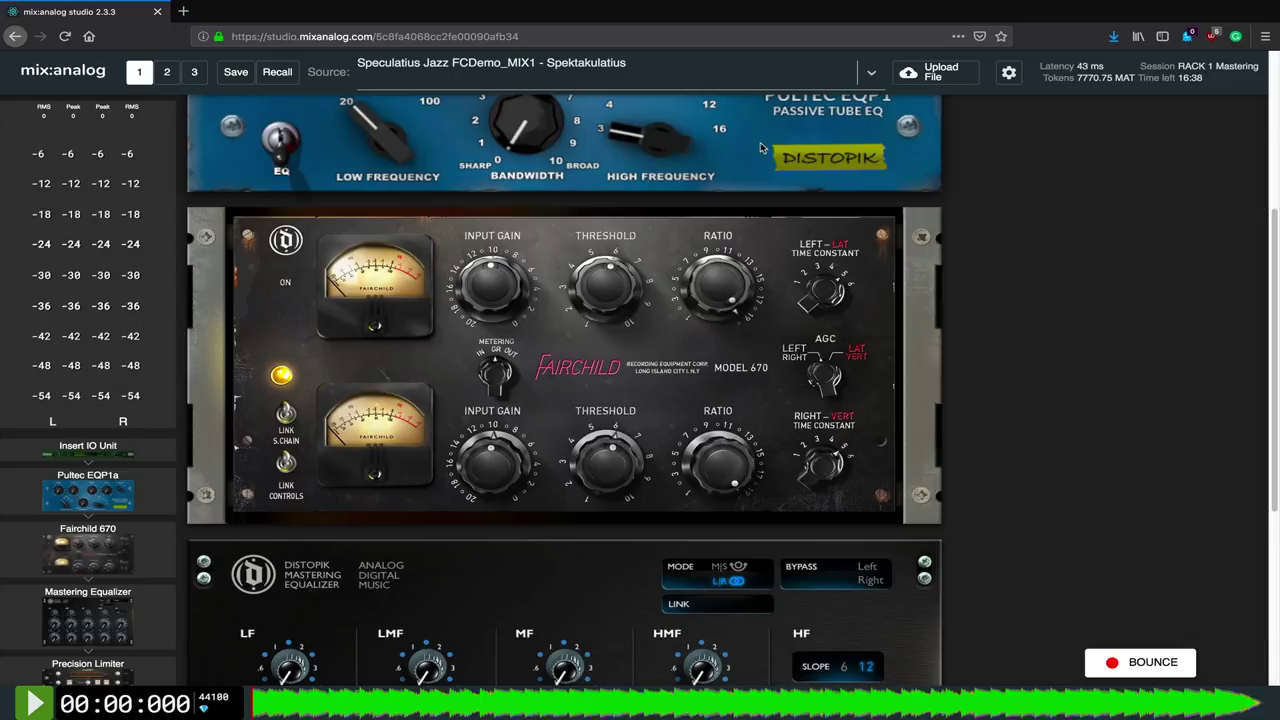
{"action": "left_click_drag", "start_coordinate": [734, 300], "coordinate": [800, 281]}
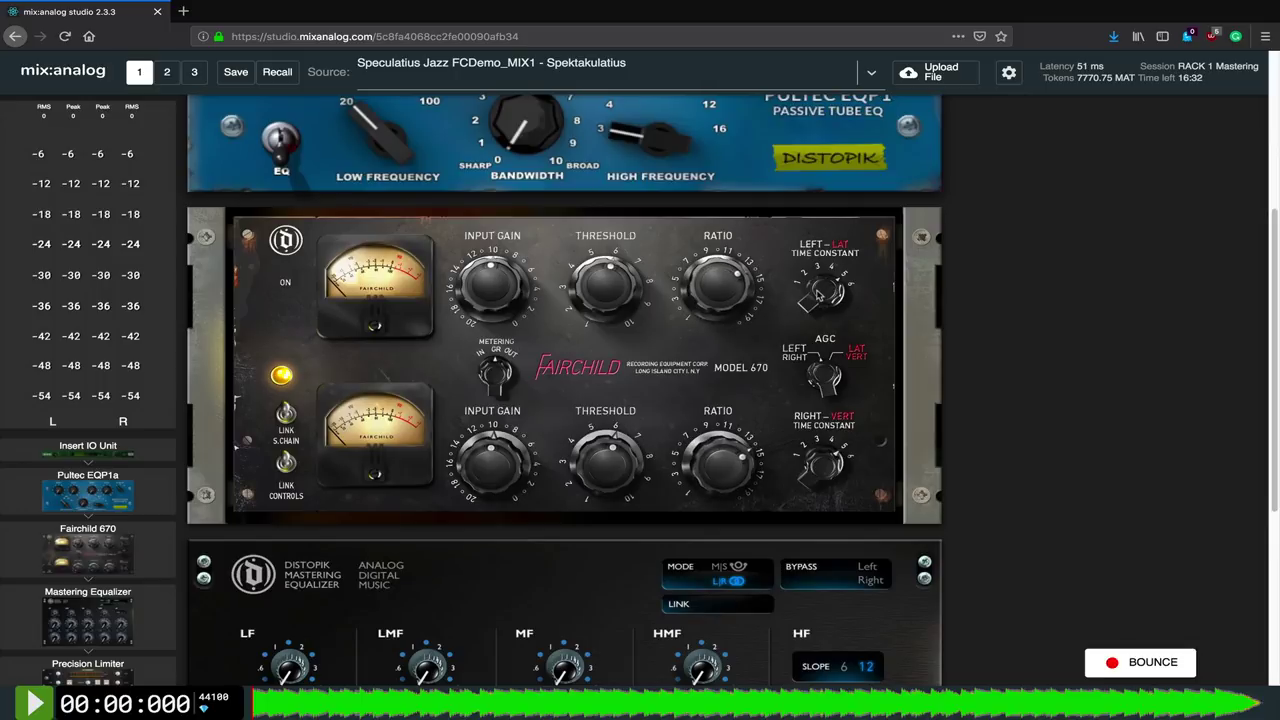
Try different left and right time constant settings on the Fairchild 670
{"action": "left_click", "coordinate": [825, 290]}
{"action": "left_click", "coordinate": [822, 457]}
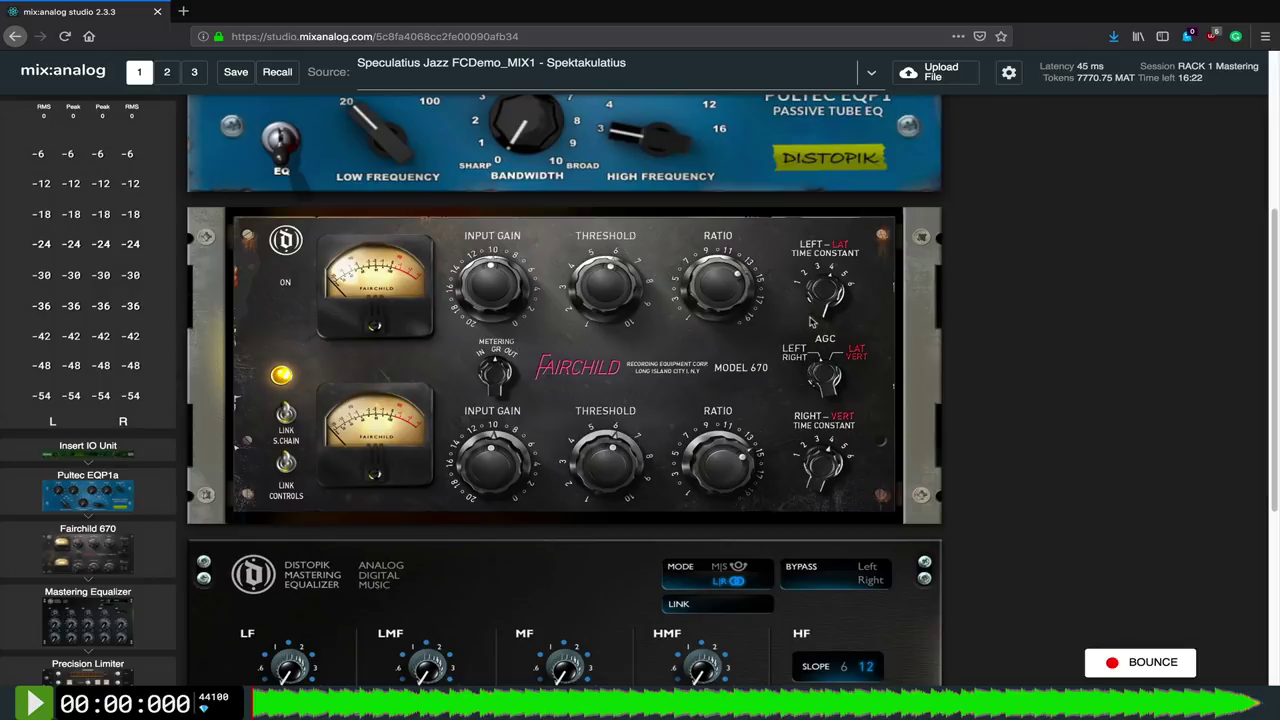
{"action": "left_click", "coordinate": [814, 286]}
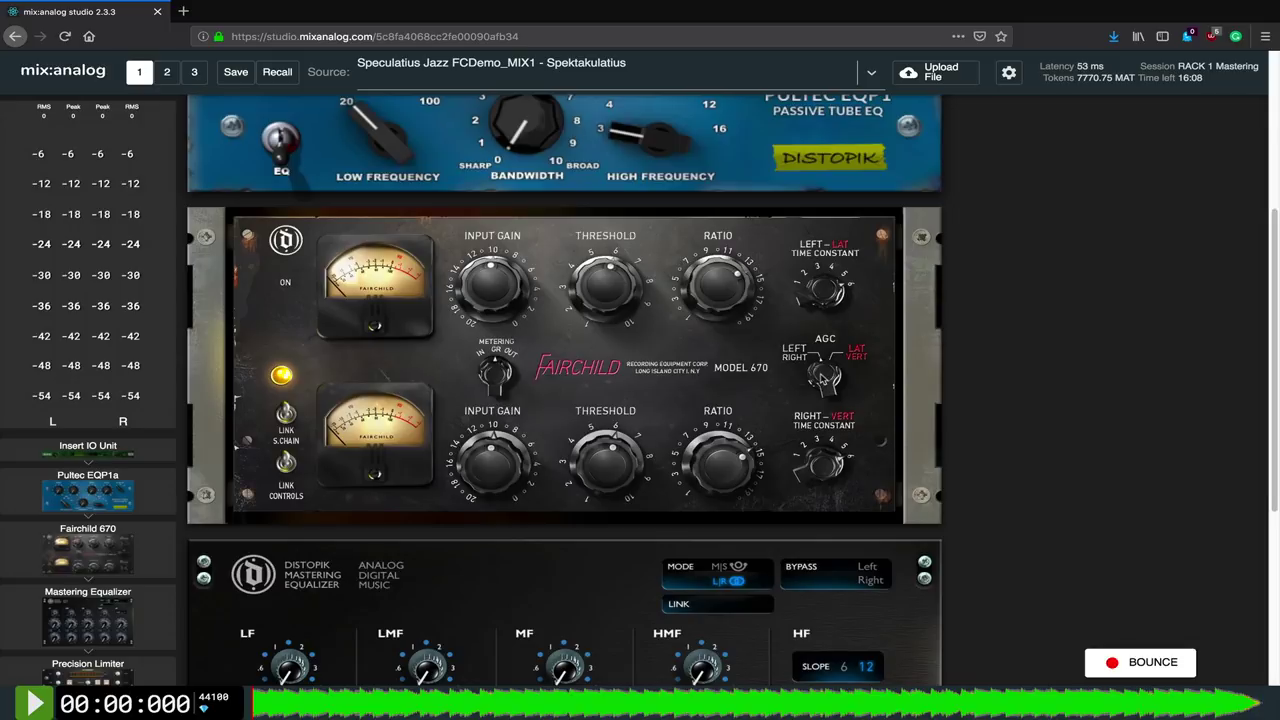
Toggle the Fairchild 670's side-chain link and control link switches, and try adjusting the input gain
{"action": "left_click", "coordinate": [287, 416]}
{"action": "left_click", "coordinate": [289, 458]}
{"action": "left_click_drag", "start_coordinate": [486, 297], "coordinate": [506, 241]}
{"action": "left_click", "coordinate": [287, 463]}
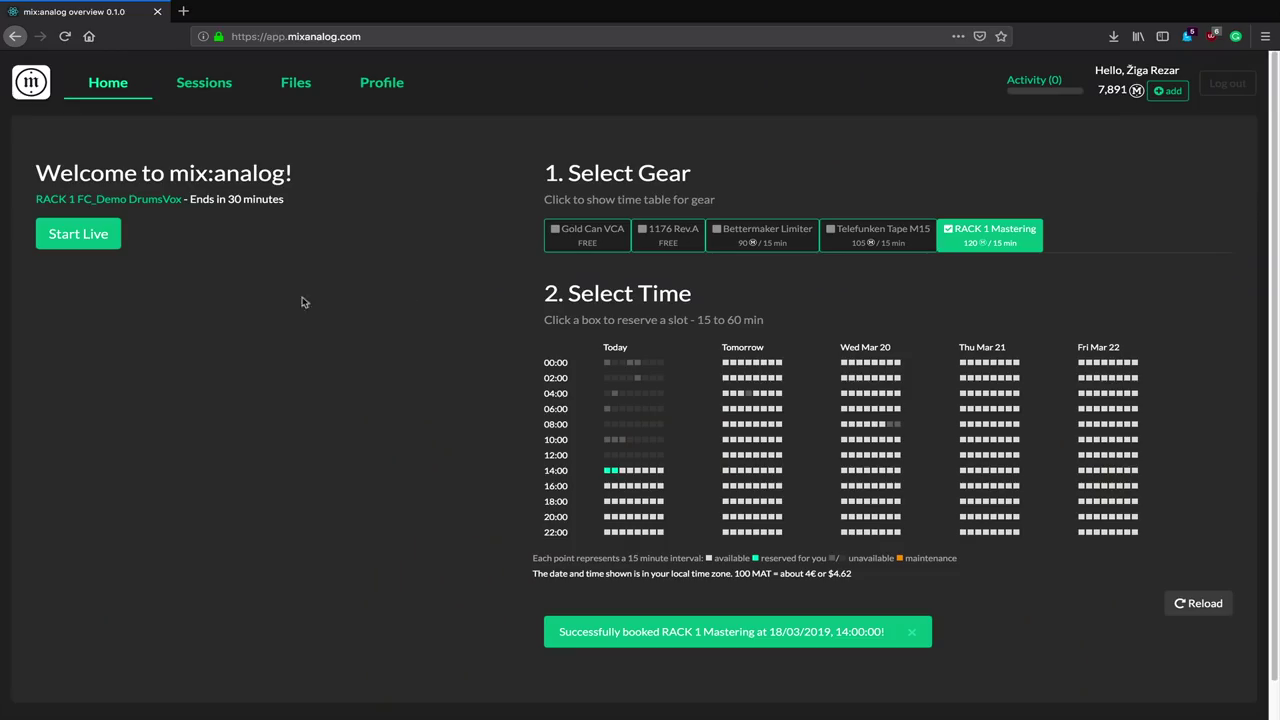
Start the live RACK 1 FC_Demo DrumsVox session and load FC_Demo_DRUMS as the source in slot 1
{"action": "left_click", "coordinate": [92, 245]}
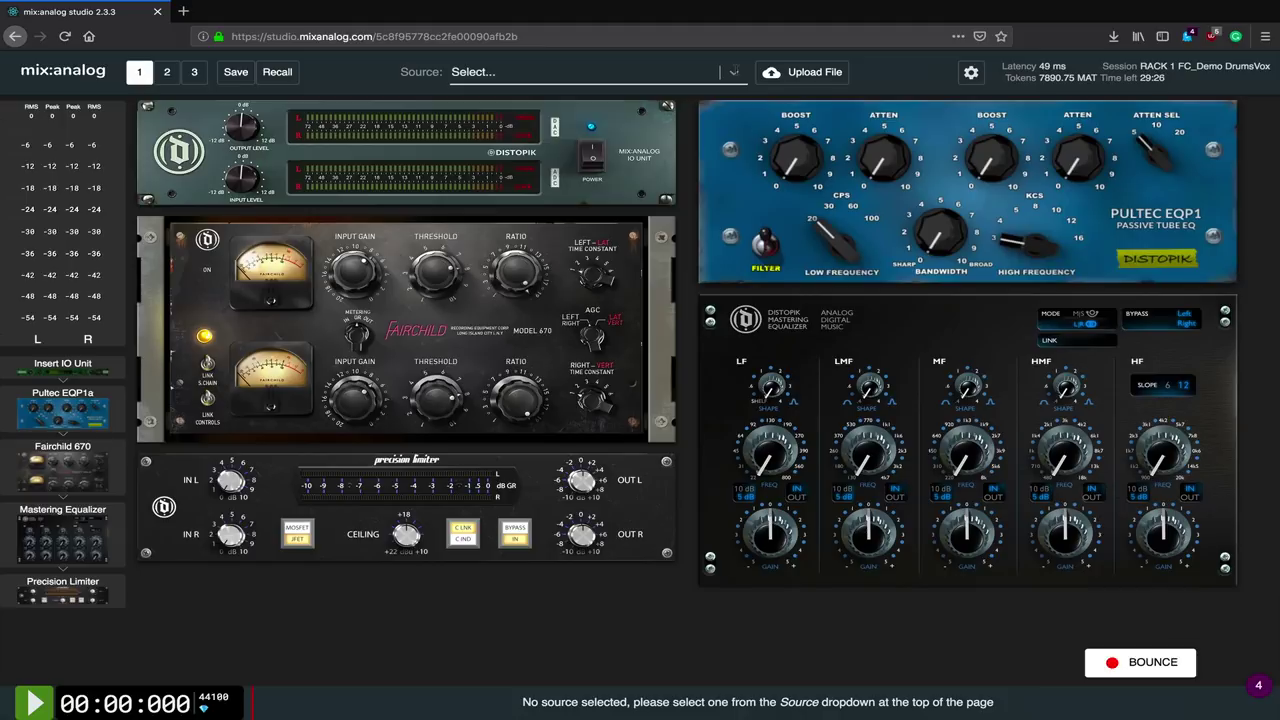
{"action": "left_click", "coordinate": [734, 71]}
{"action": "left_click", "coordinate": [648, 141]}
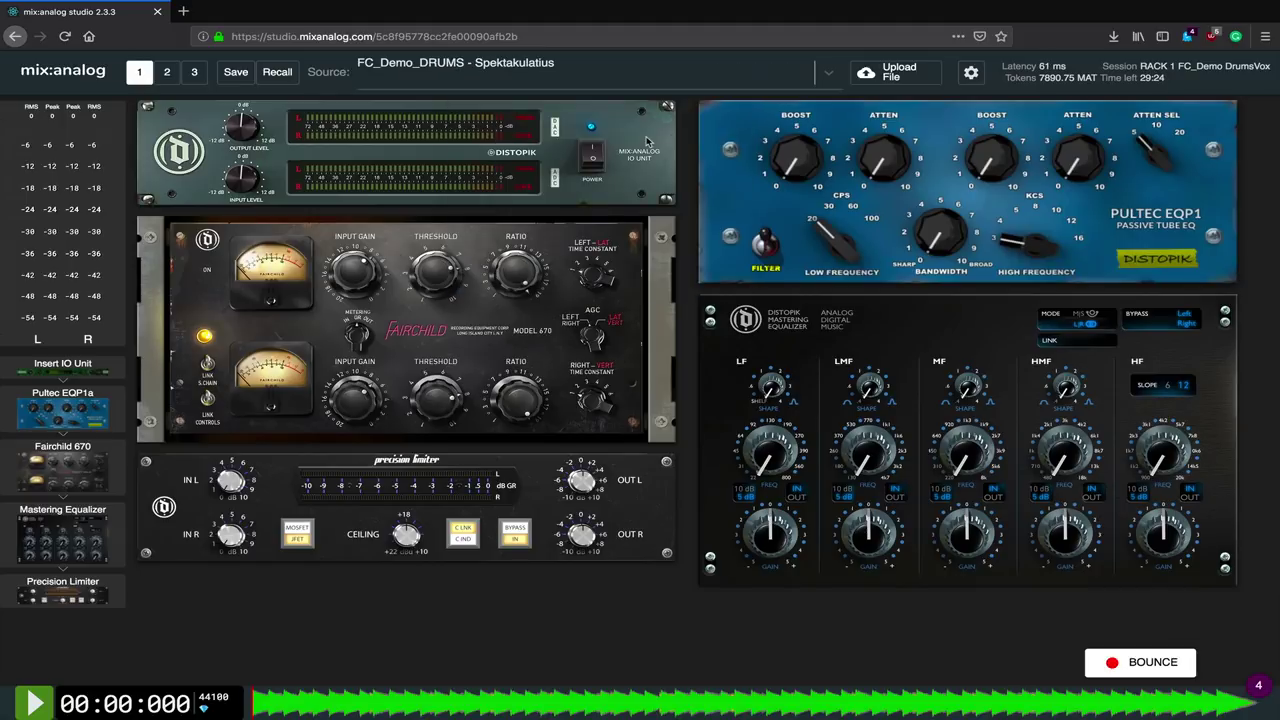
Load the vocal file as the source in slot 2 and return to slot 1
{"action": "left_click", "coordinate": [166, 71]}
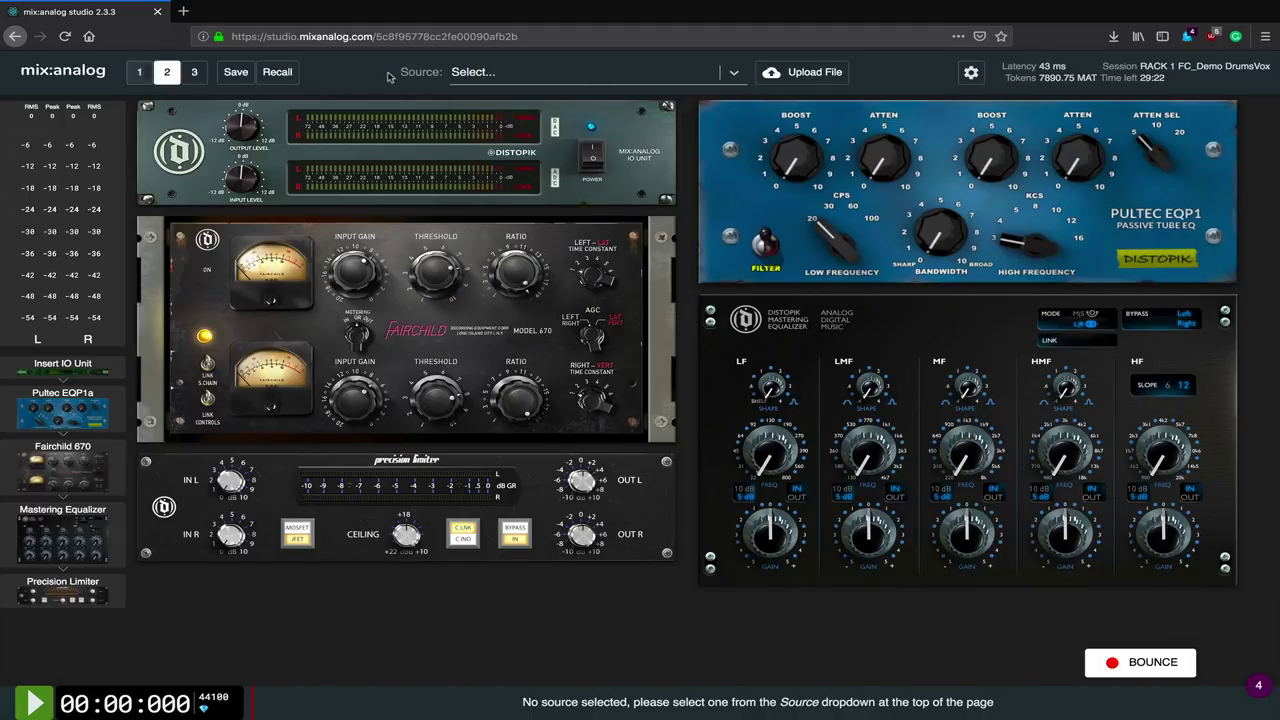
{"action": "left_click", "coordinate": [476, 113]}
{"action": "left_click", "coordinate": [142, 72]}
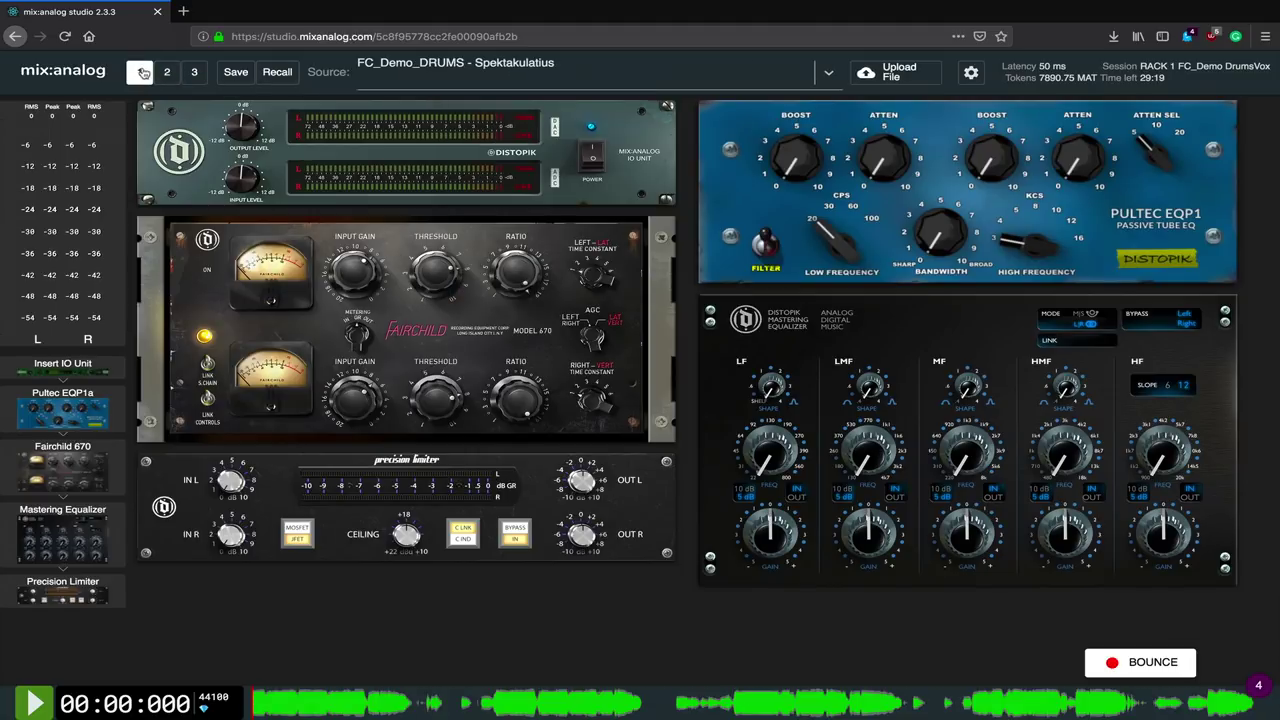
Switch the Pultec EQP1 from filter to EQ and bypass the Precision Limiter
{"action": "left_click", "coordinate": [765, 243]}
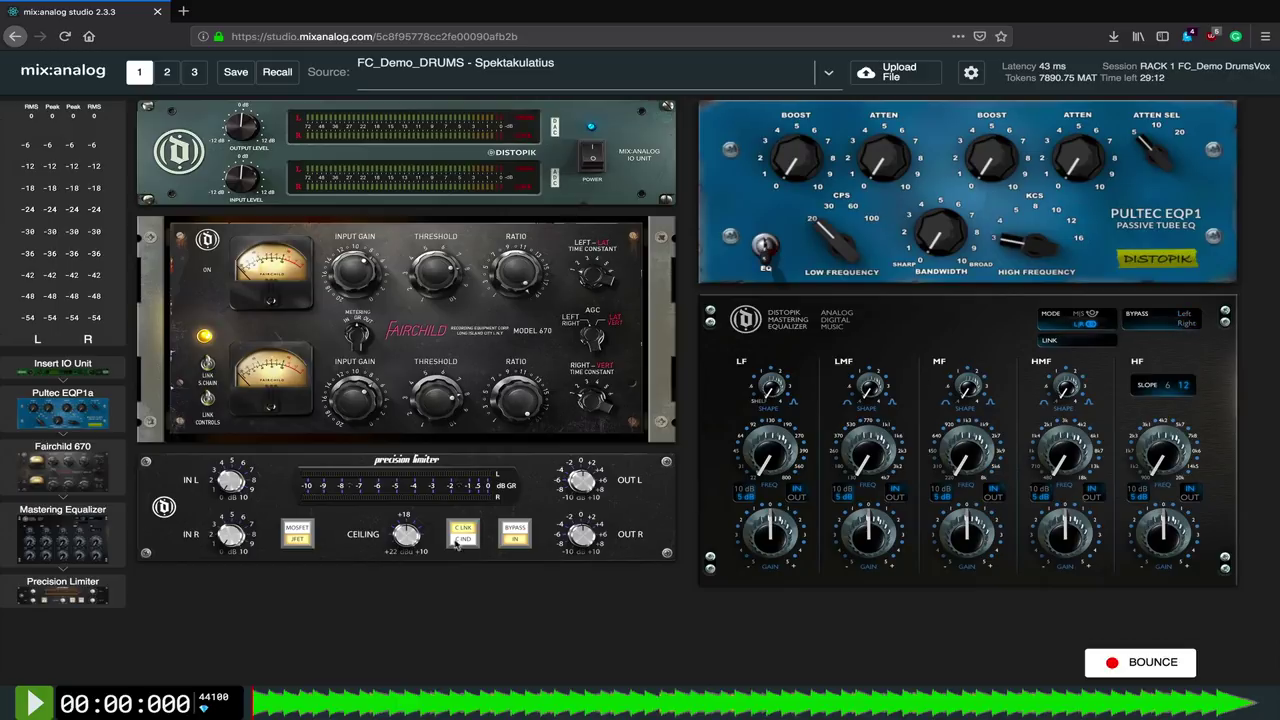
{"action": "left_click", "coordinate": [518, 528]}
Play the drum source through the rack and toggle the IO unit's power to audition the processing
{"action": "left_click", "coordinate": [35, 703]}
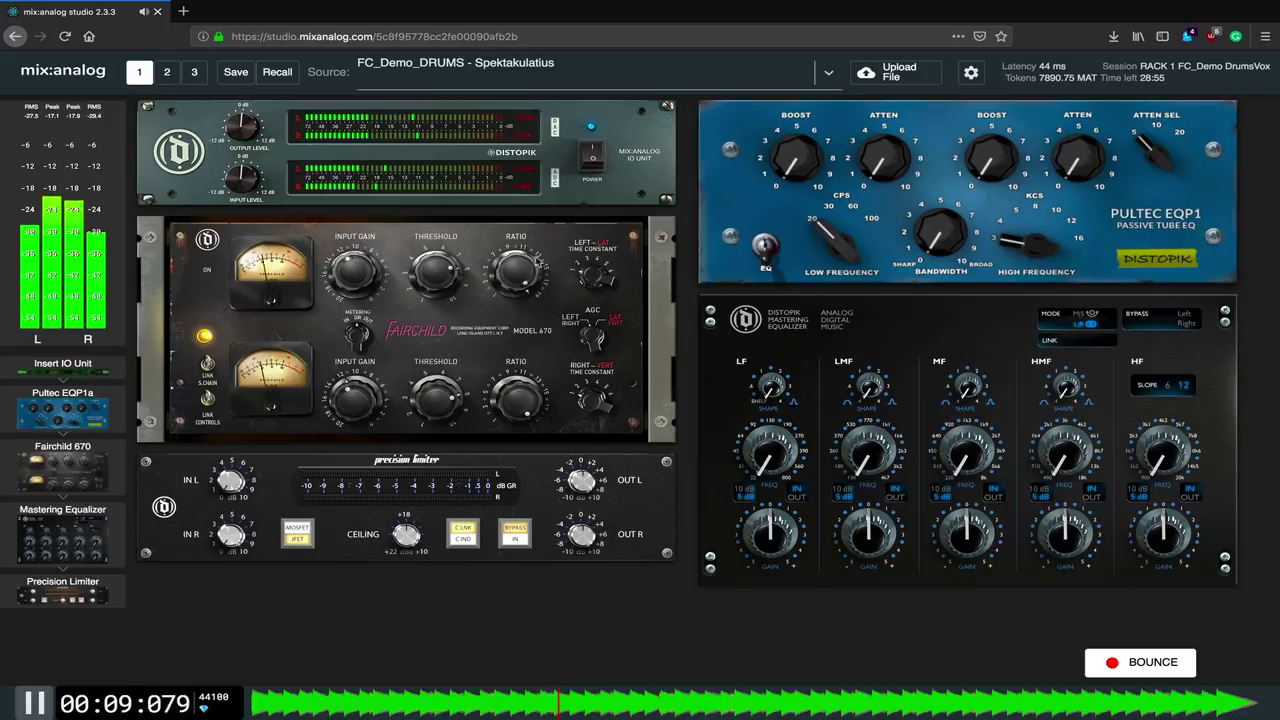
{"action": "left_click", "coordinate": [595, 162]}
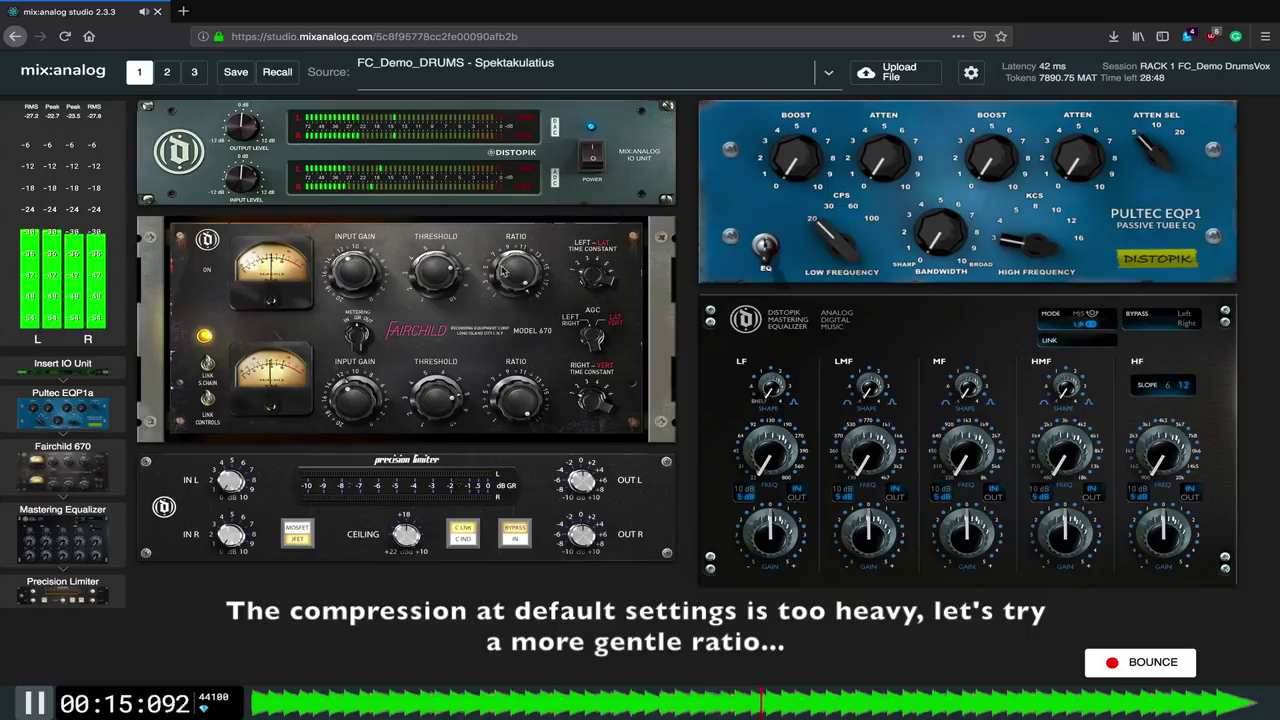
Set a gentler ratio on the Fairchild 670 and readjust its upper channel's input gain and threshold for the drums
{"action": "left_click_drag", "start_coordinate": [519, 281], "coordinate": [522, 358]}
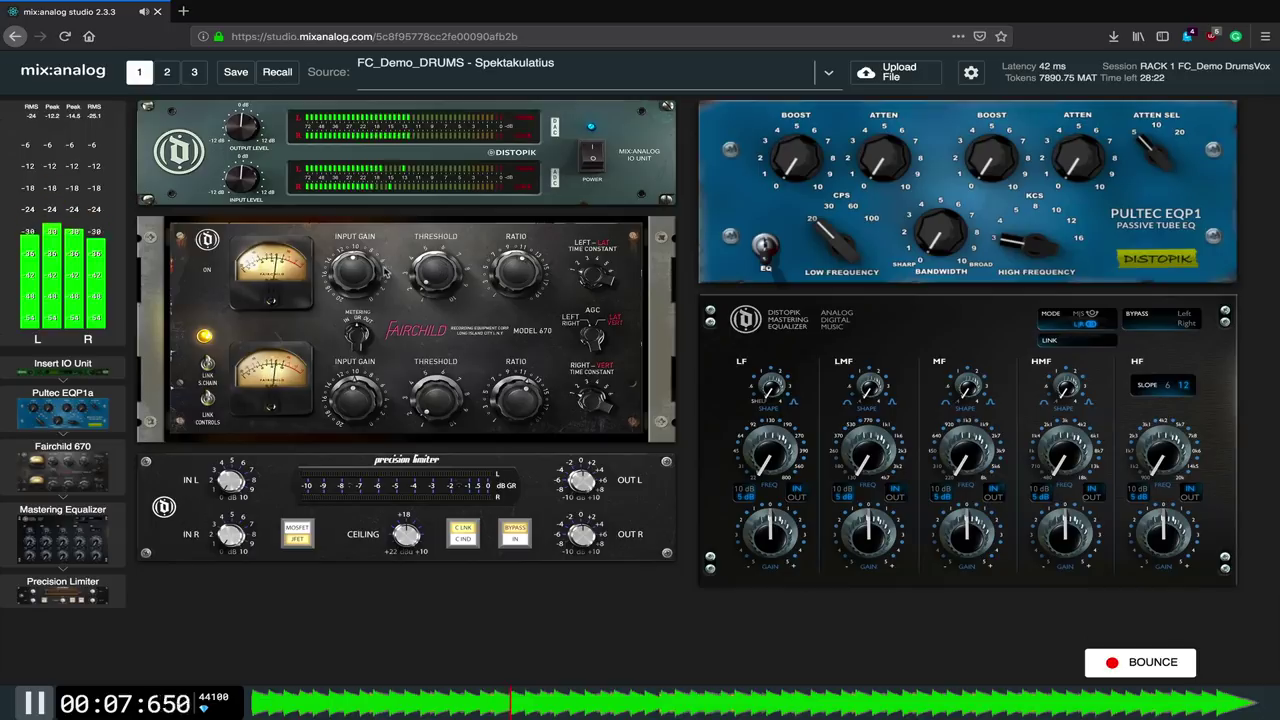
{"action": "left_click_drag", "start_coordinate": [354, 283], "coordinate": [360, 263]}
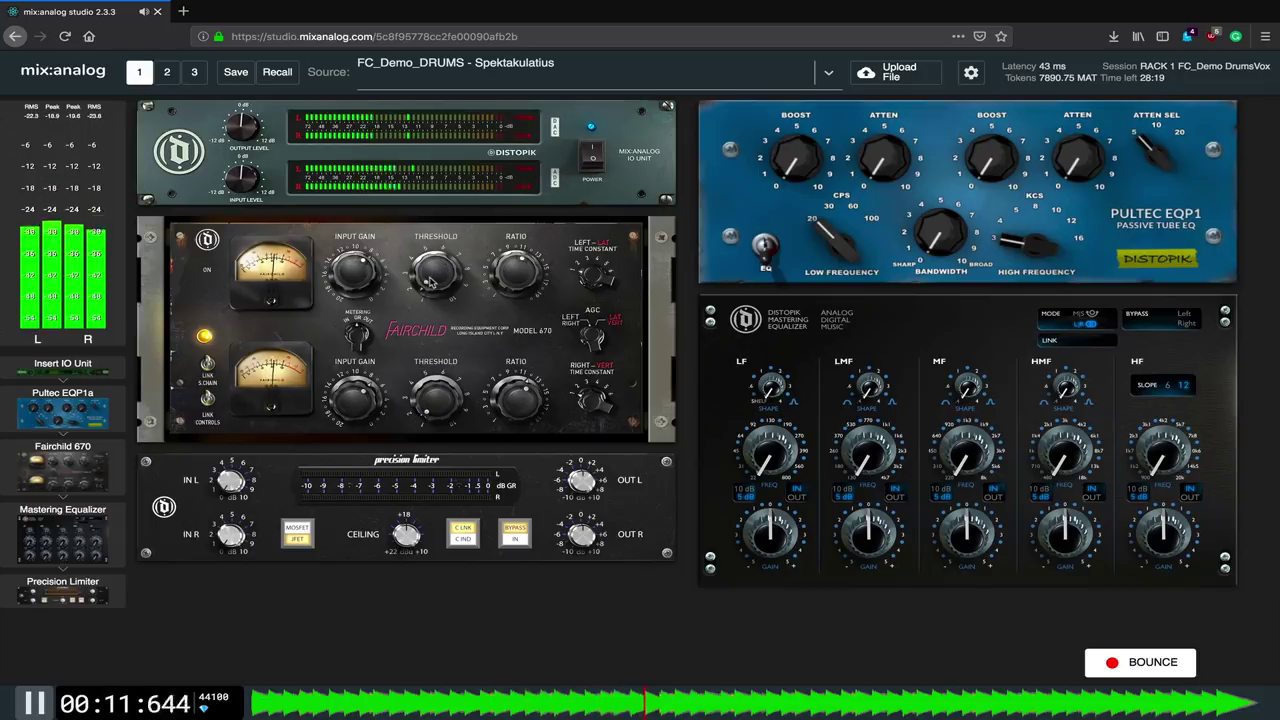
{"action": "left_click_drag", "start_coordinate": [430, 283], "coordinate": [433, 277]}
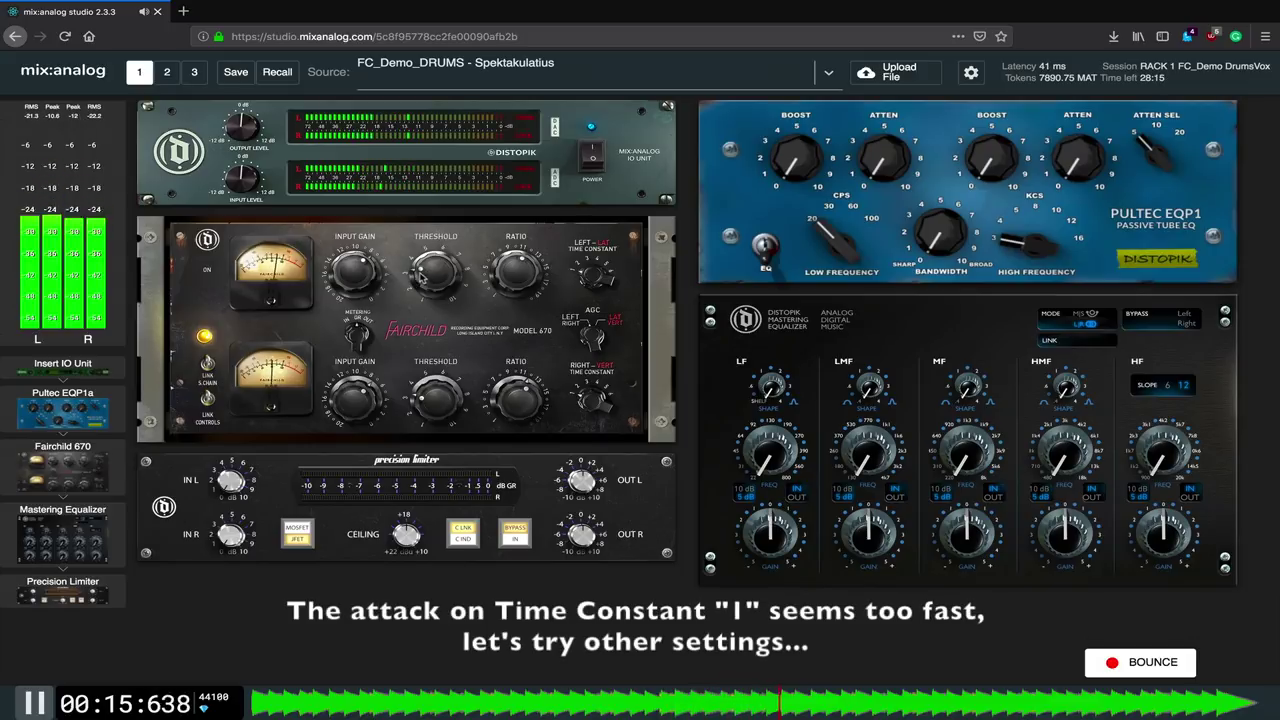
Move the Fairchild 670's time constant off setting 1 to a slower attack and fine-tune the threshold
{"action": "left_click_drag", "start_coordinate": [591, 288], "coordinate": [606, 225]}
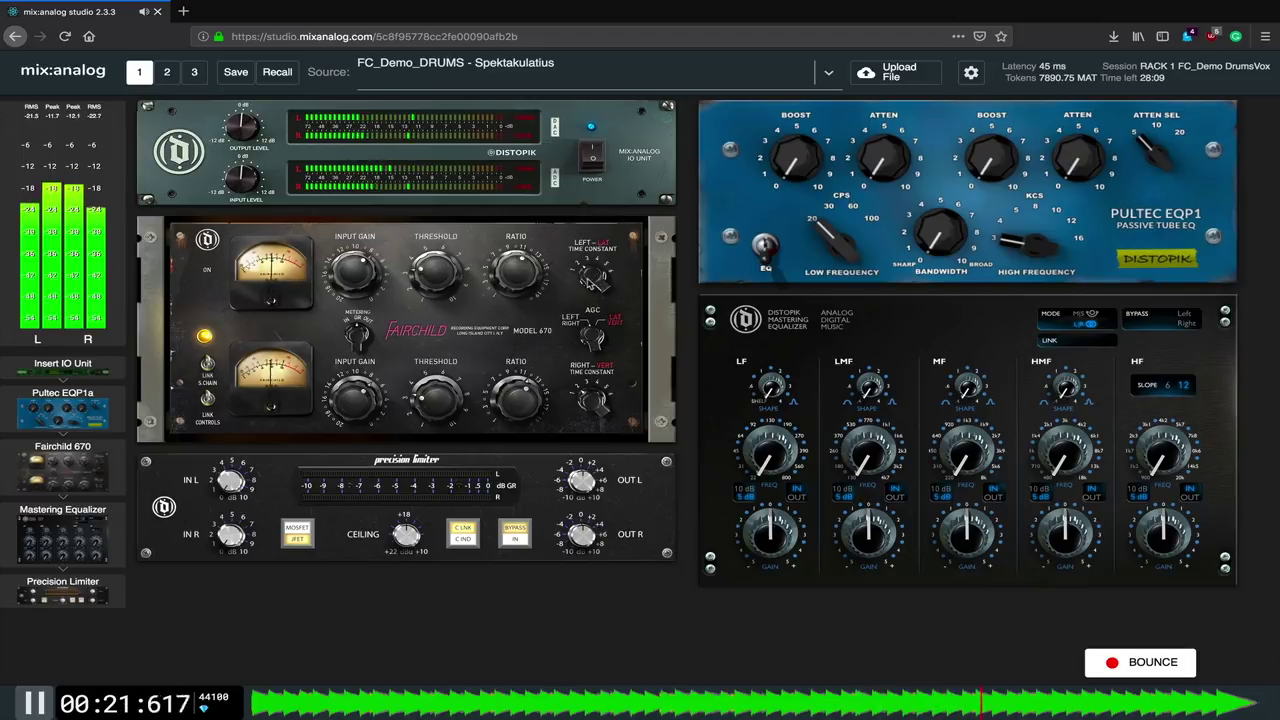
{"action": "left_click_drag", "start_coordinate": [462, 274], "coordinate": [445, 262]}
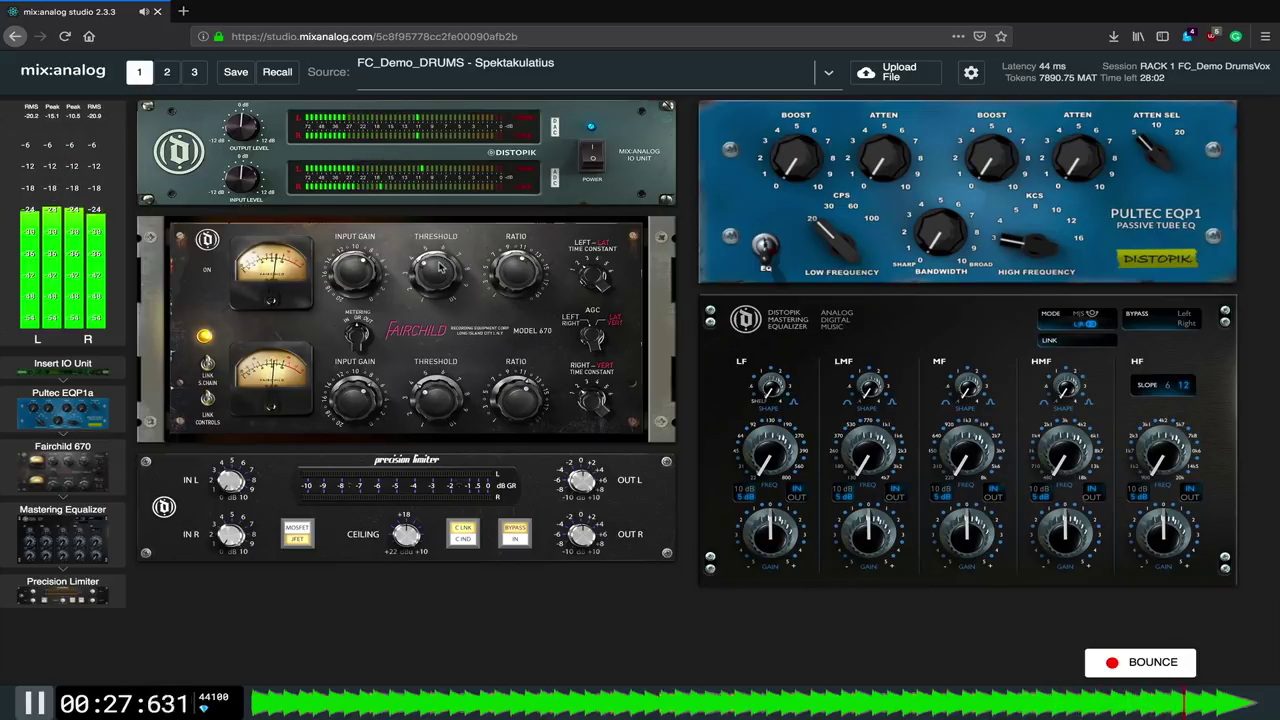
{"action": "key", "text": "space"}
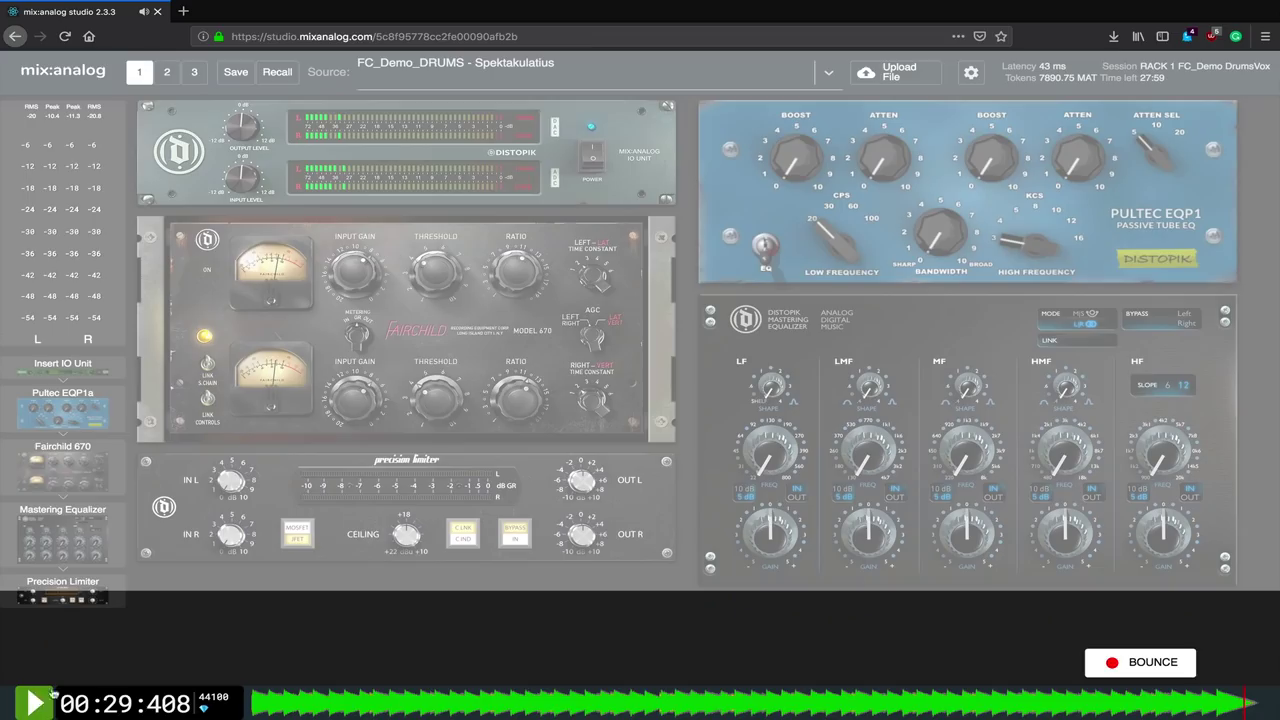
Replay the drums and toggle the IO unit's power to compare the processed and bypassed sound
{"action": "left_click", "coordinate": [433, 262]}
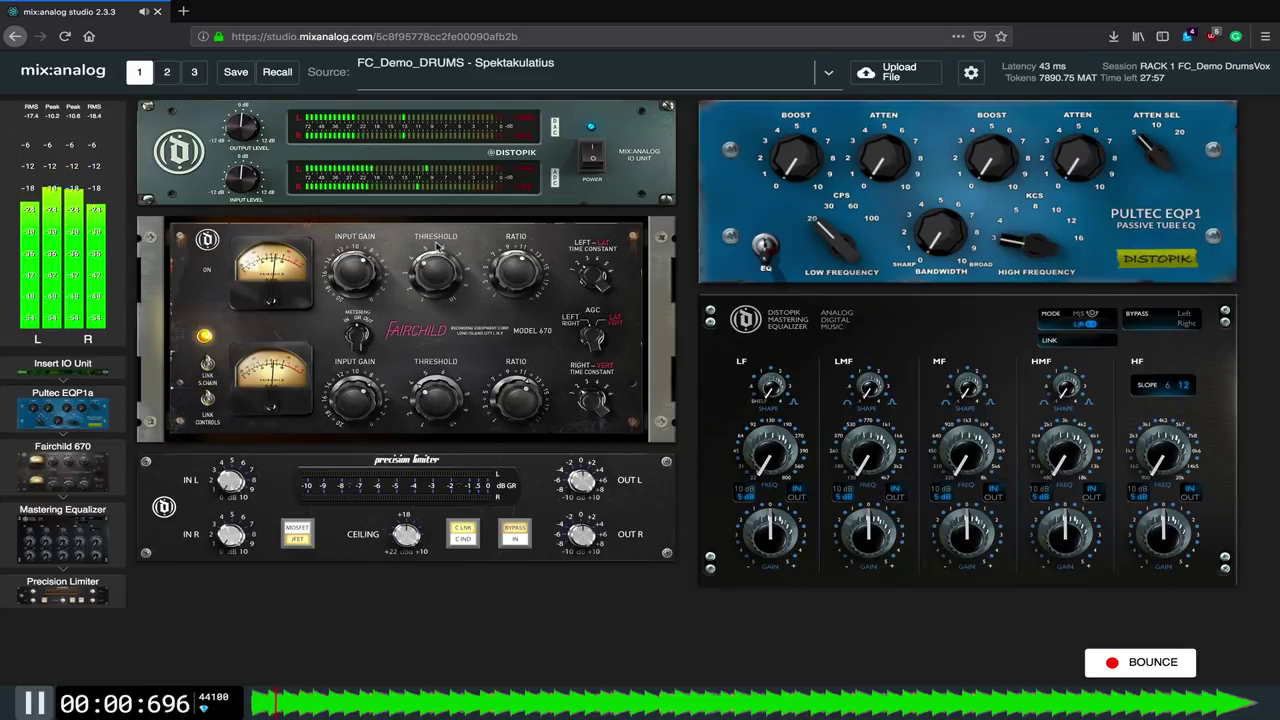
{"action": "left_click", "coordinate": [590, 157]}
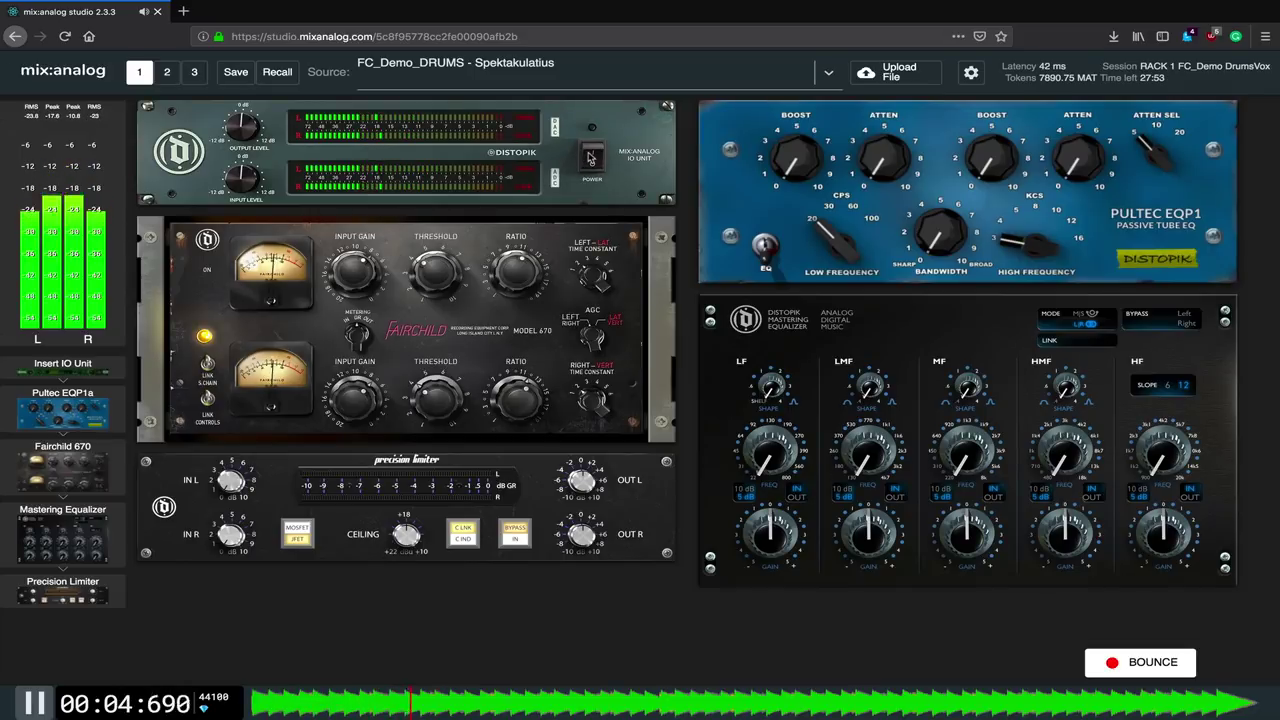
{"action": "left_click", "coordinate": [590, 157]}
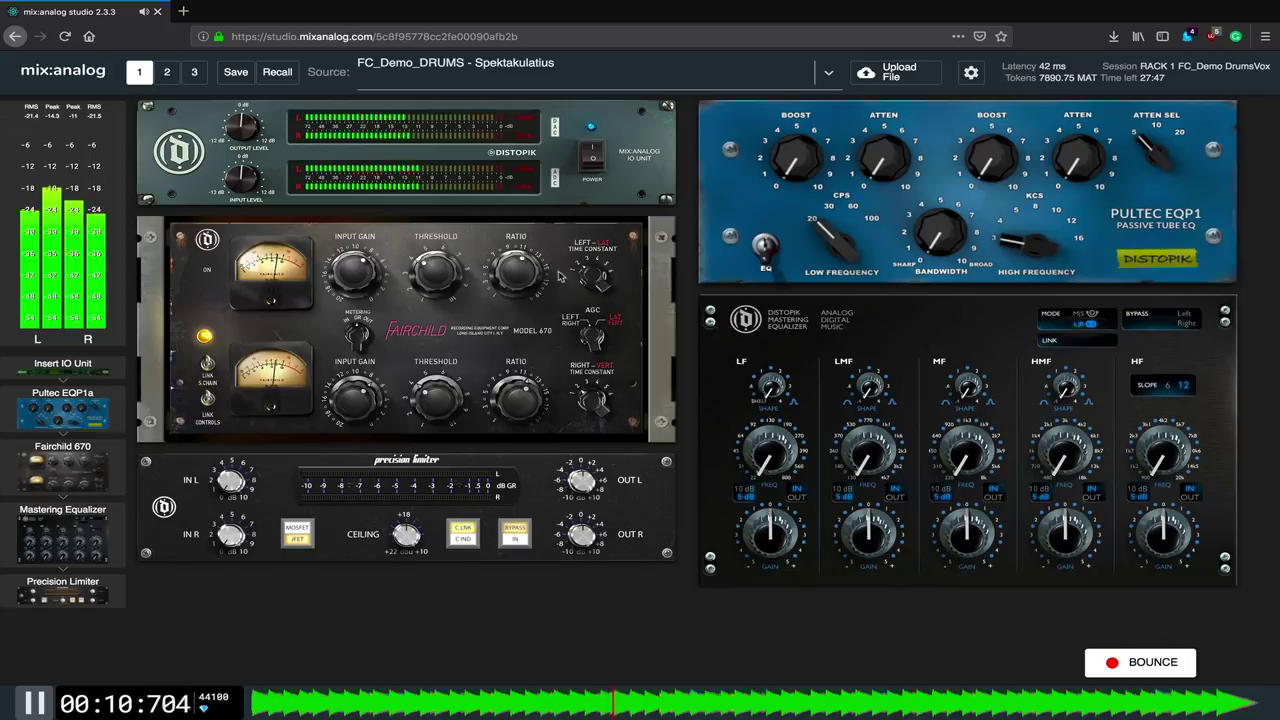
Audition other Fairchild 670 time constant settings on the drums, including auto settings 5 and 6, to find the best groove fit
{"action": "left_click", "coordinate": [600, 283]}
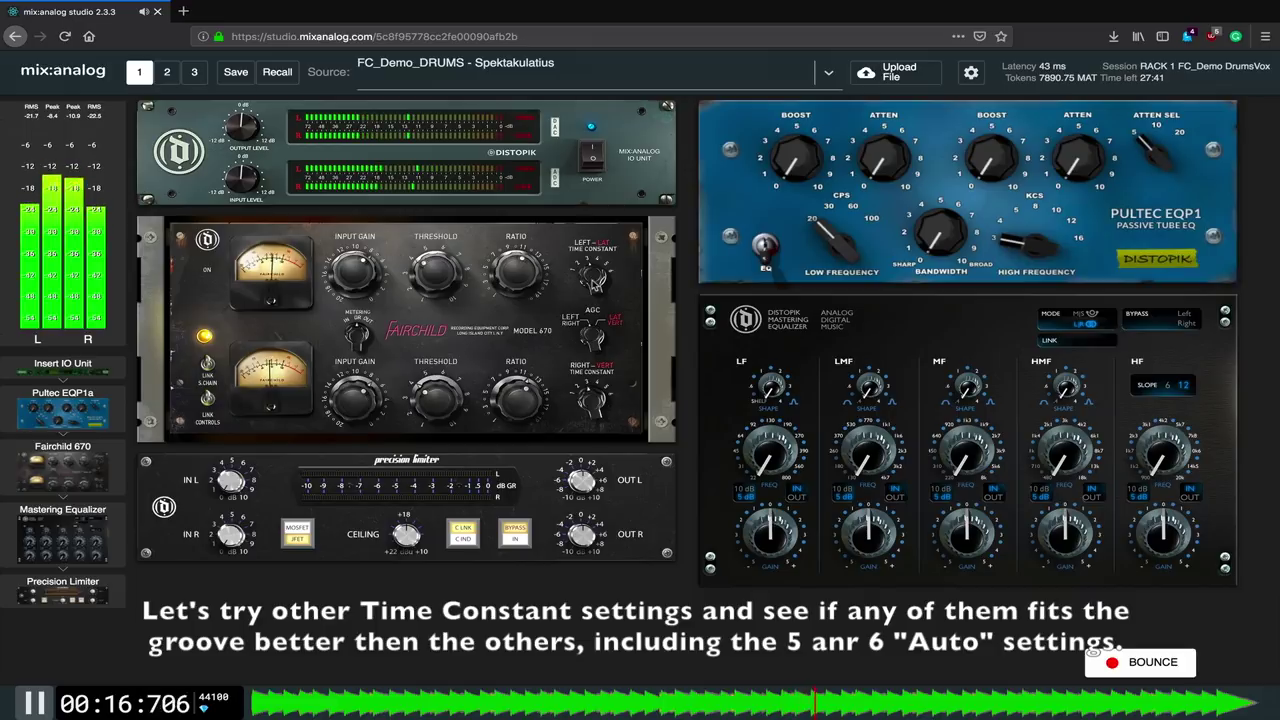
{"action": "left_click", "coordinate": [595, 283]}
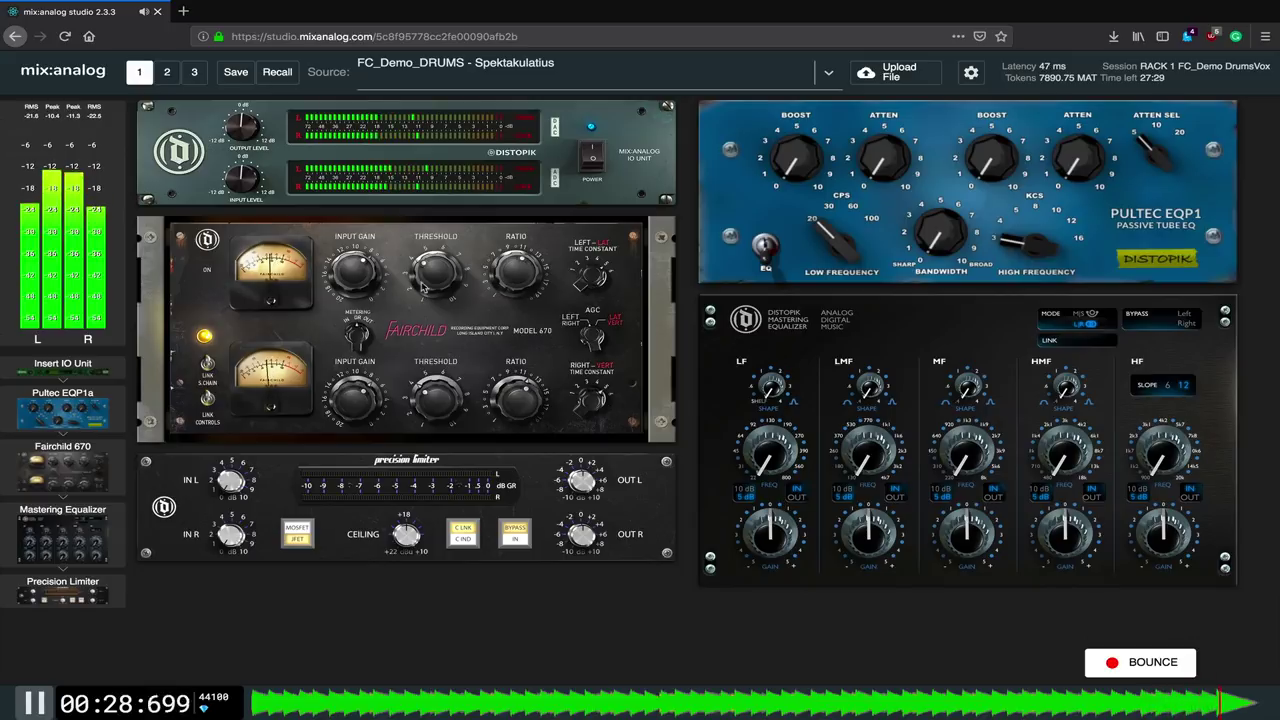
{"action": "key", "text": "space"}
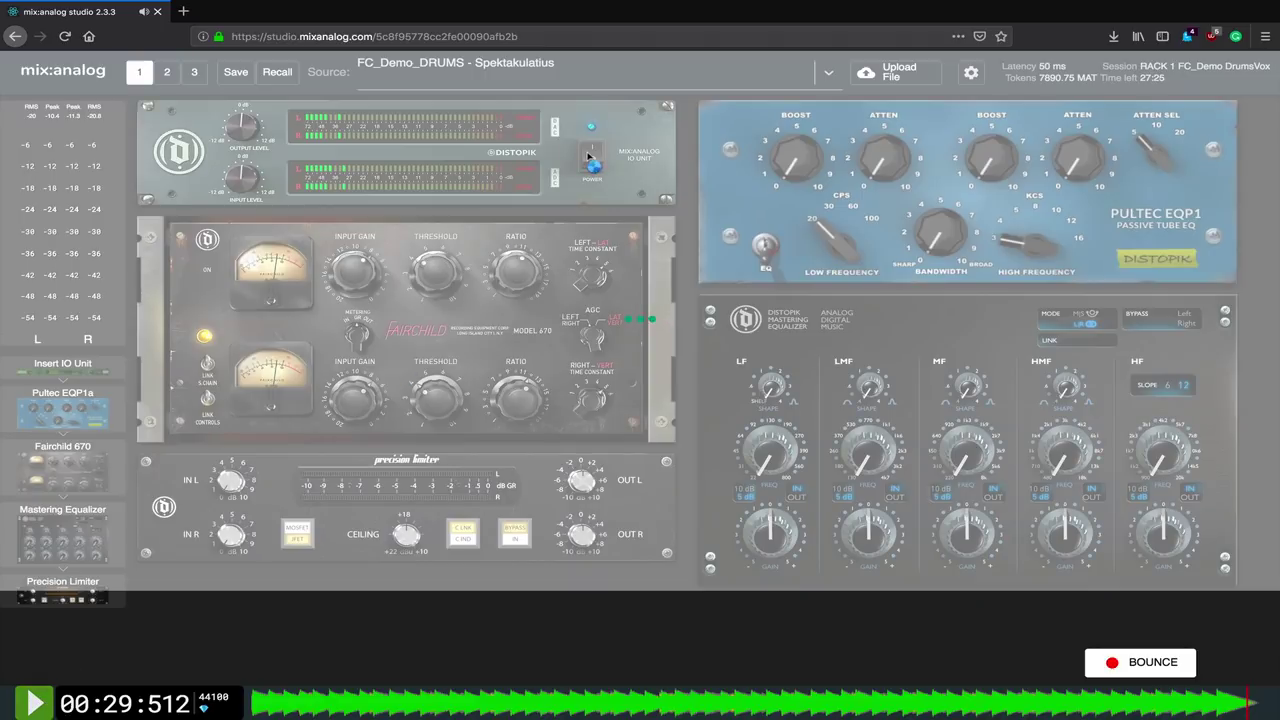
{"action": "left_click", "coordinate": [589, 157]}
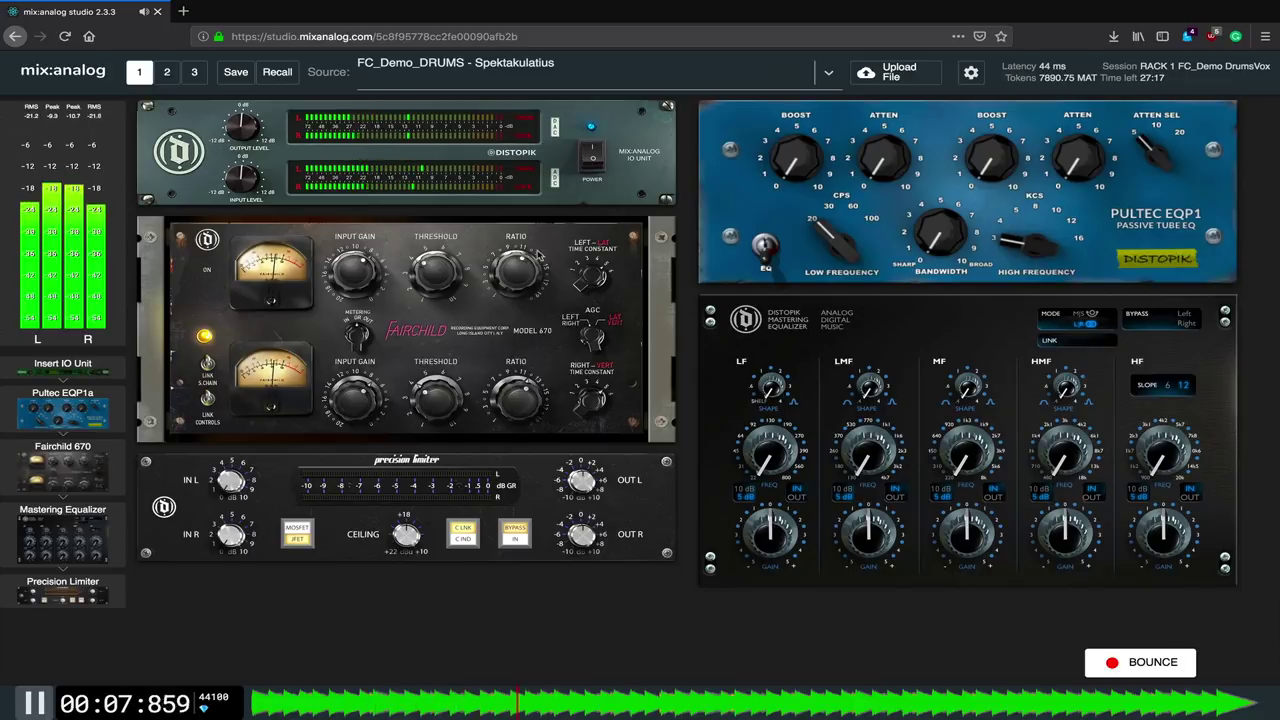
{"action": "left_click", "coordinate": [582, 393]}
{"action": "left_click", "coordinate": [582, 393]}
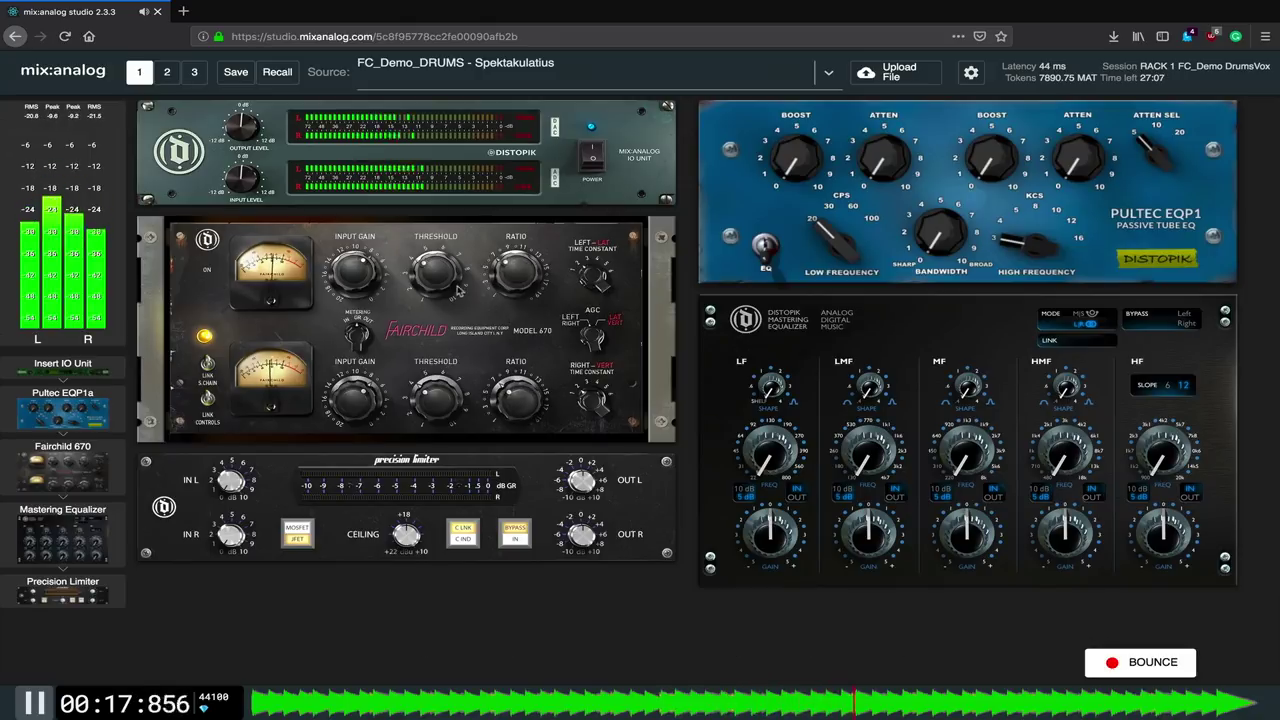
Readjust the Fairchild 670's threshold for the drums, compare the sound with the IO unit off and on, and stop playback
{"action": "left_click_drag", "start_coordinate": [437, 278], "coordinate": [445, 280]}
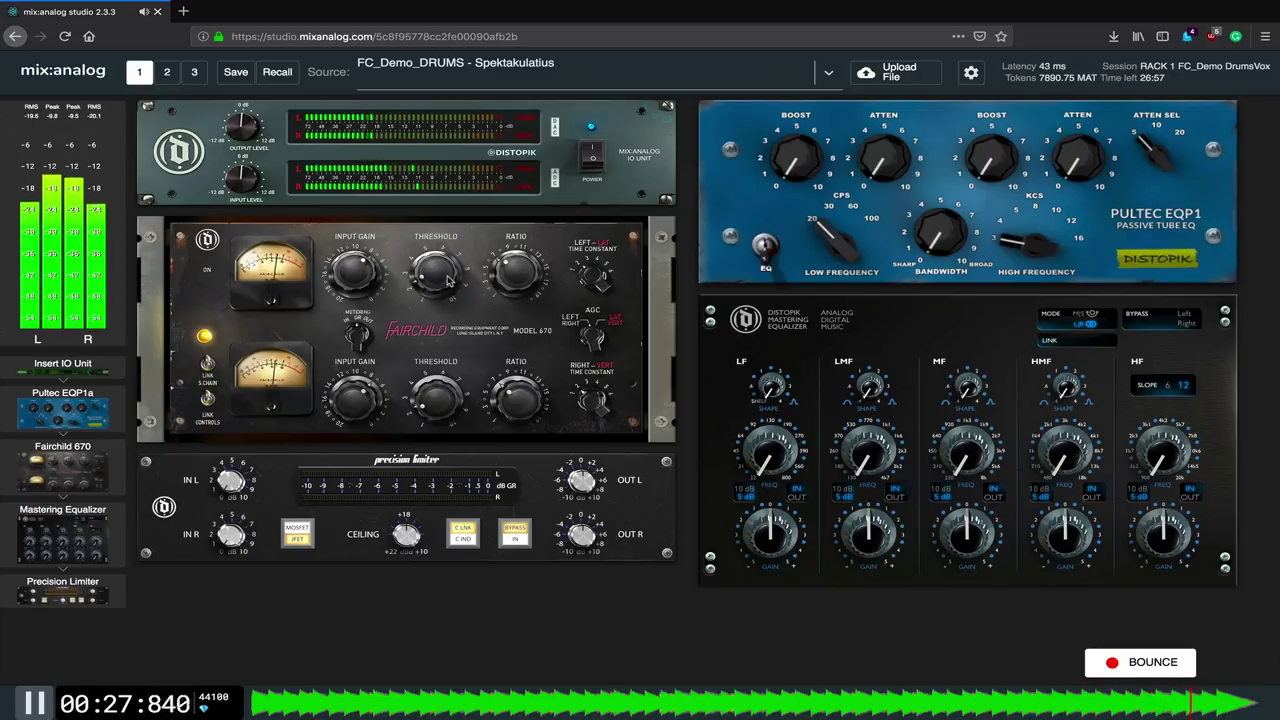
{"action": "key", "text": "space"}
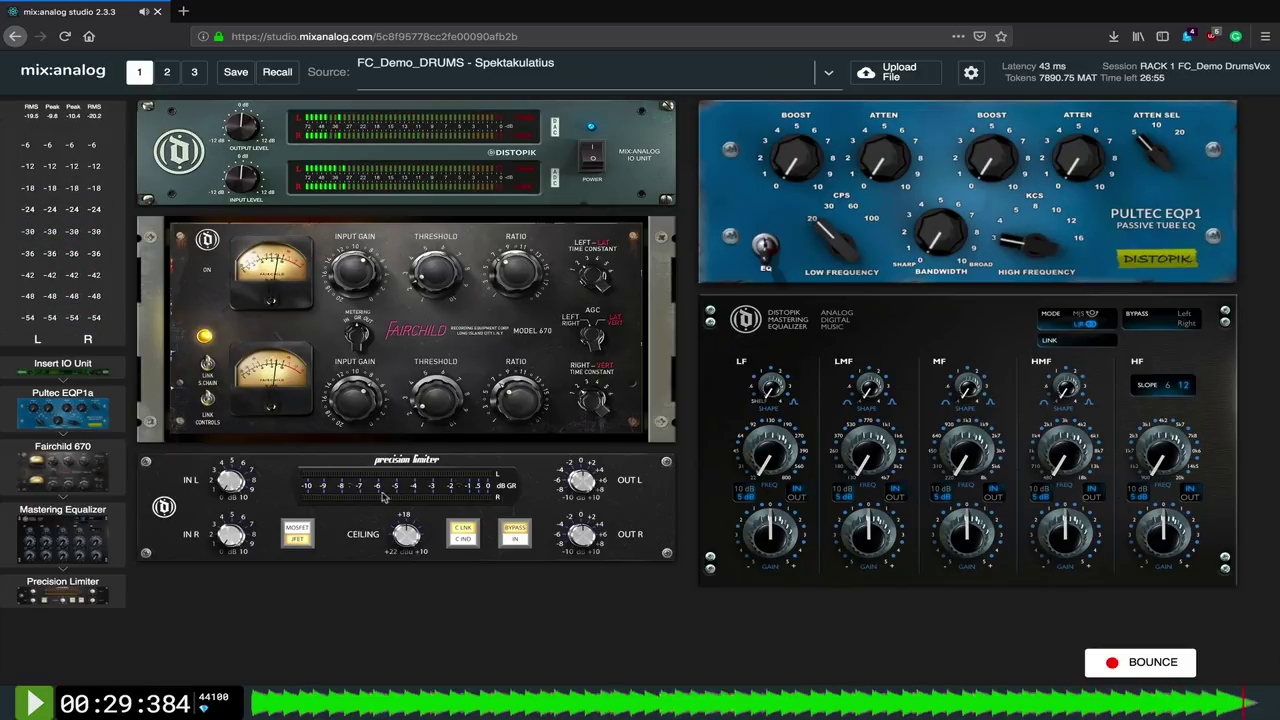
{"action": "left_click", "coordinate": [34, 700]}
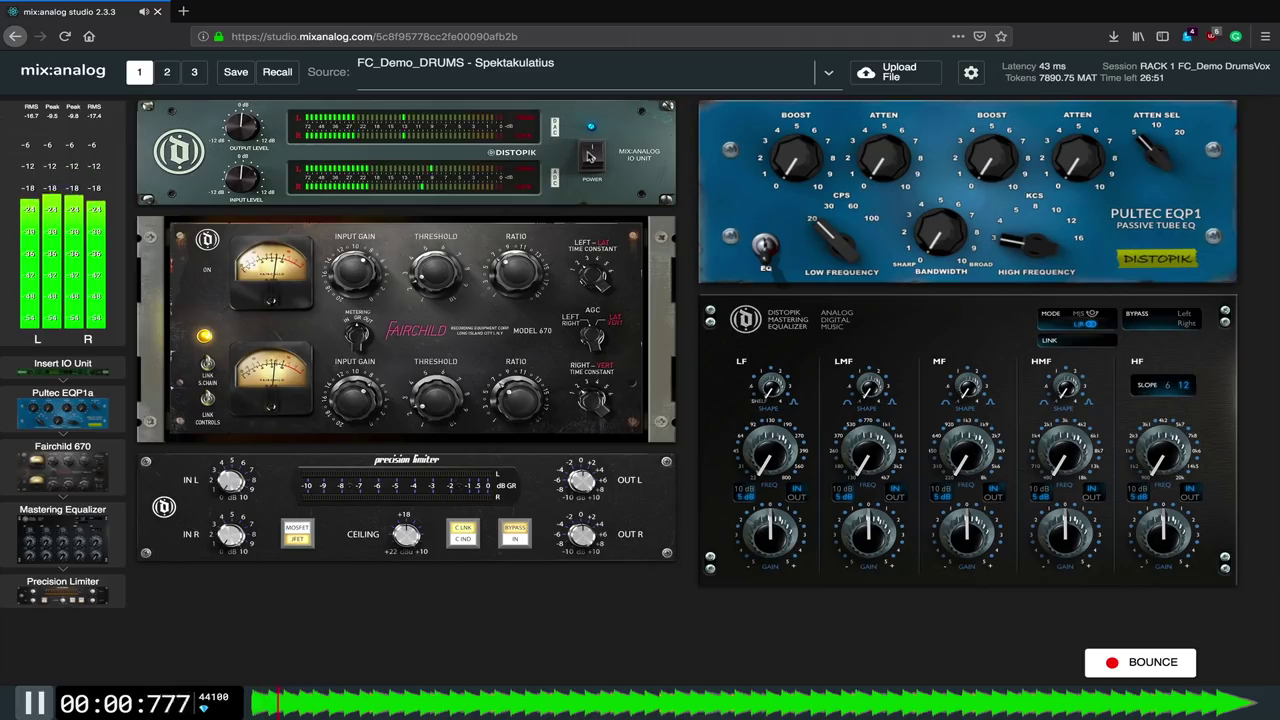
{"action": "left_click", "coordinate": [594, 156]}
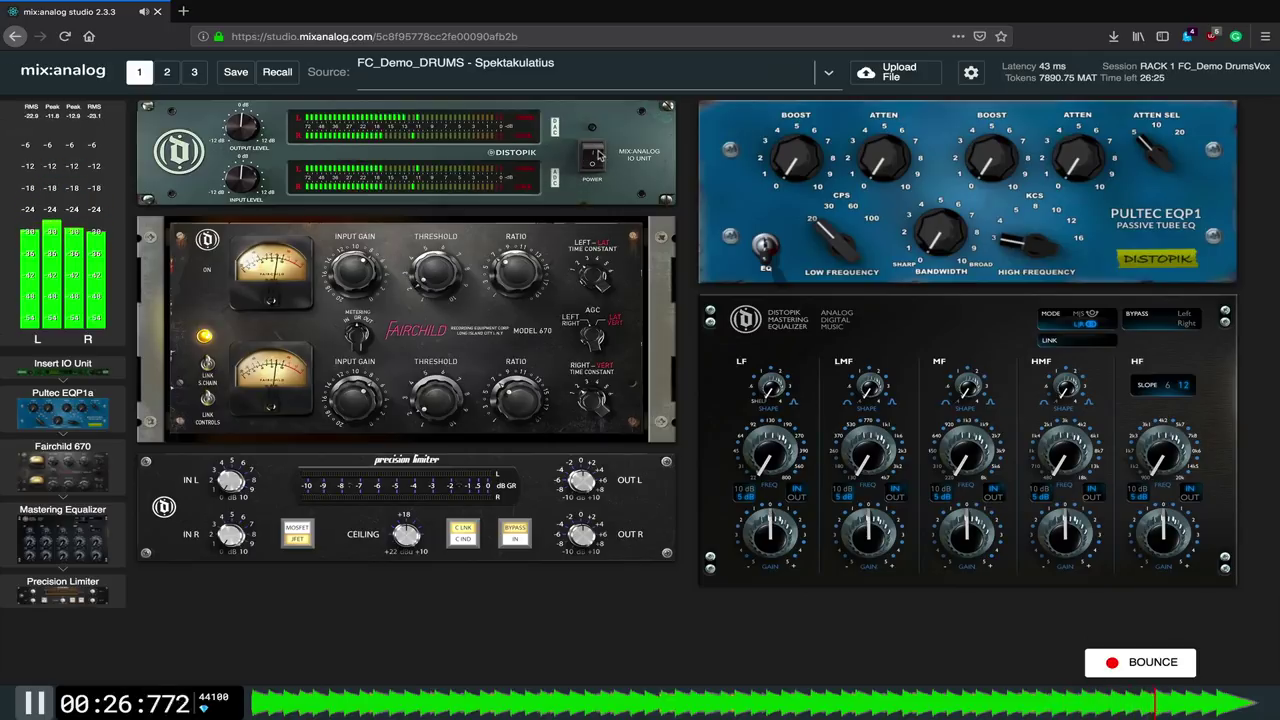
{"action": "left_click", "coordinate": [596, 155]}
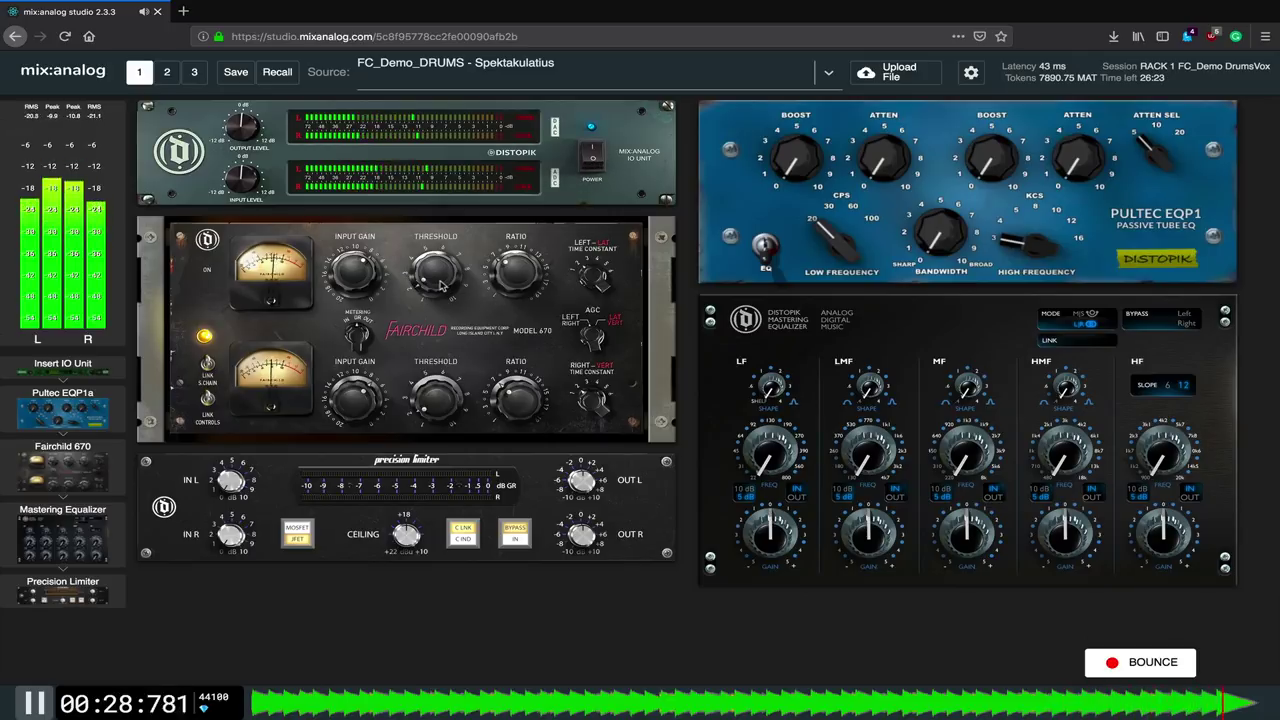
{"action": "key", "text": "space"}
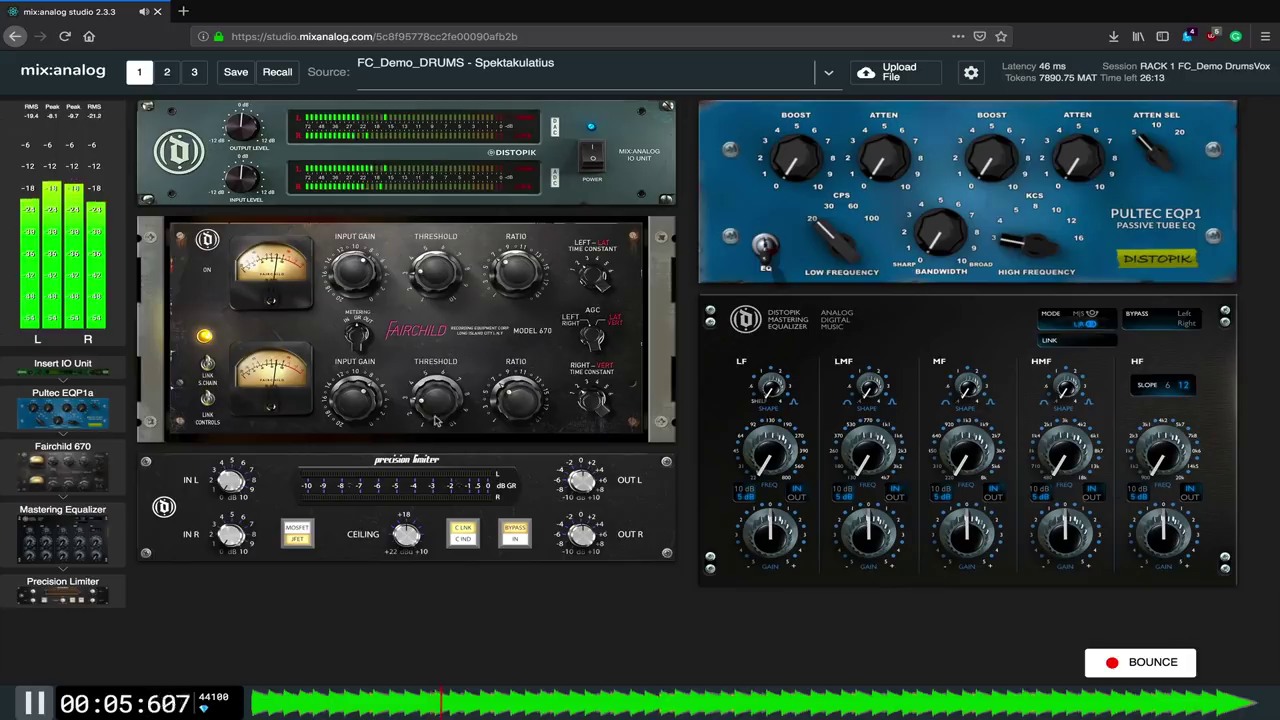
{"action": "left_click", "coordinate": [593, 160]}
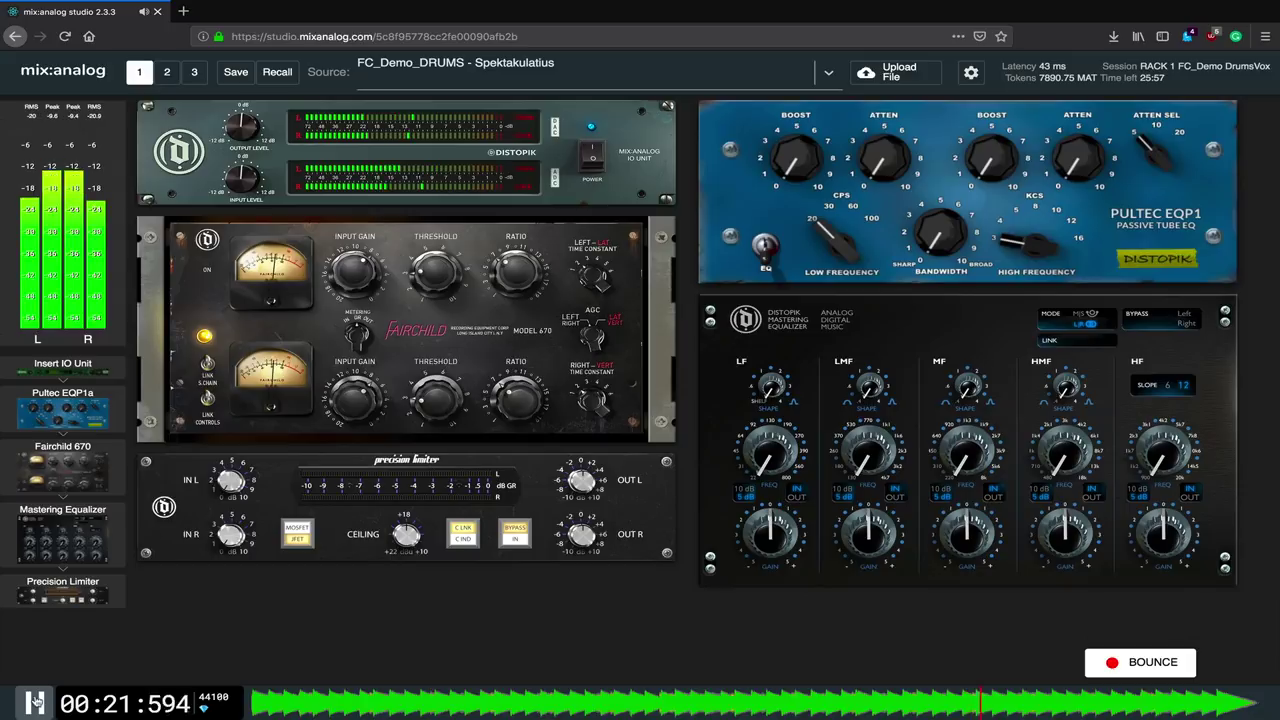
{"action": "left_click", "coordinate": [35, 703]}
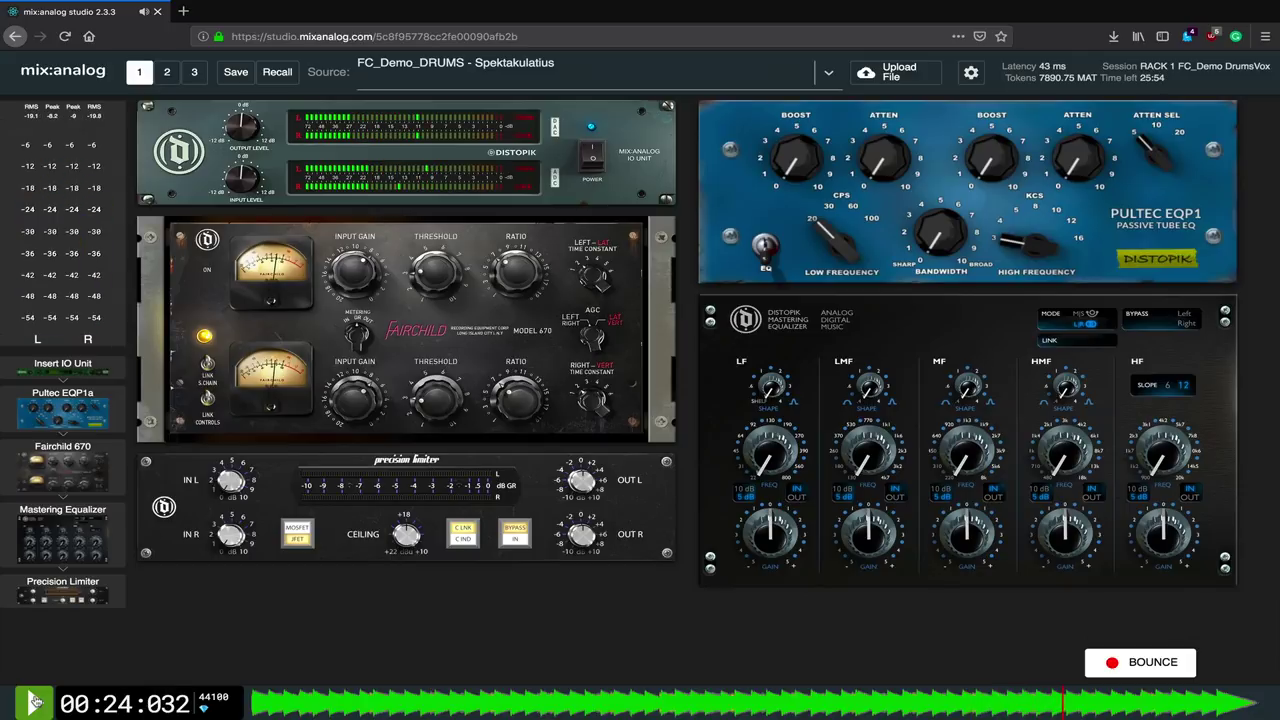
Add a 44100 Hz drum bounce titled "FC_Demo_DRUMS - rack1" to the queue and close the bounce dialog
{"action": "left_click", "coordinate": [1129, 661]}
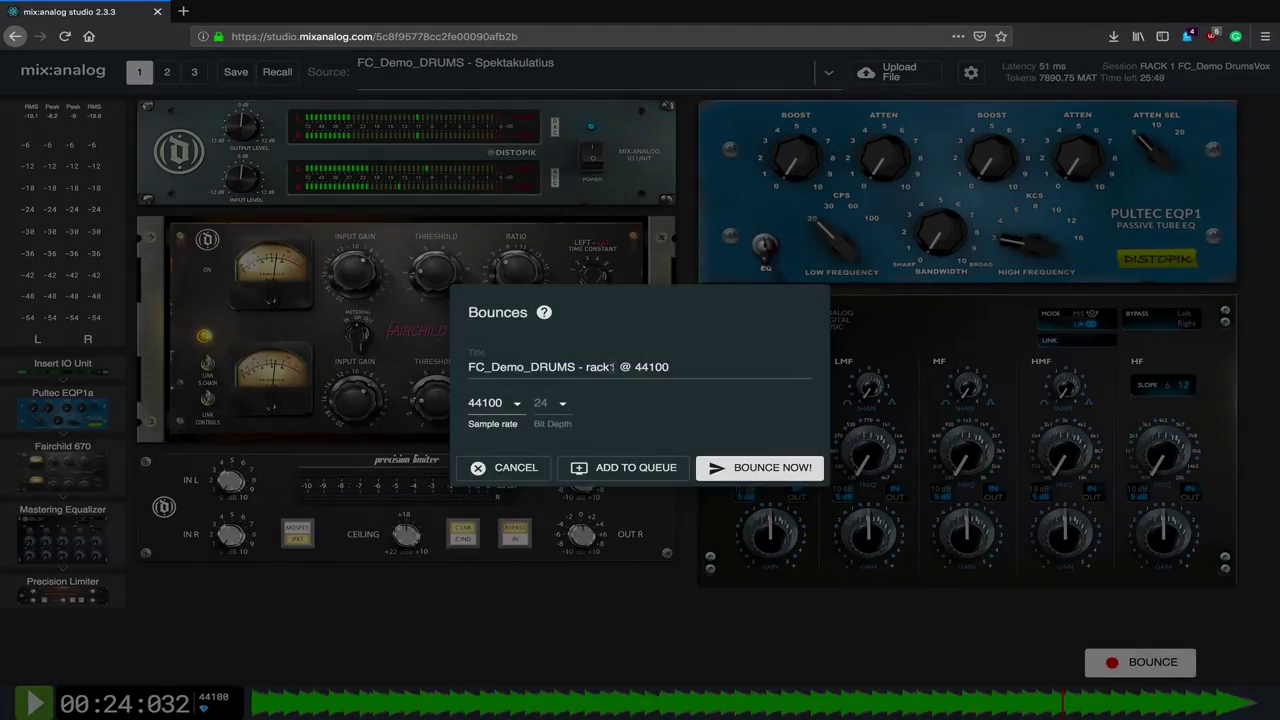
{"action": "left_click_drag", "start_coordinate": [616, 367], "coordinate": [716, 367]}
{"action": "key", "text": "BackSpace"}
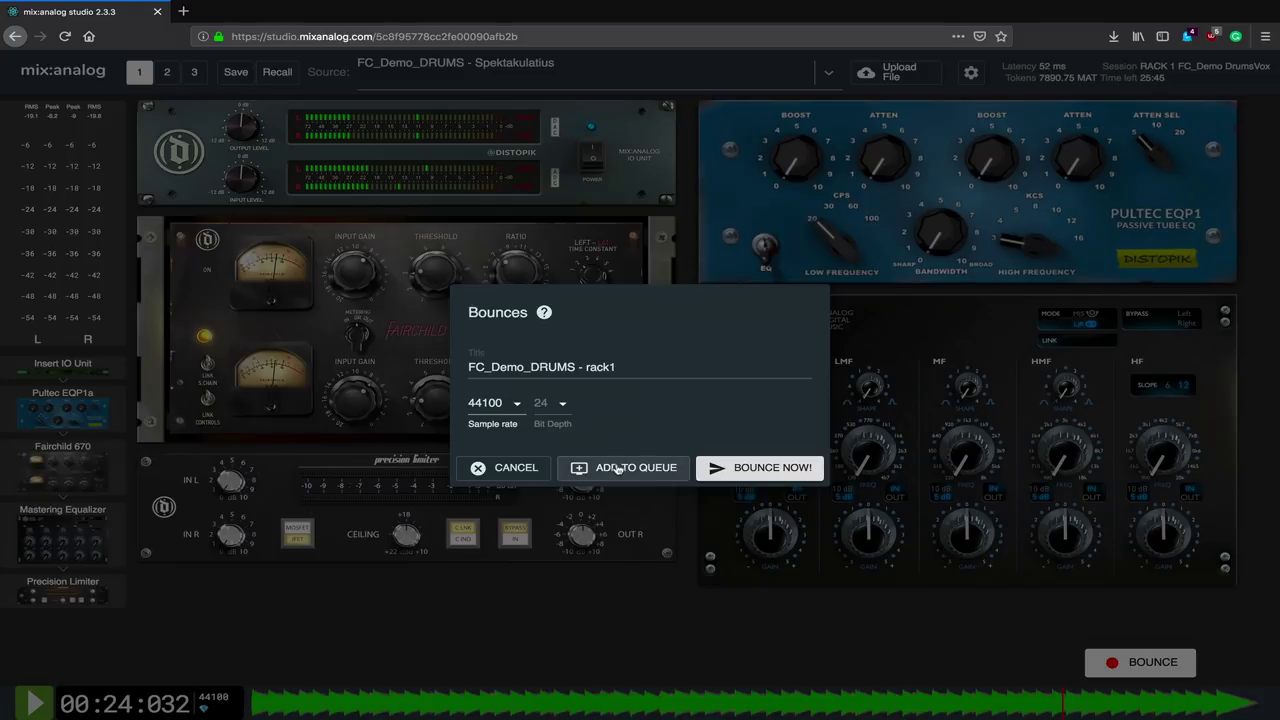
{"action": "left_click", "coordinate": [618, 468]}
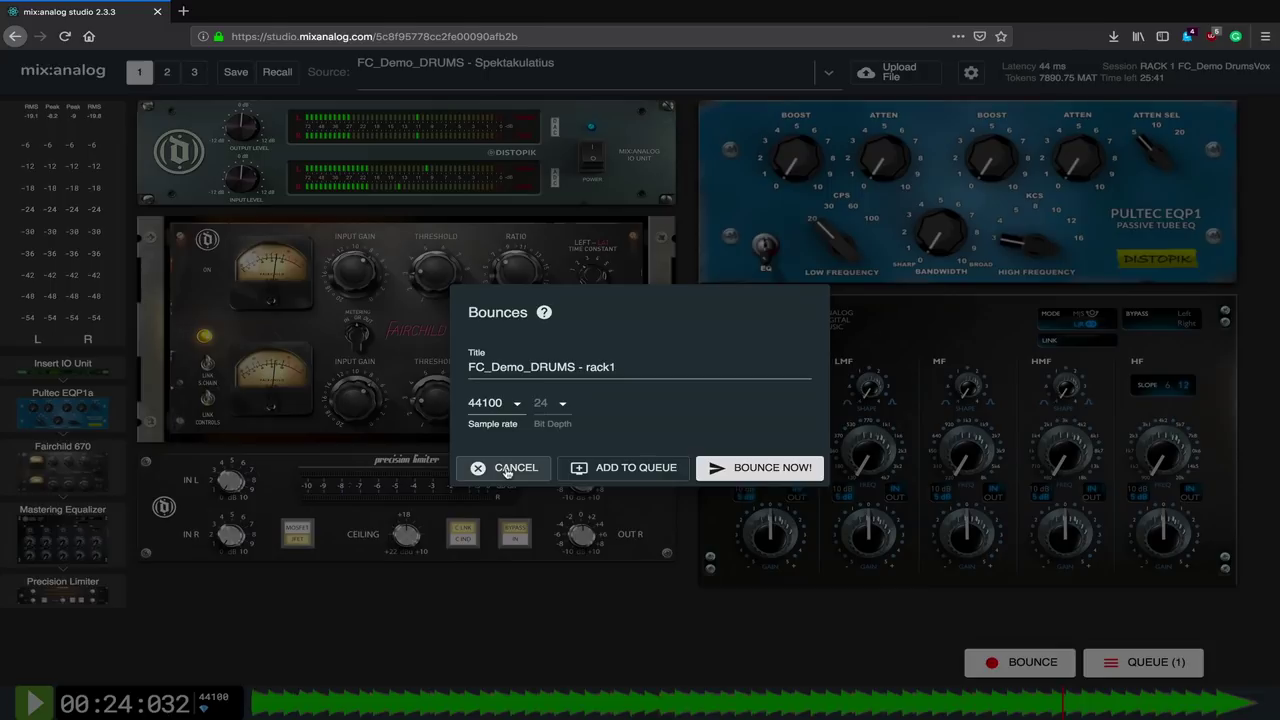
{"action": "left_click", "coordinate": [507, 469]}
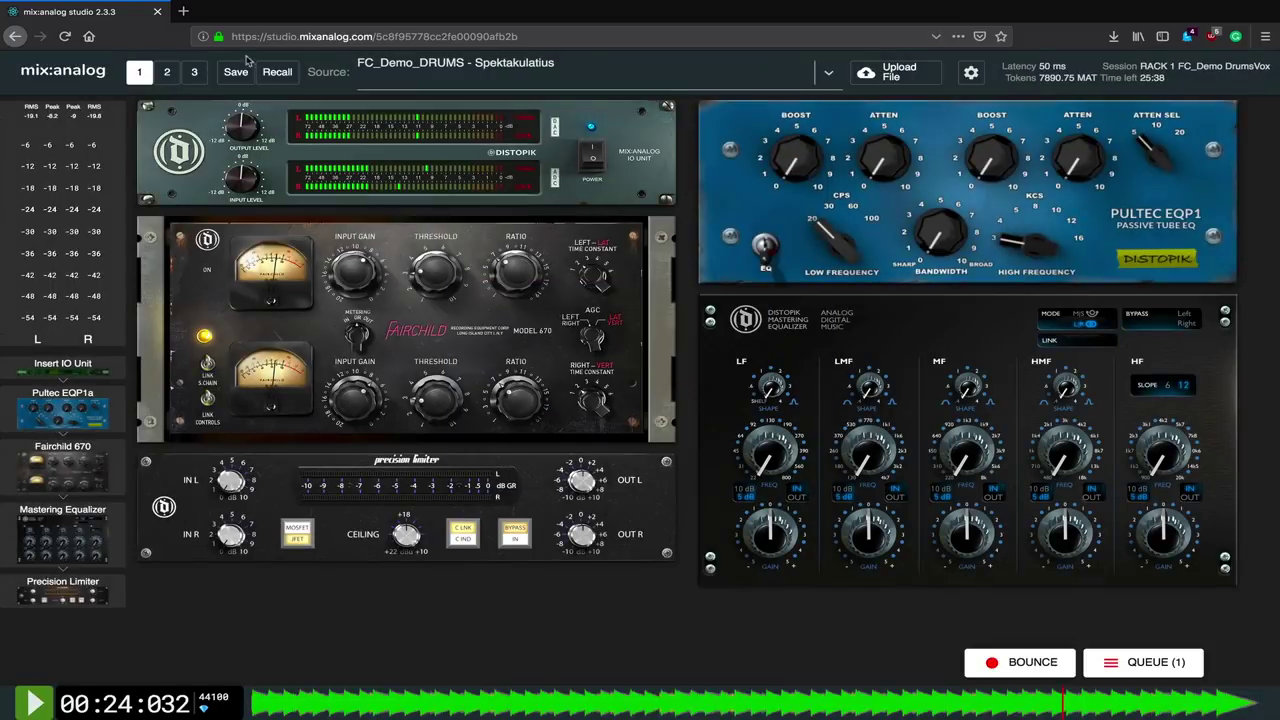
Switch to slot 2 with the lead vocal, set the Pultec EQP1 to EQ and bypass the Precision Limiter
{"action": "left_click", "coordinate": [168, 73]}
{"action": "left_click", "coordinate": [765, 245]}
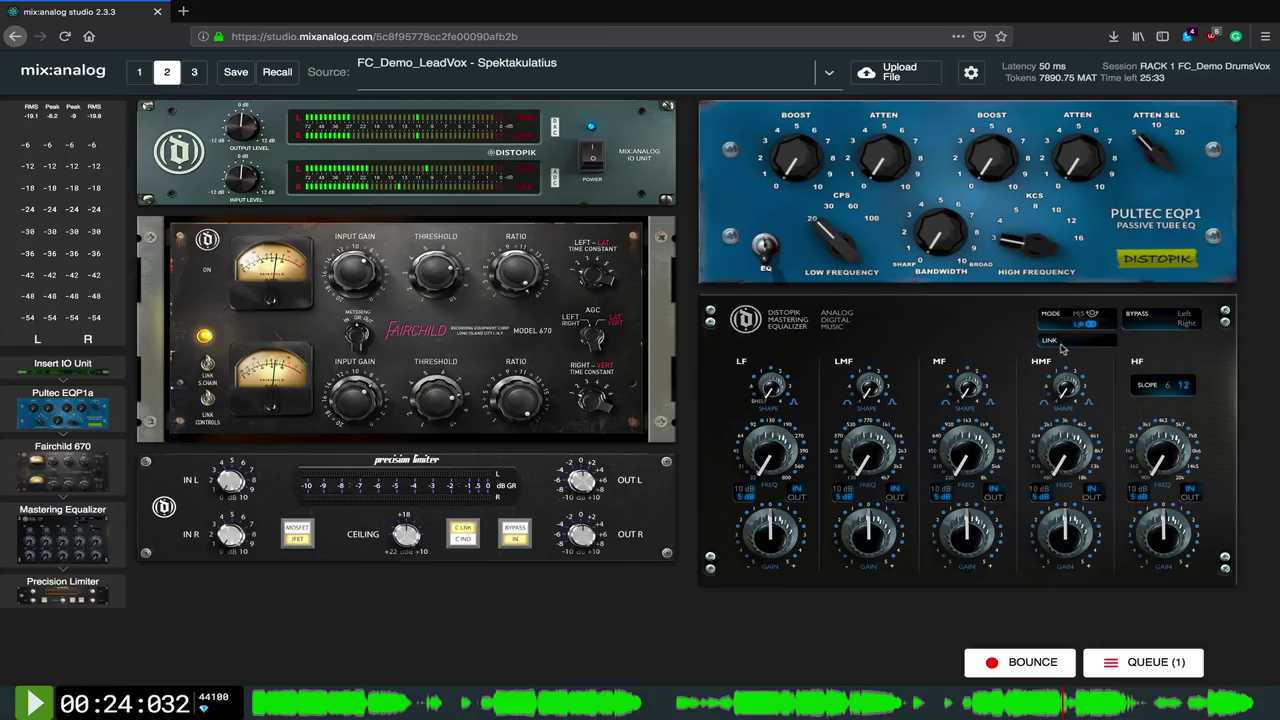
{"action": "left_click", "coordinate": [517, 537]}
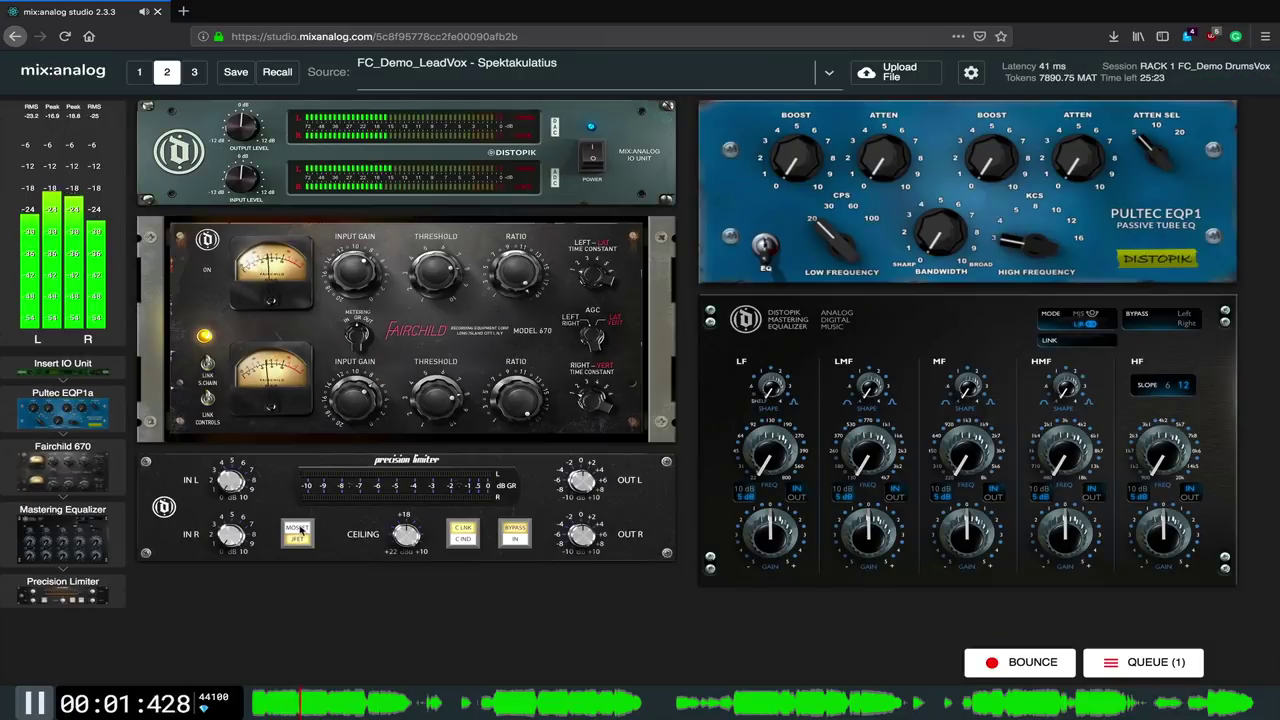
Toggle the IO unit's power during lead vocal playback to compare the processed and bypassed sound
{"action": "left_click", "coordinate": [594, 158]}
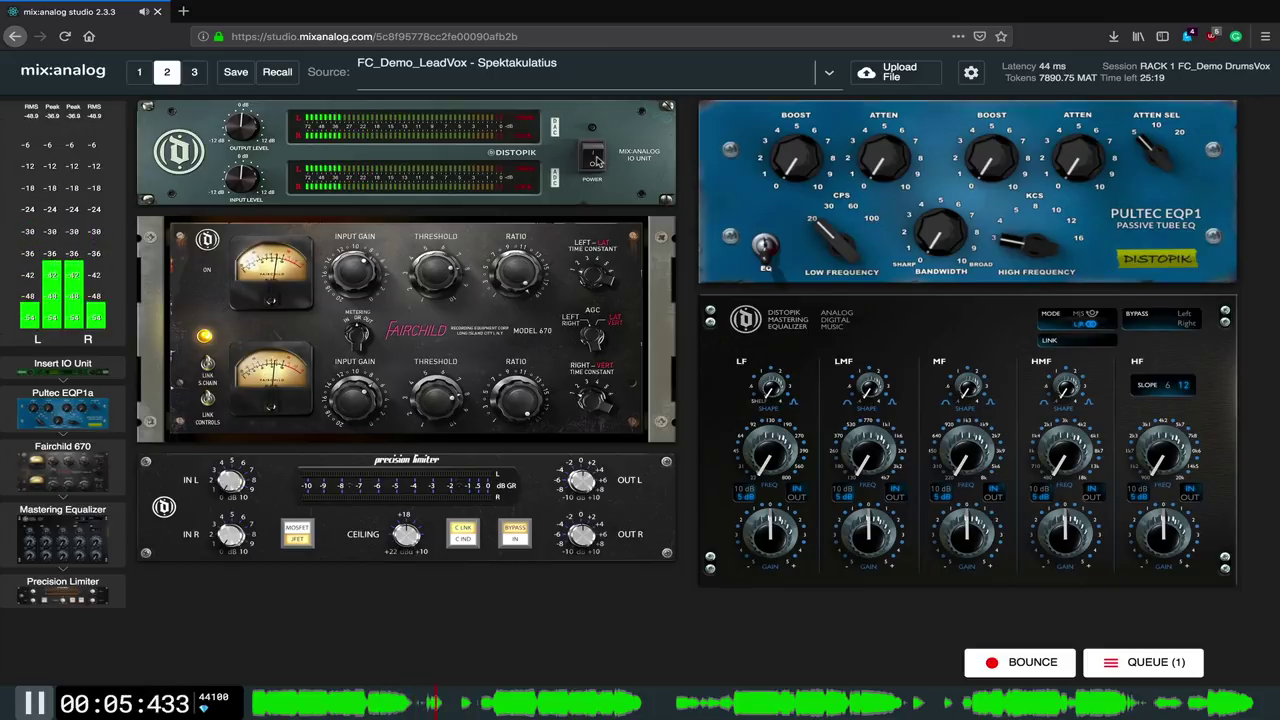
{"action": "left_click", "coordinate": [594, 160]}
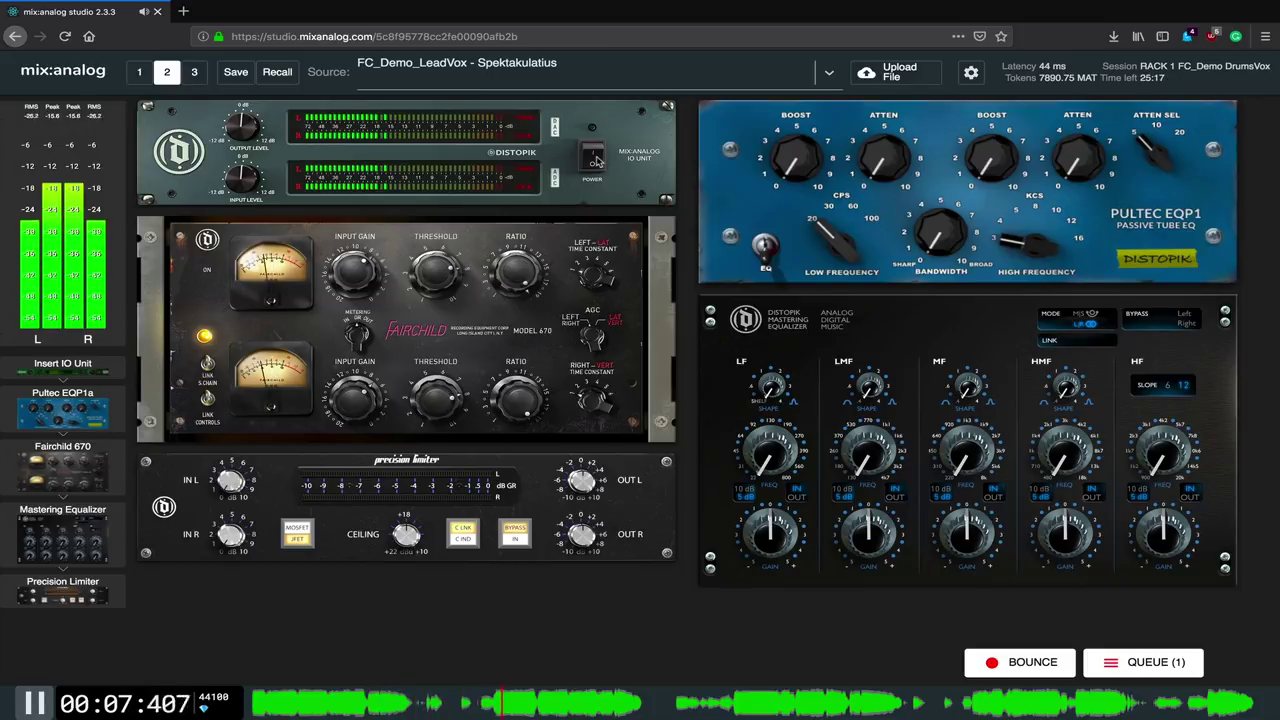
{"action": "left_click", "coordinate": [594, 160]}
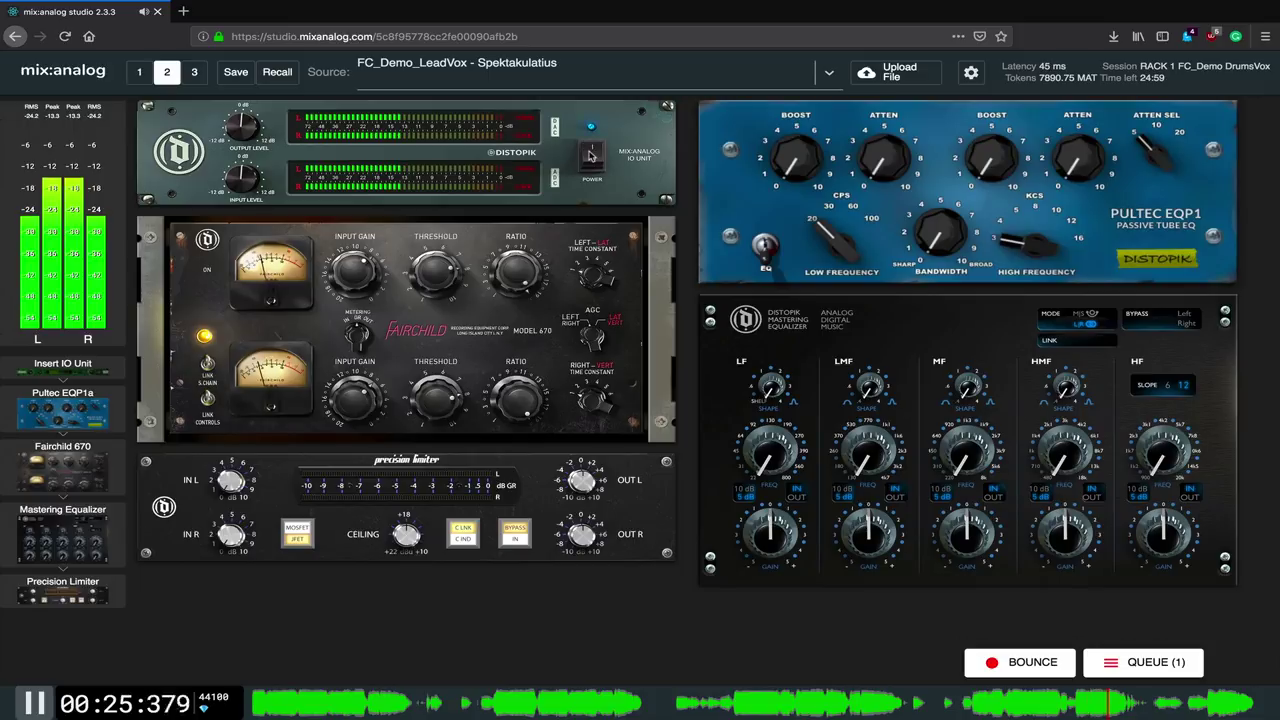
{"action": "left_click", "coordinate": [590, 157]}
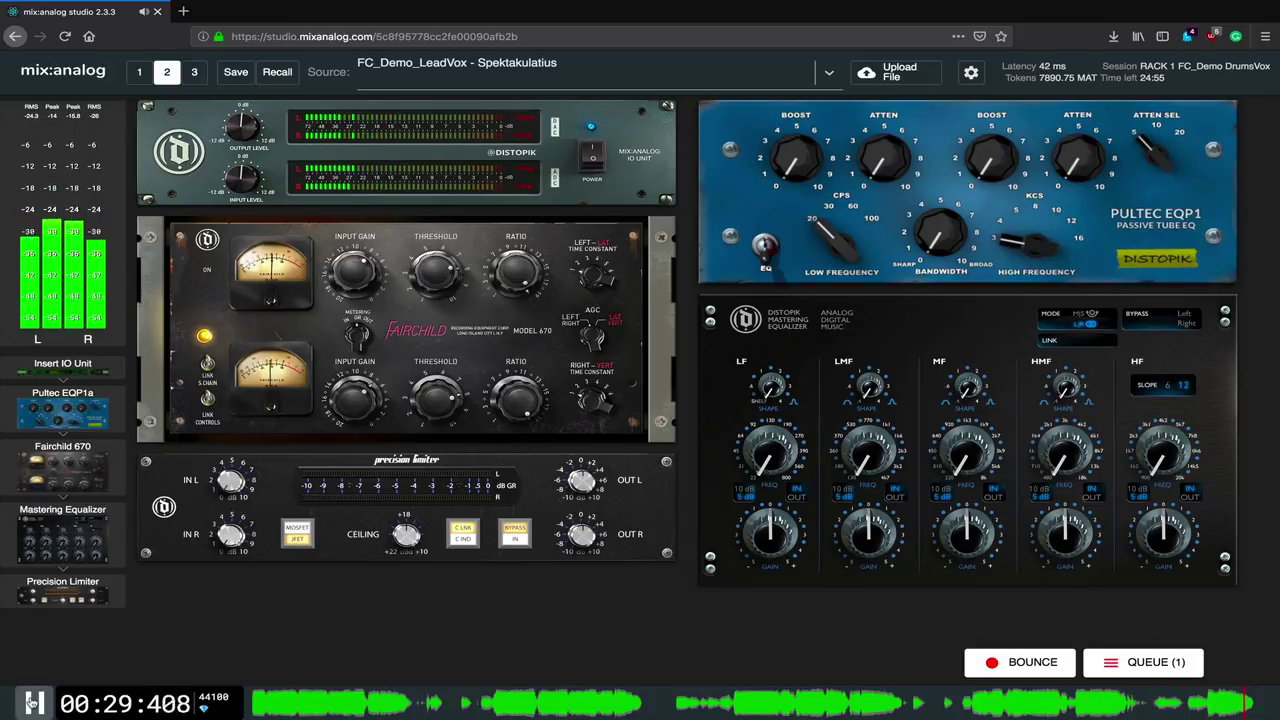
Replay the lead vocal, readjust the Fairchild 670's threshold for harder compression and compare it using the IO unit's power
{"action": "left_click", "coordinate": [33, 703]}
{"action": "left_click", "coordinate": [33, 703]}
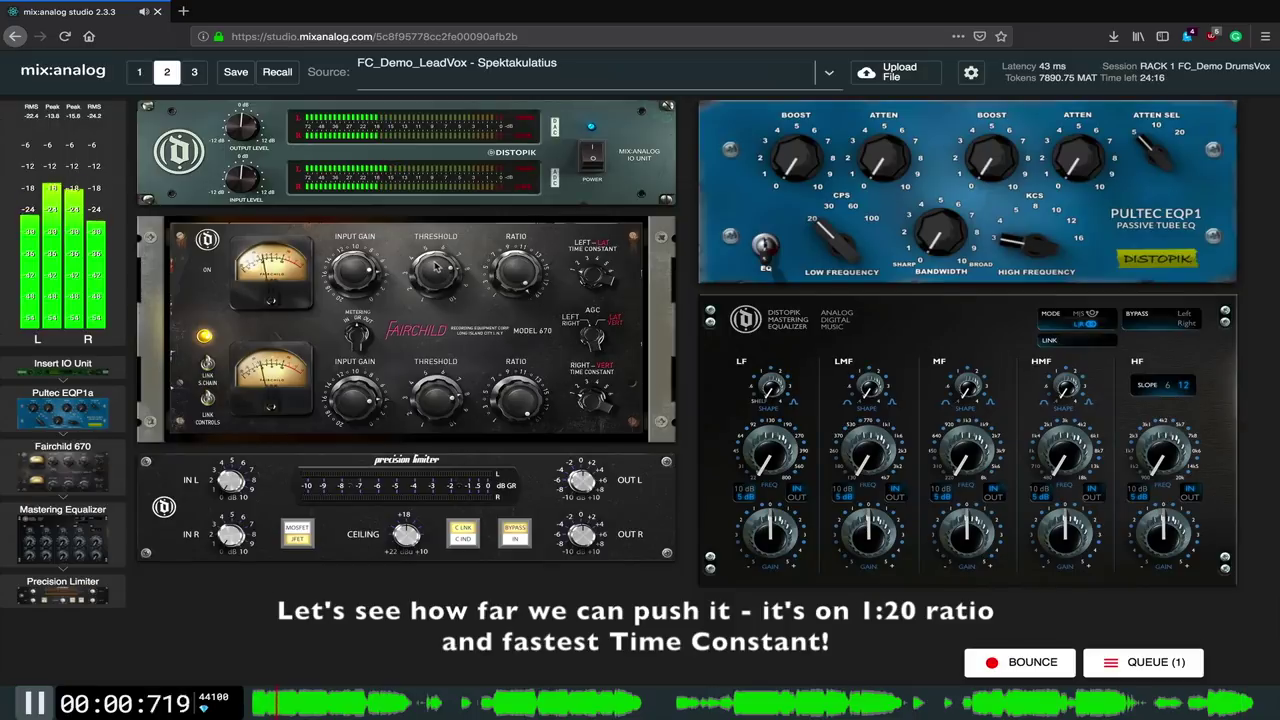
{"action": "left_click_drag", "start_coordinate": [437, 267], "coordinate": [438, 274]}
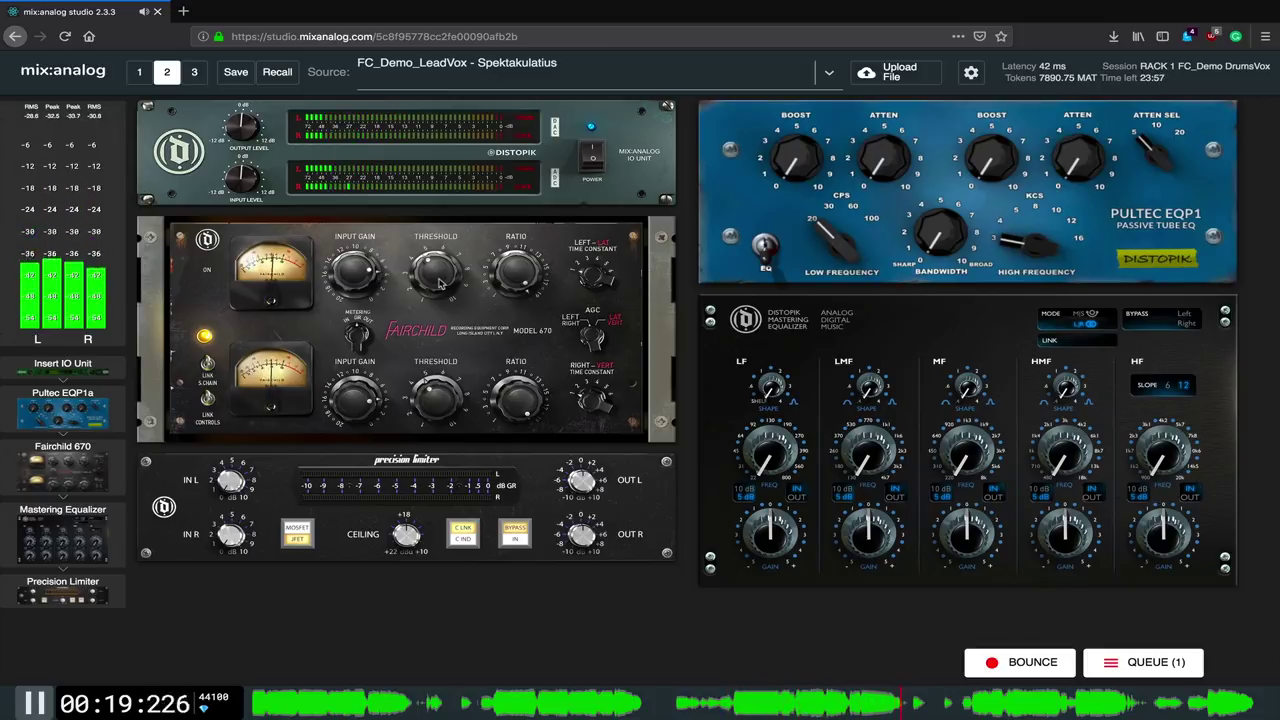
{"action": "left_click", "coordinate": [593, 157]}
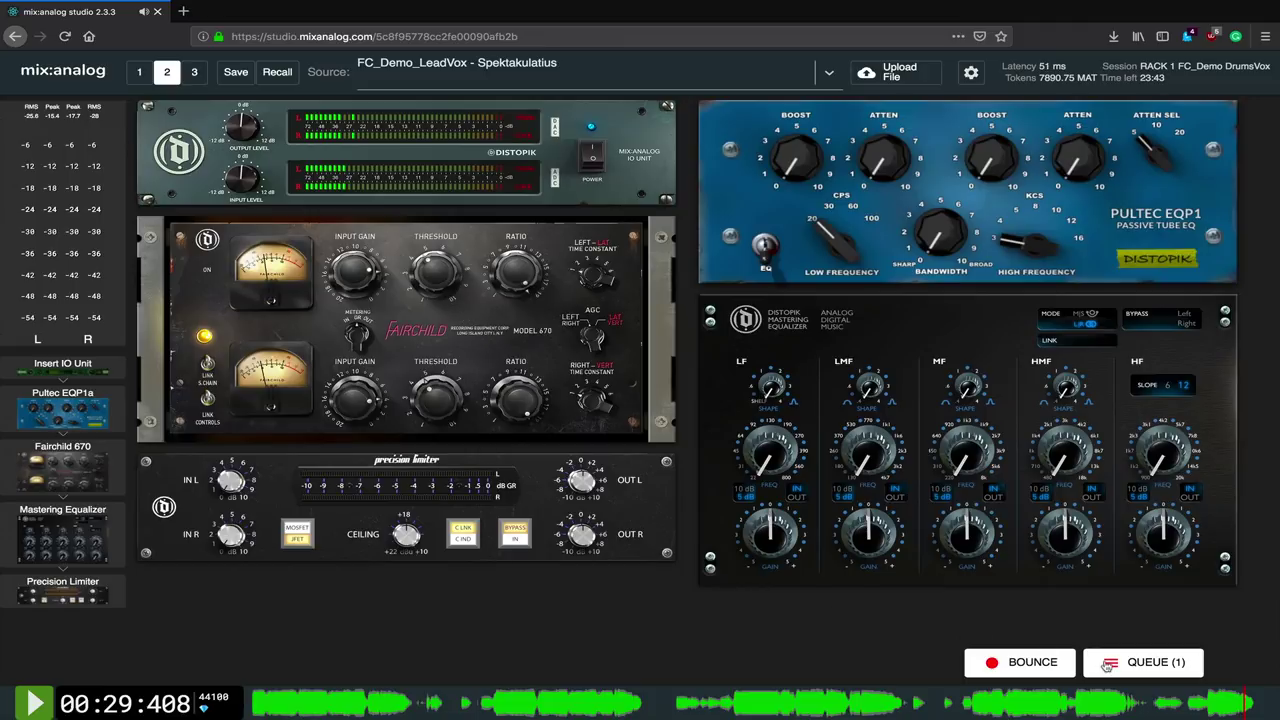
Add a 44100 Hz lead vocal bounce titled "FC_Demo_LeadVox - rack1" to the queue and close the bounce dialog
{"action": "left_click", "coordinate": [1047, 667]}
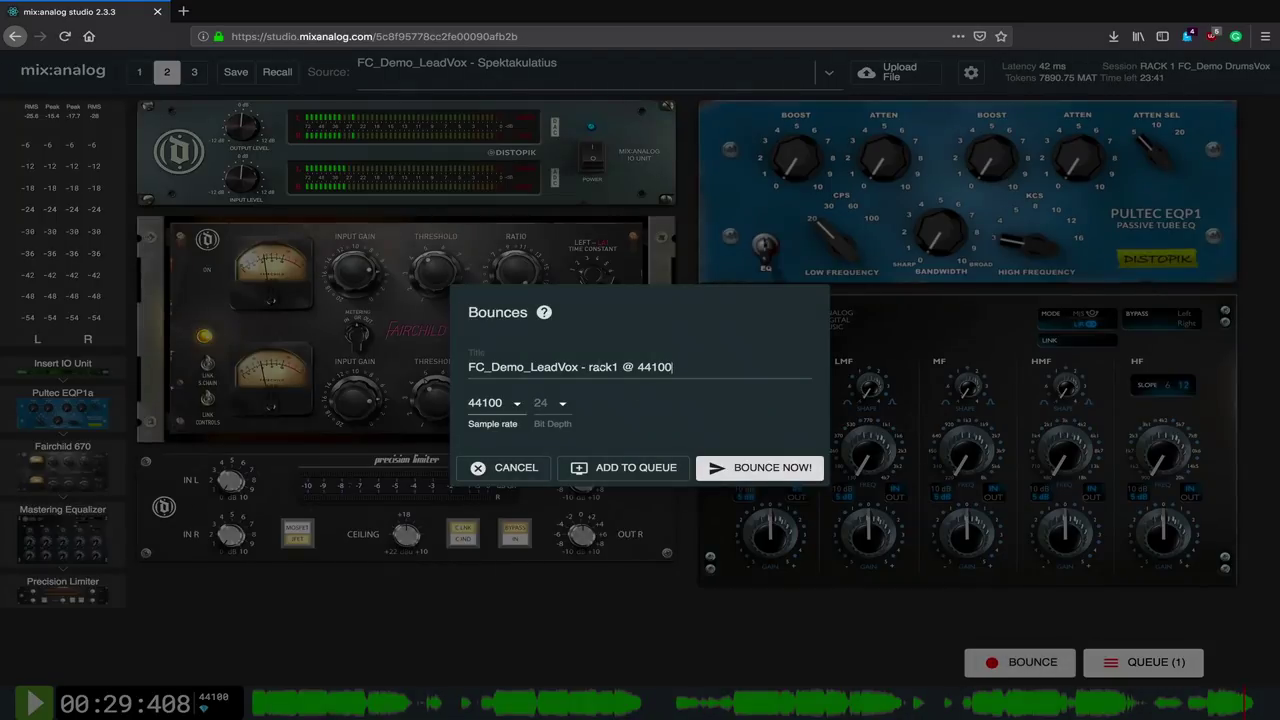
{"action": "left_click_drag", "start_coordinate": [619, 367], "coordinate": [712, 370]}
{"action": "key", "text": "BackSpace"}
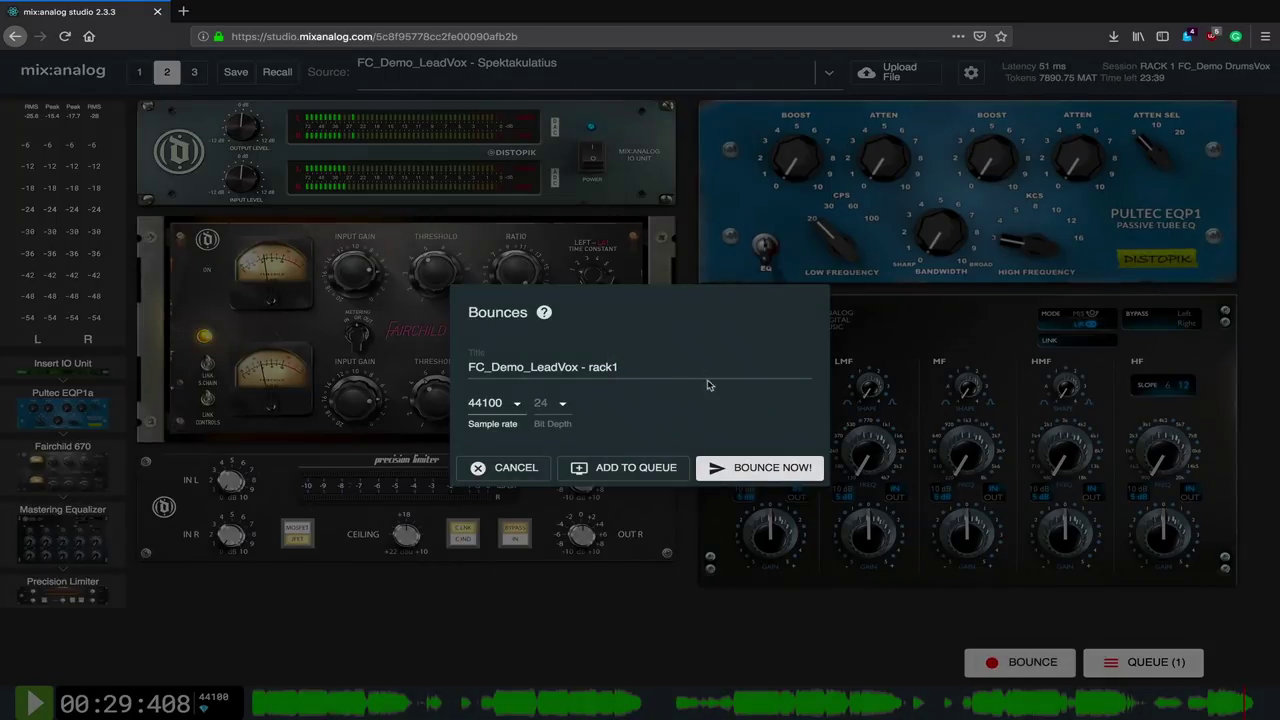
{"action": "left_click", "coordinate": [631, 469]}
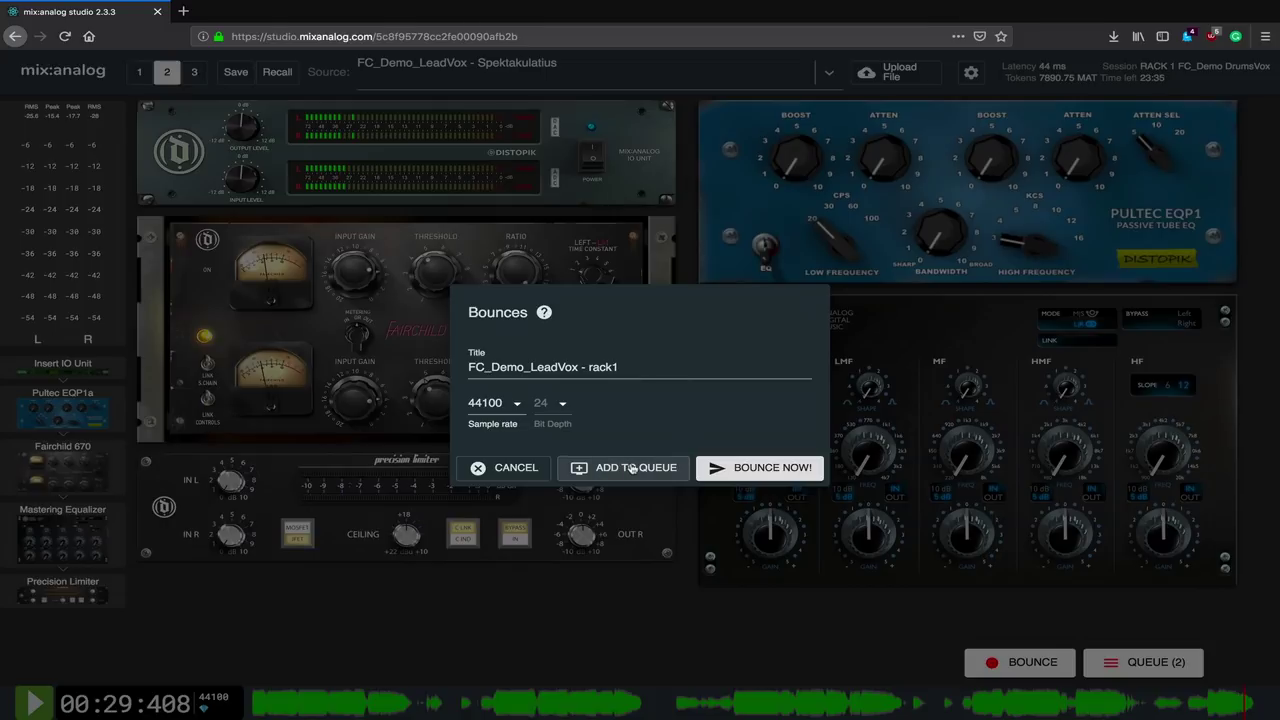
{"action": "left_click", "coordinate": [525, 470]}
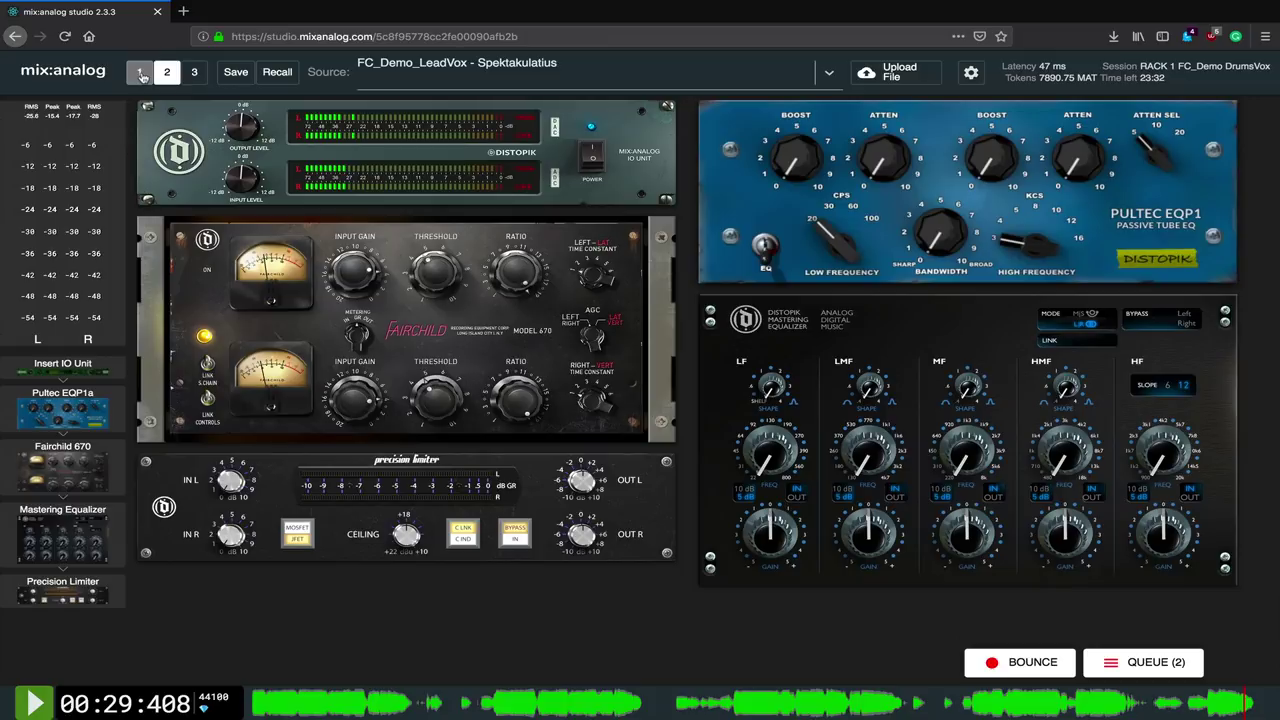
Load FC_Demo_DRUMS as the source in slot 3, set the Pultec EQP1 to EQ and bypass the Precision Limiter
{"action": "left_click", "coordinate": [141, 75]}
{"action": "left_click", "coordinate": [194, 72]}
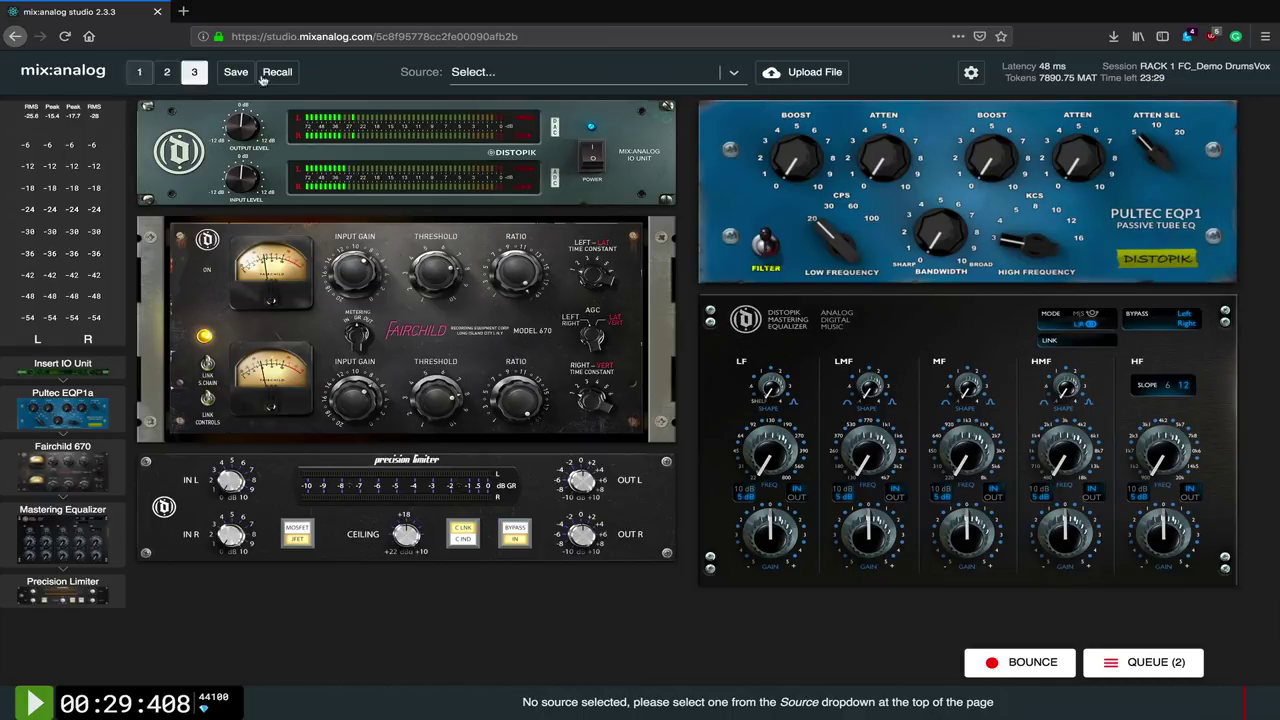
{"action": "left_click", "coordinate": [537, 71]}
{"action": "left_click", "coordinate": [560, 140]}
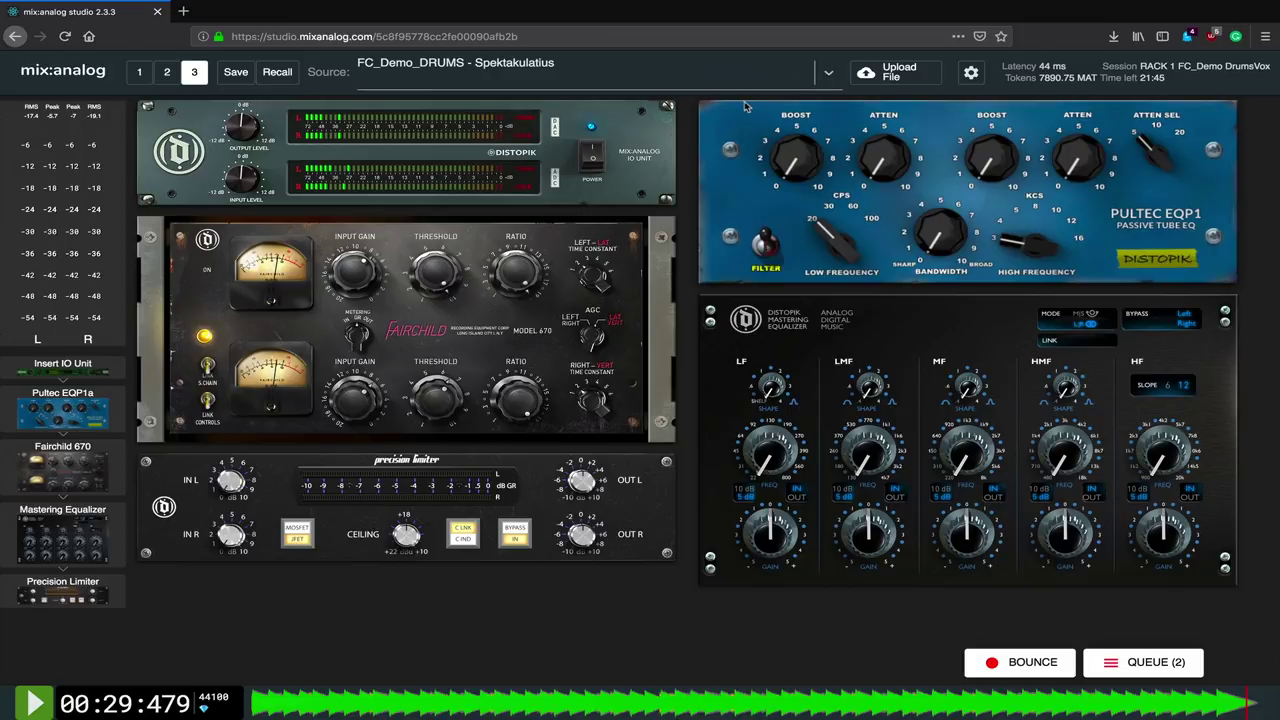
{"action": "left_click", "coordinate": [766, 247]}
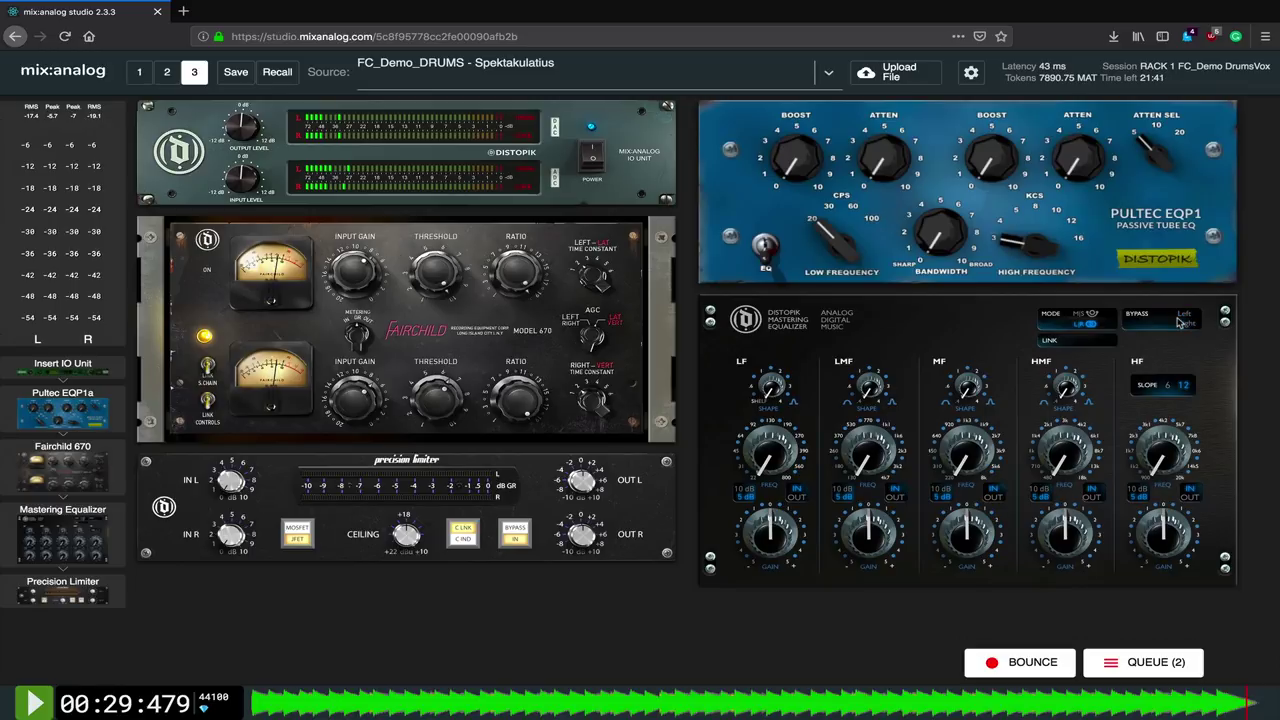
{"action": "left_click", "coordinate": [516, 532]}
Adjust the Fairchild 670's upper channel, play the drums and compare the processed and bypassed sound using the IO unit's power
{"action": "left_click_drag", "start_coordinate": [376, 287], "coordinate": [358, 290]}
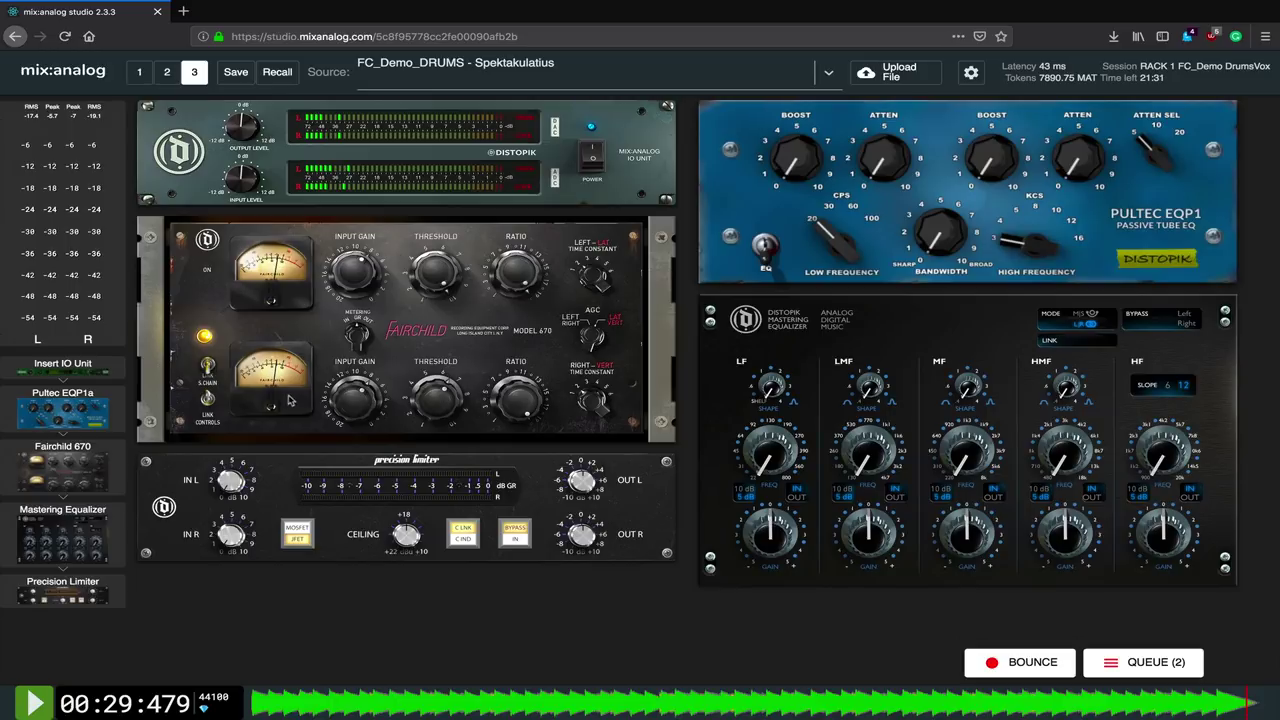
{"action": "left_click", "coordinate": [28, 704]}
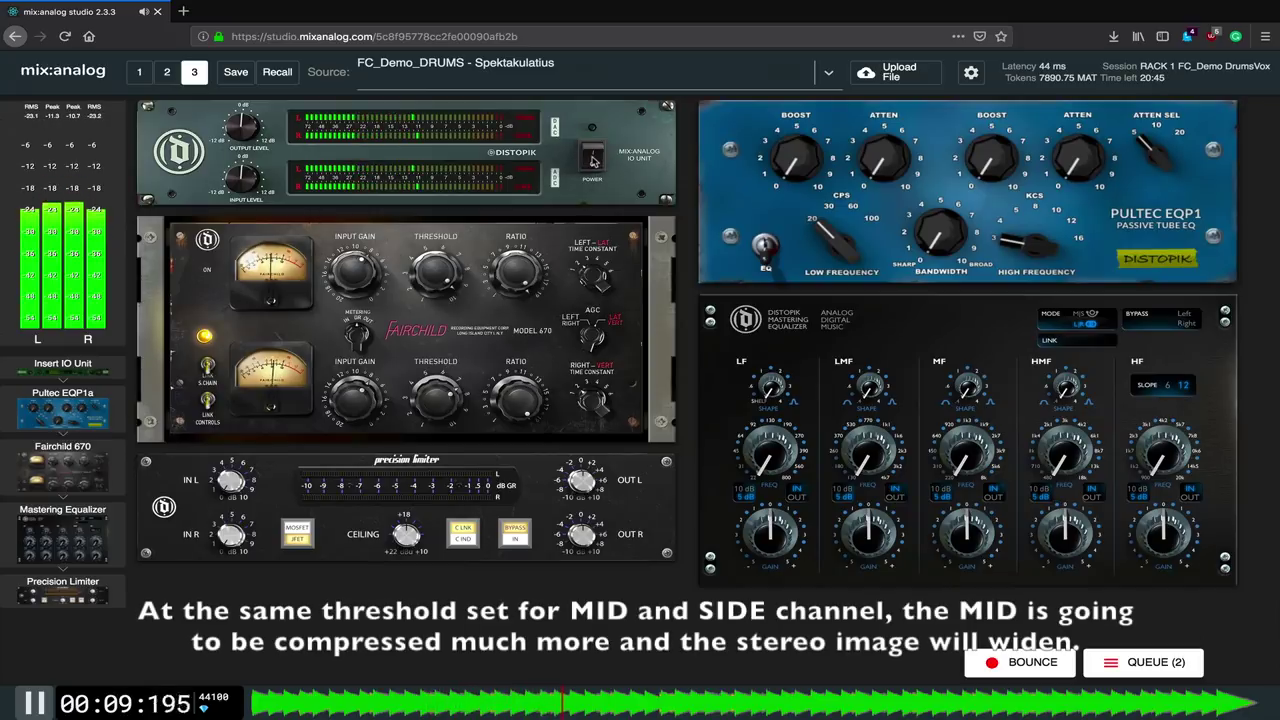
{"action": "left_click", "coordinate": [592, 158]}
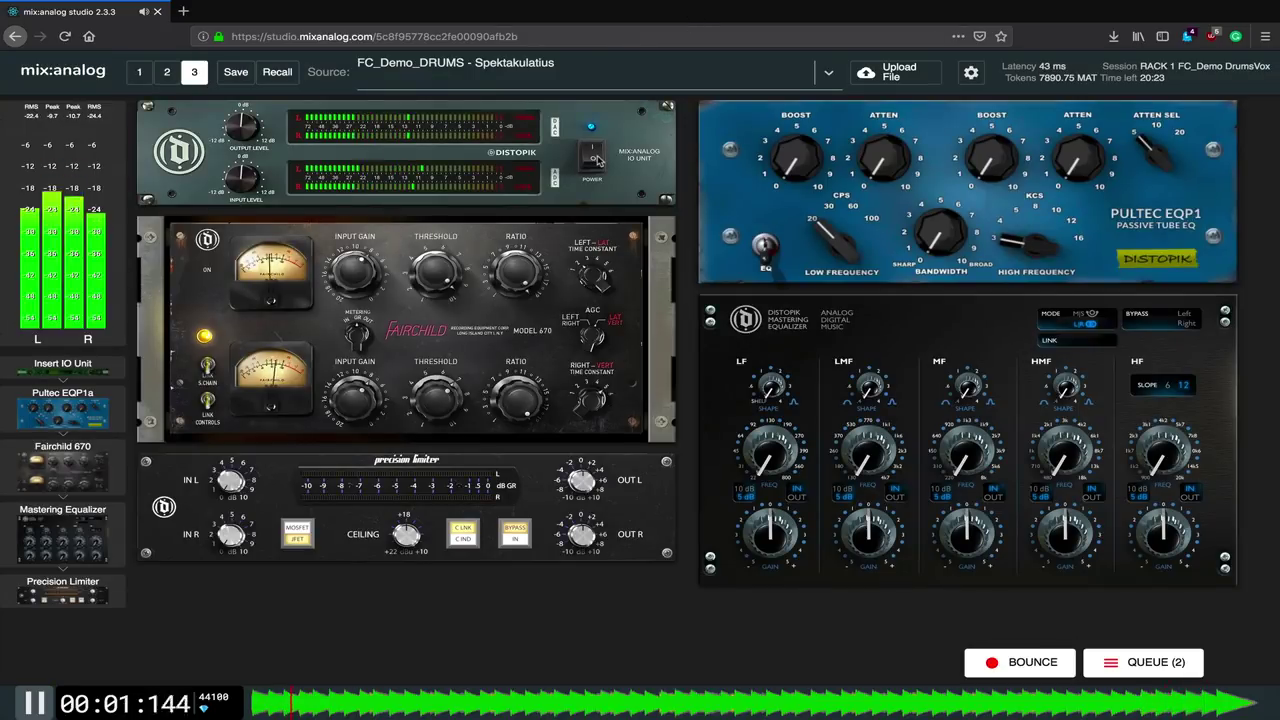
{"action": "left_click", "coordinate": [595, 158]}
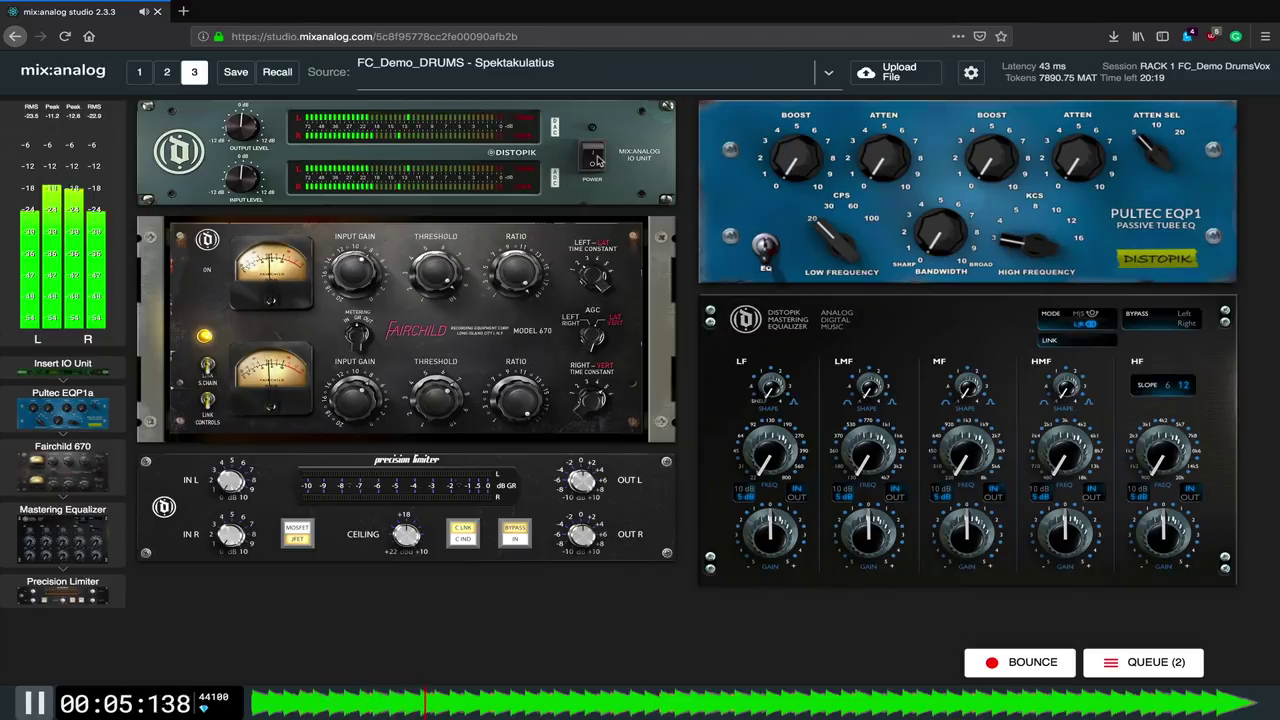
{"action": "left_click", "coordinate": [595, 158]}
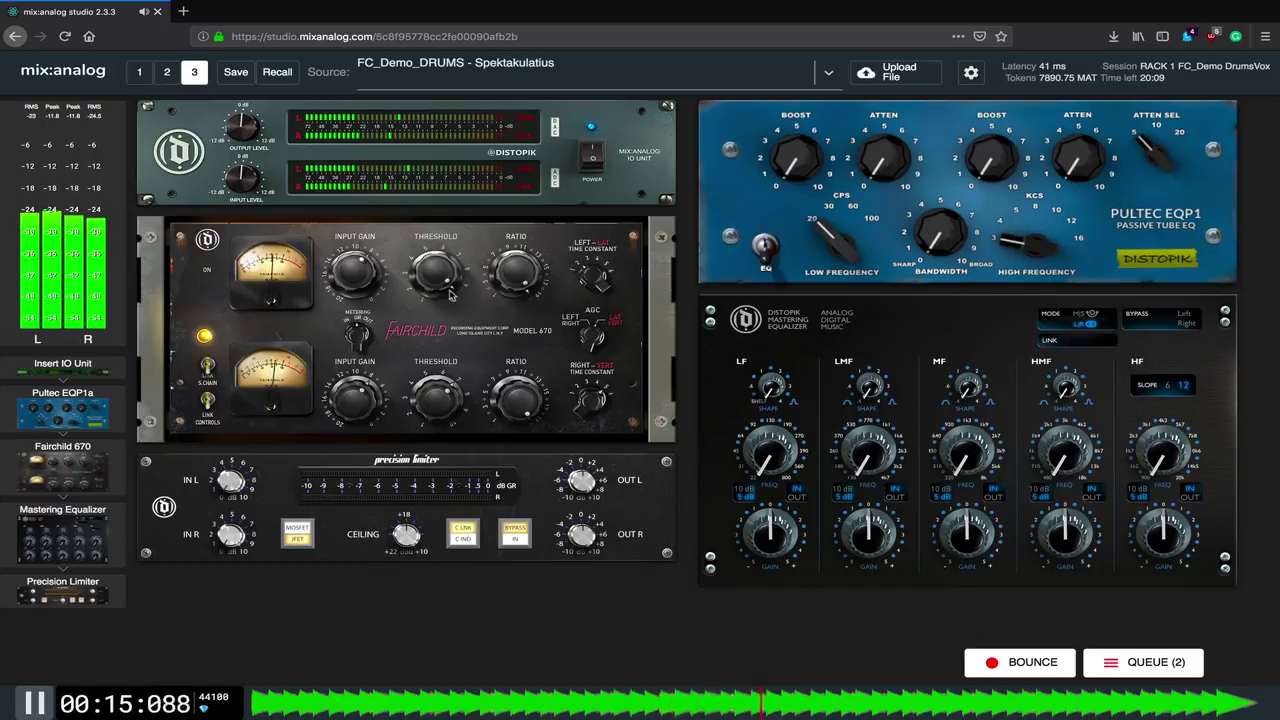
Readjust the Fairchild 670's upper-channel threshold, compare the drums with the IO unit powered on and off, and stop playback
{"action": "left_click_drag", "start_coordinate": [505, 282], "coordinate": [490, 290]}
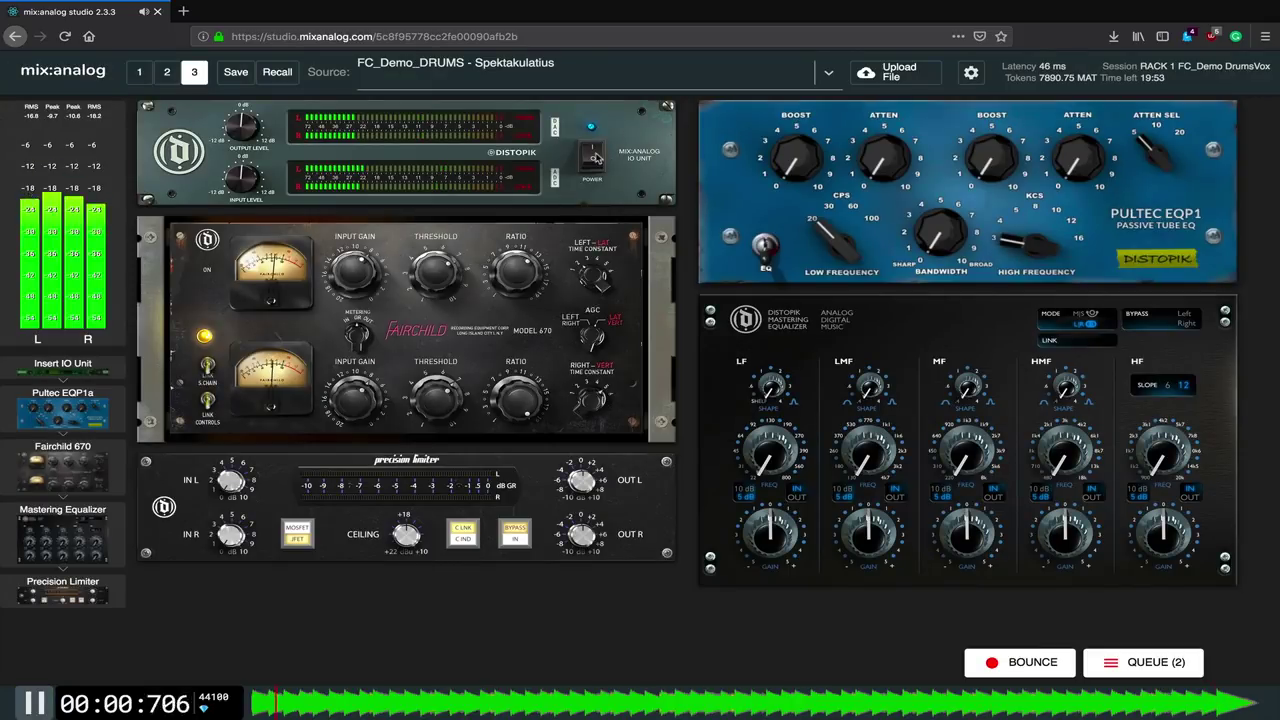
{"action": "left_click", "coordinate": [595, 157]}
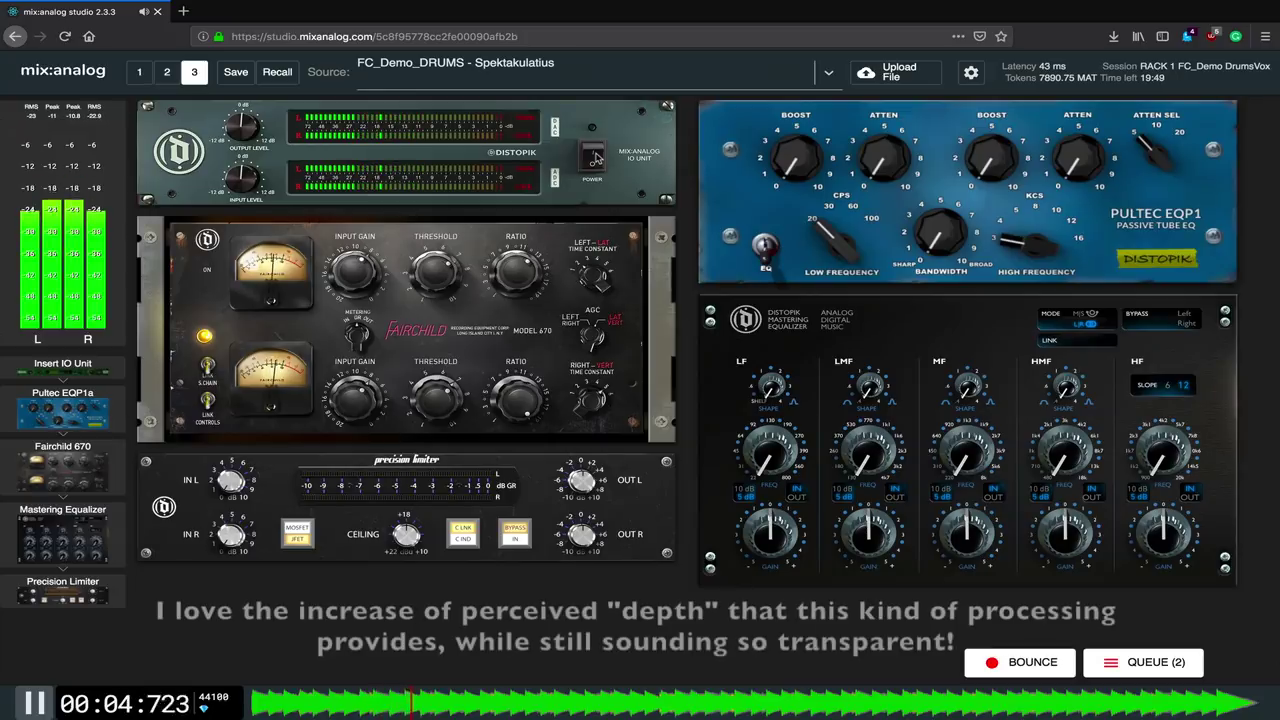
{"action": "left_click", "coordinate": [595, 157]}
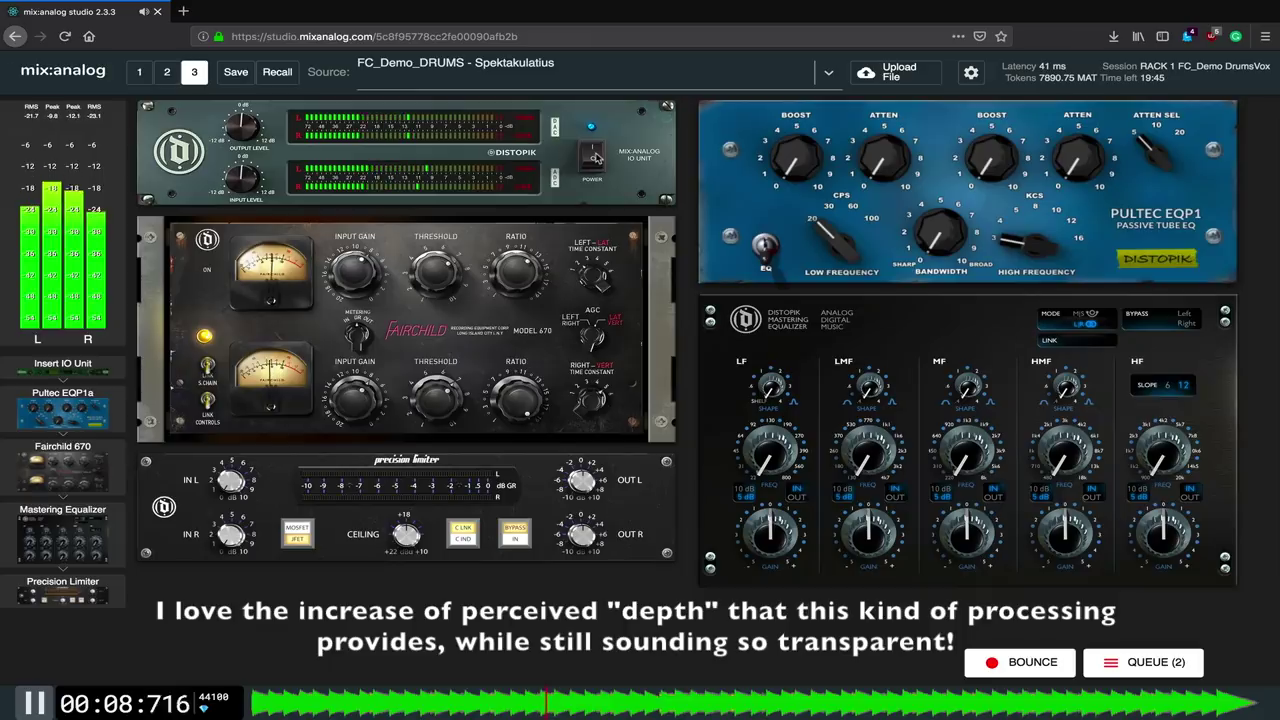
{"action": "left_click", "coordinate": [595, 157]}
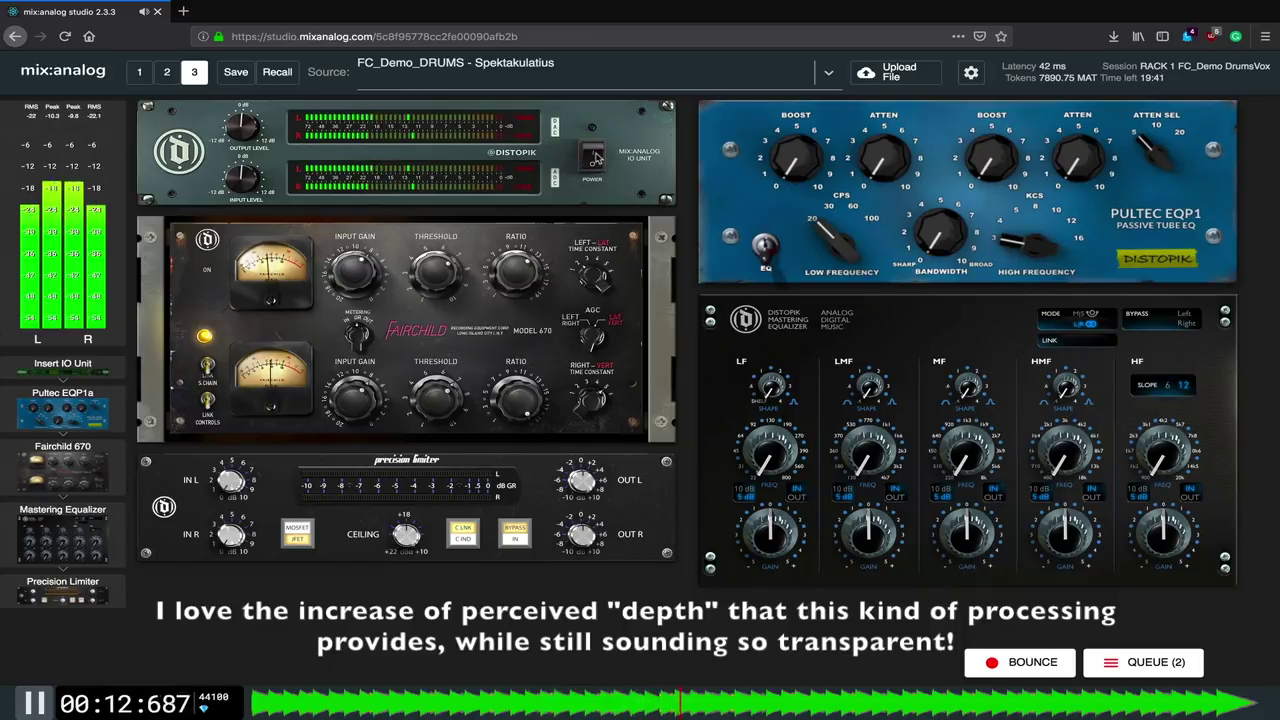
{"action": "left_click", "coordinate": [595, 157]}
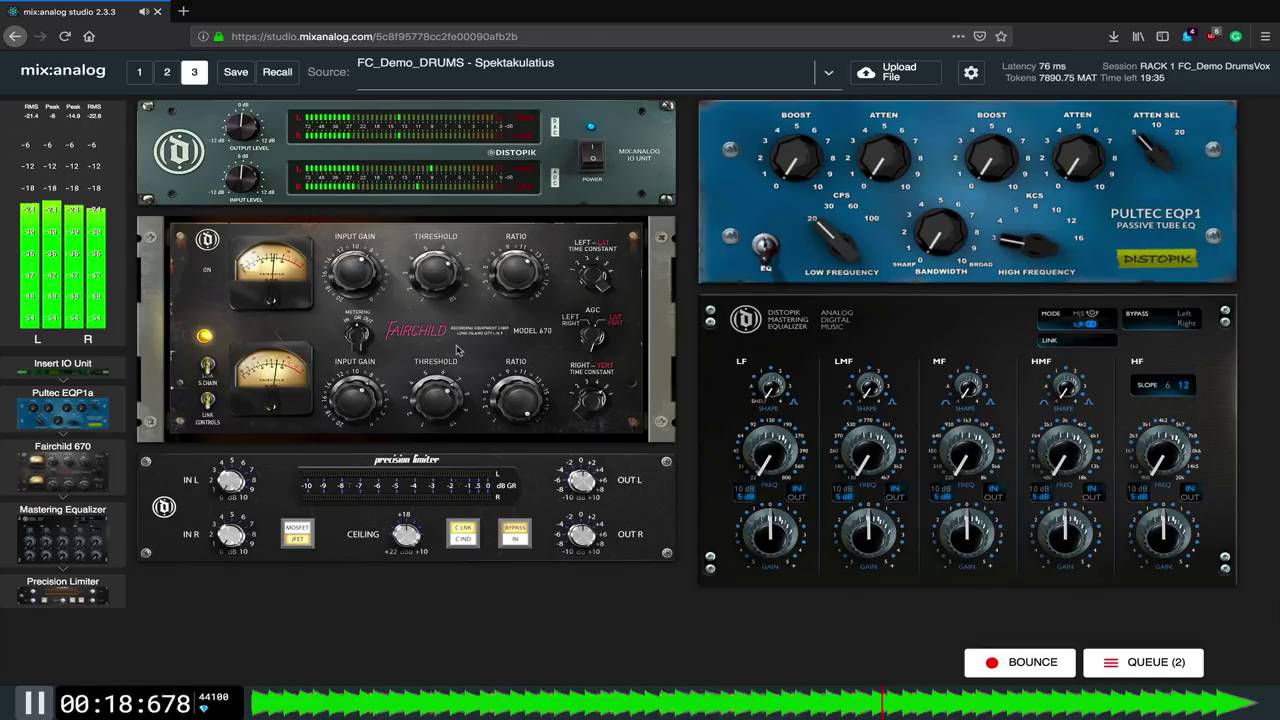
{"action": "key", "text": "space"}
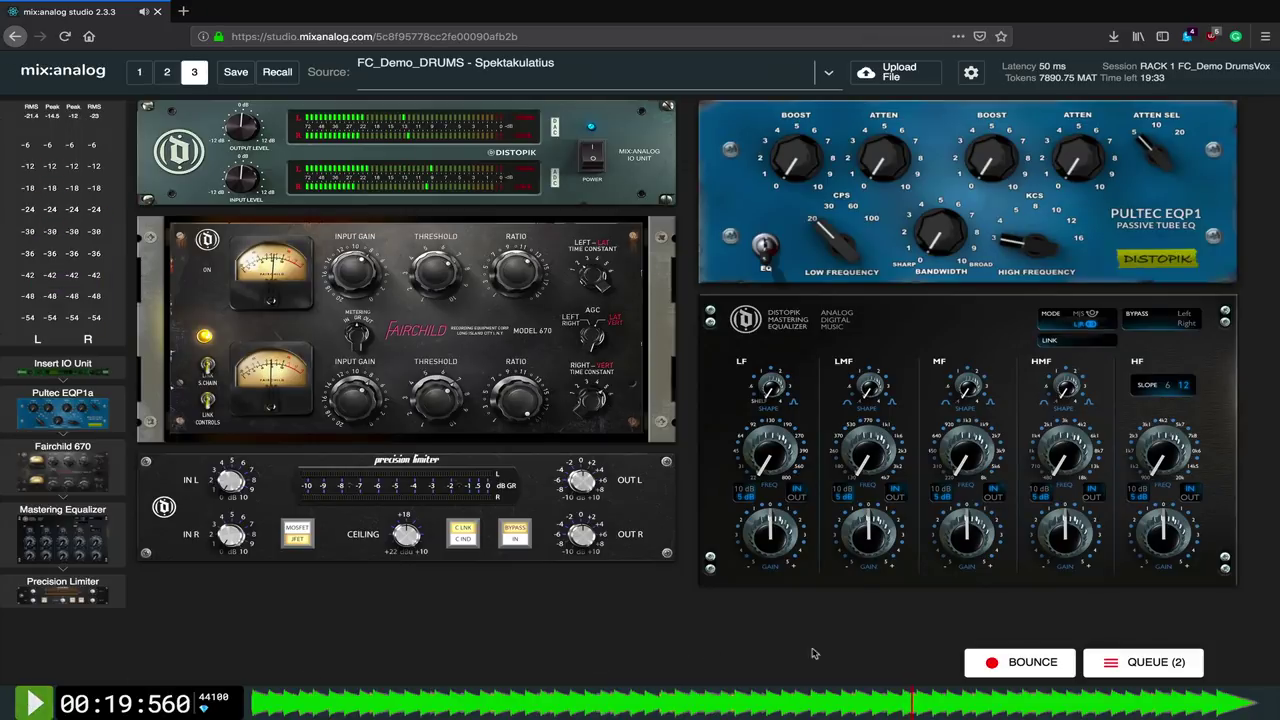
Add a 44100 Hz drum bounce titled "FC_Demo_DRUMS - rack1_MS" to the queue and execute the bounce queue
{"action": "left_click", "coordinate": [993, 664]}
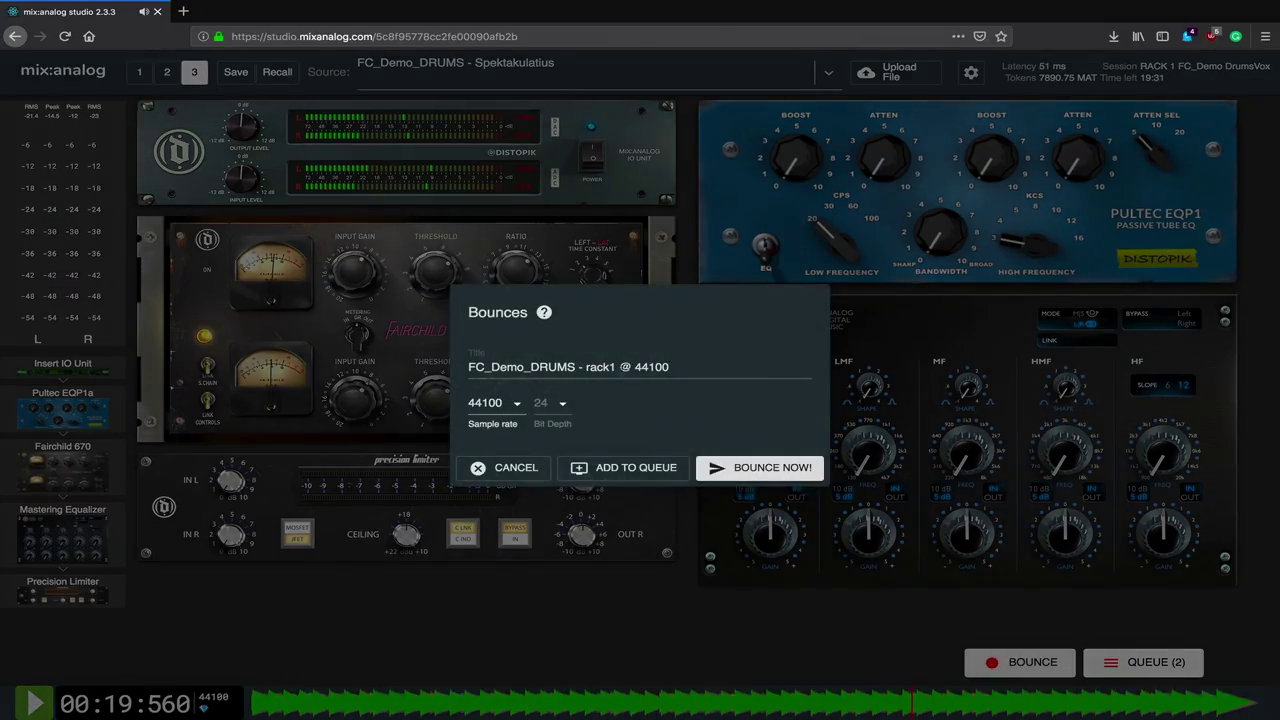
{"action": "left_click_drag", "start_coordinate": [616, 367], "coordinate": [691, 369]}
{"action": "type", "text": "_MS"}
{"action": "left_click", "coordinate": [645, 468]}
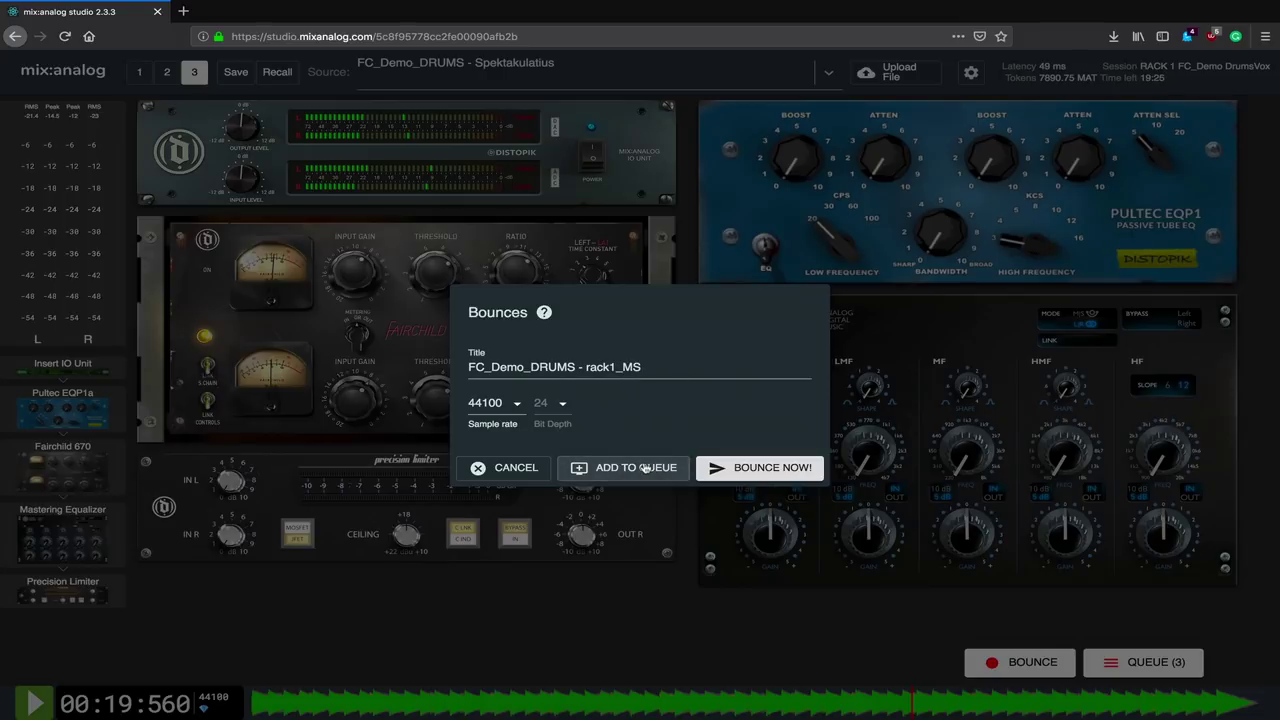
{"action": "left_click", "coordinate": [512, 468]}
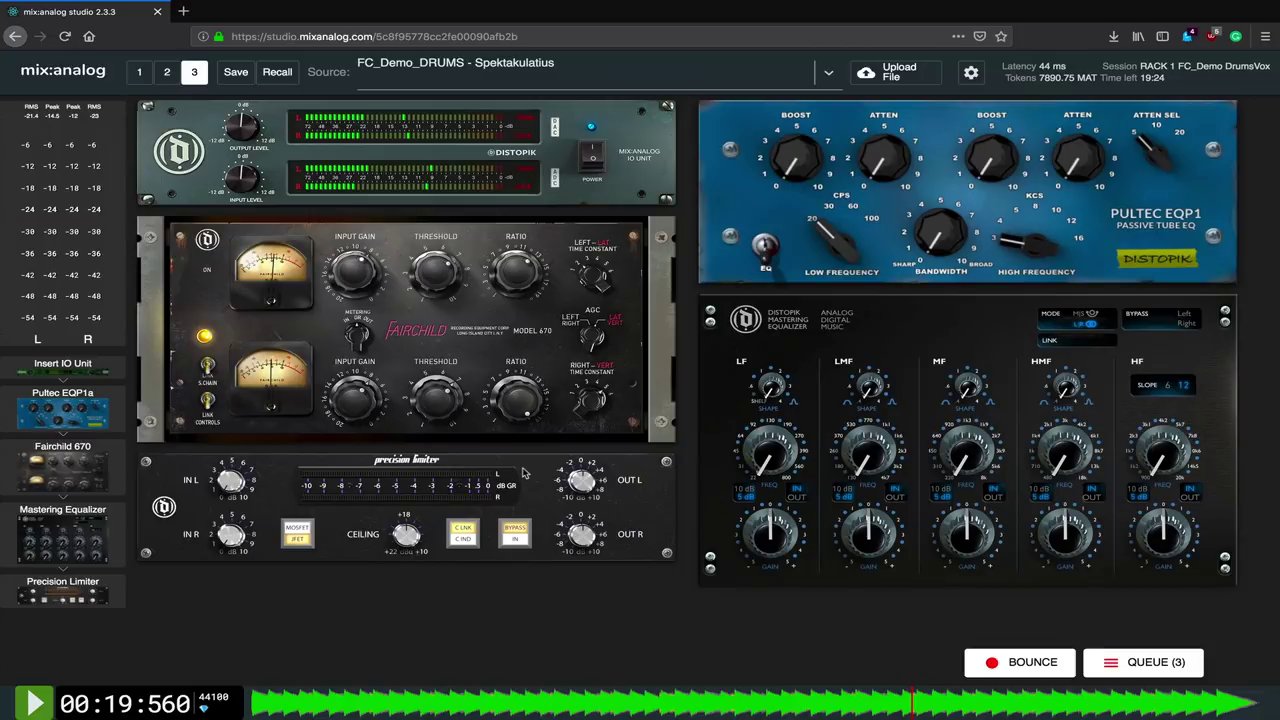
{"action": "left_click", "coordinate": [1157, 664]}
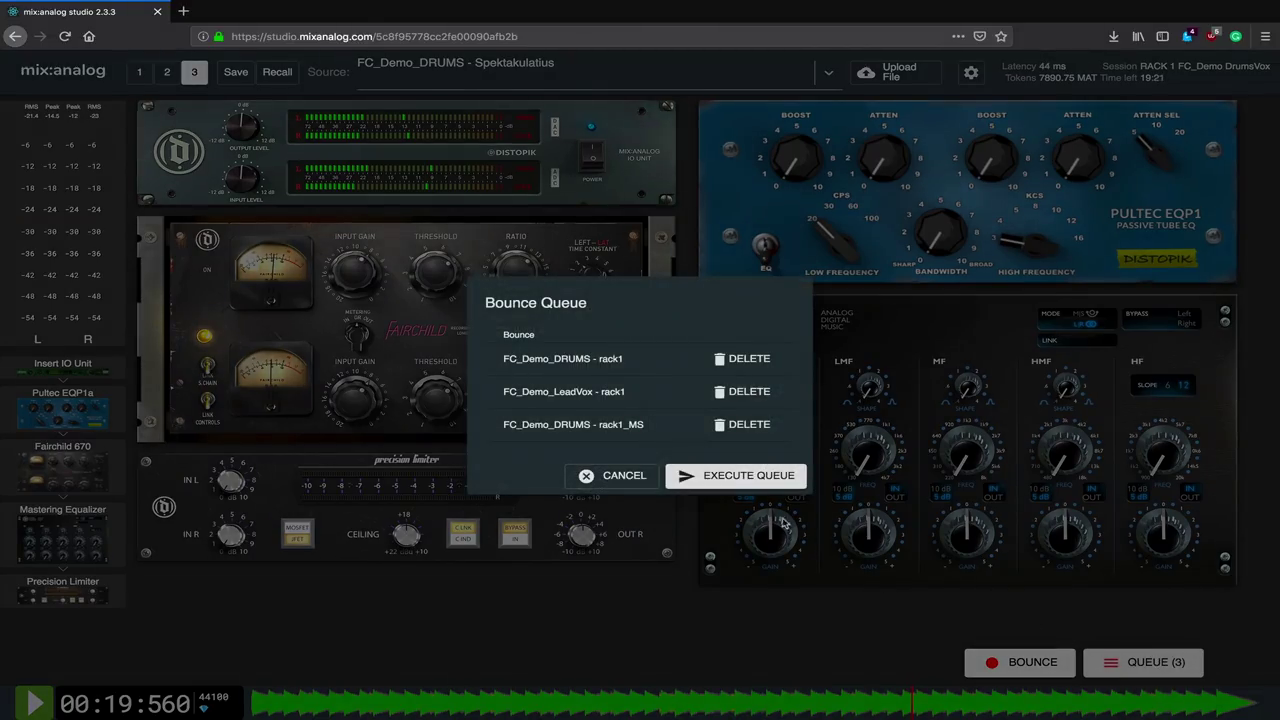
{"action": "left_click", "coordinate": [770, 483]}
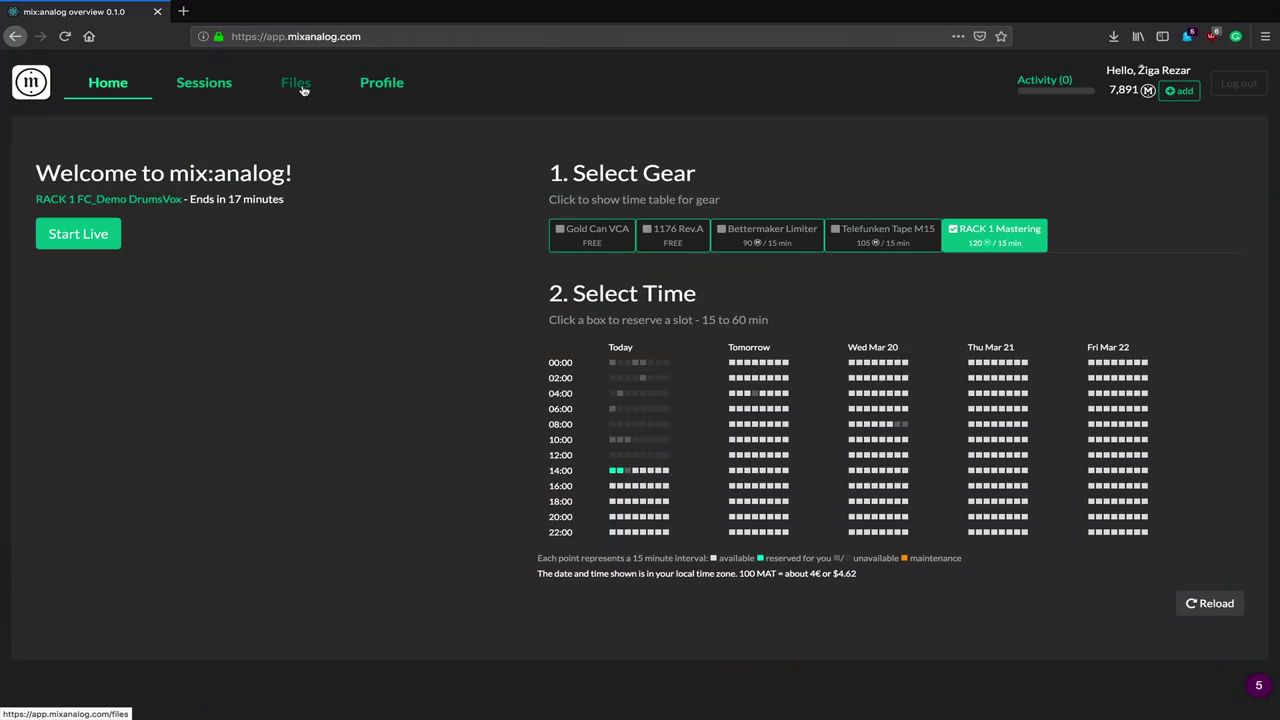
Download the FC_Demo_DRUMS - rack1_MS bounce from the account's files and save the WAV file
{"action": "left_click", "coordinate": [303, 91]}
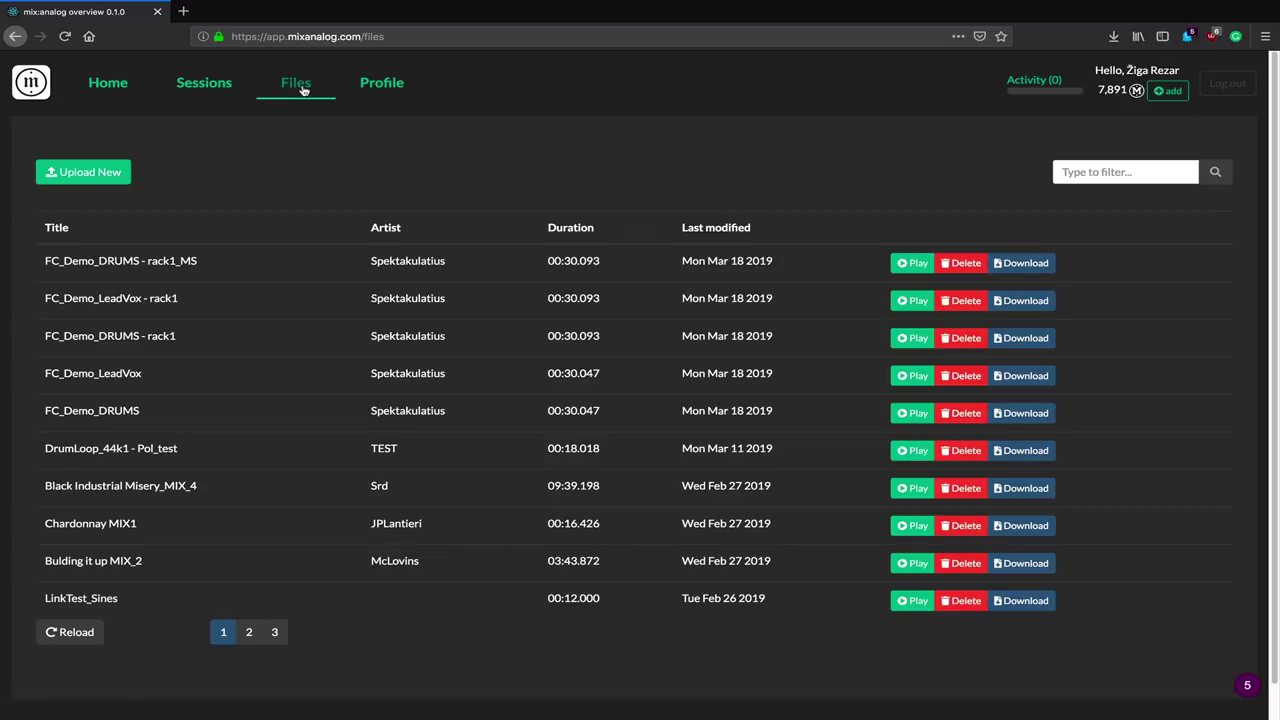
{"action": "left_click", "coordinate": [1031, 266]}
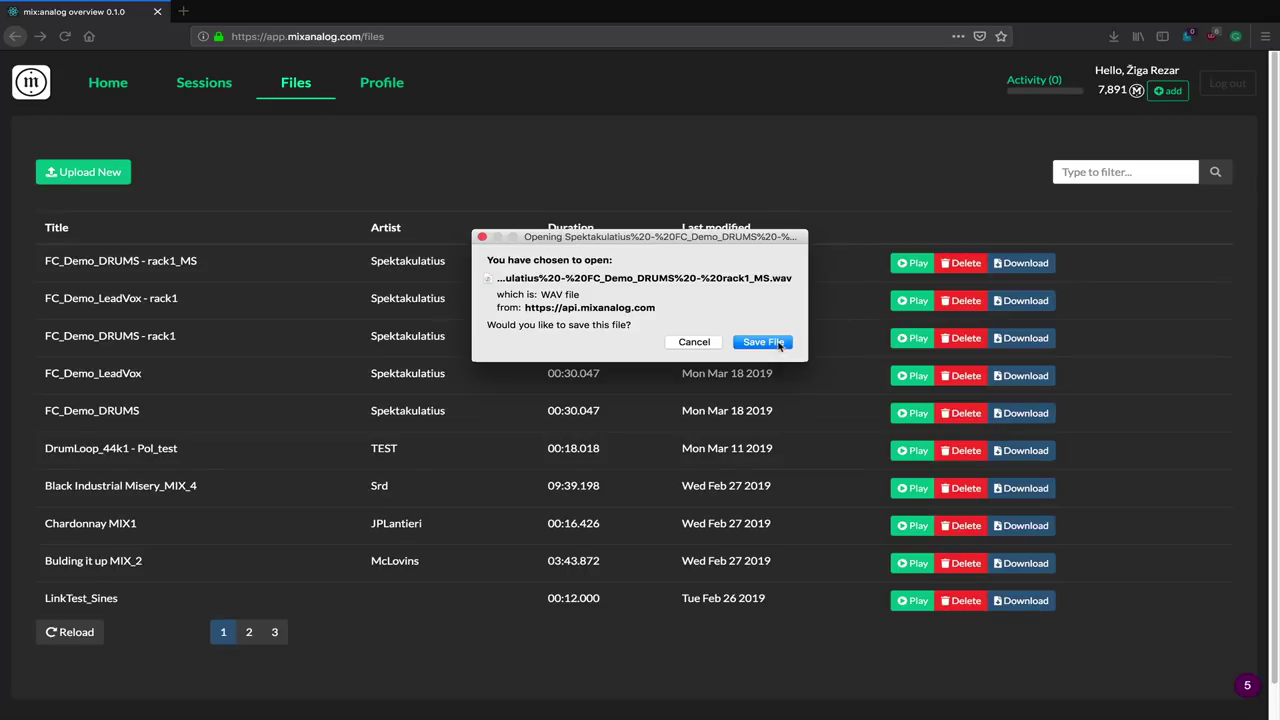
{"action": "left_click", "coordinate": [779, 345]}
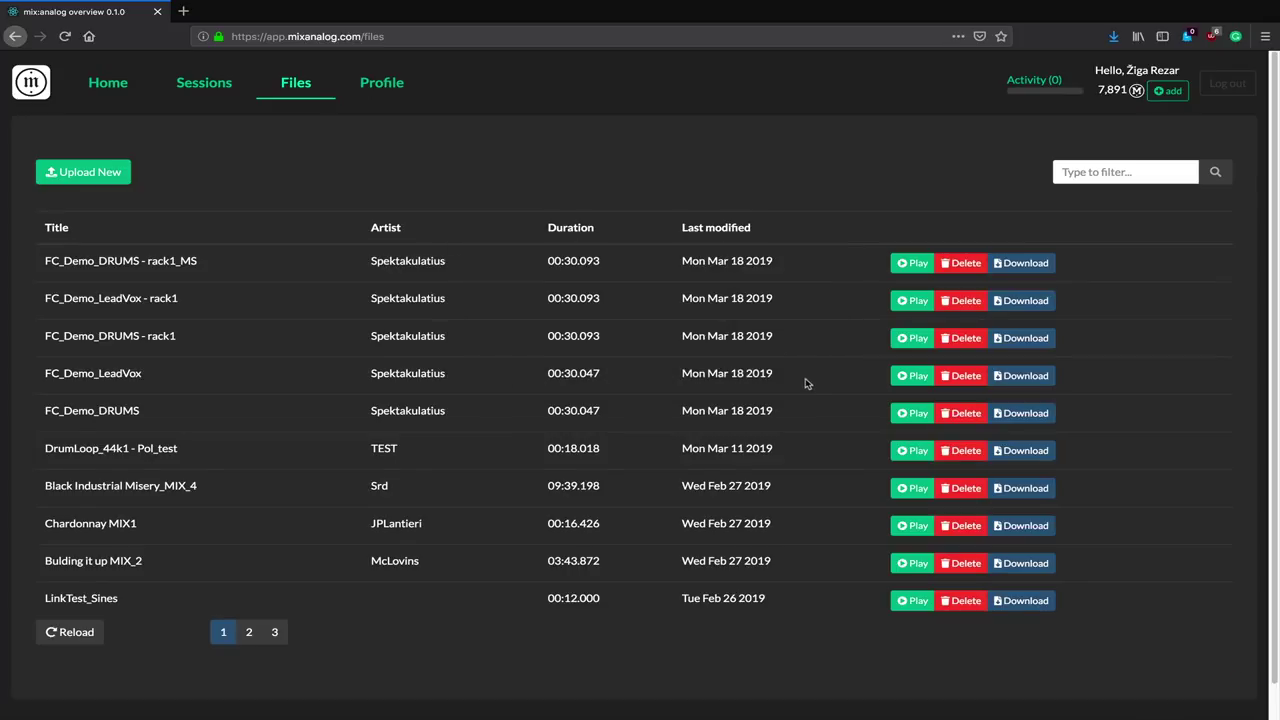
Delete the RACK 1 FC_Demo DrumsVox session and return to the home page
{"action": "left_click", "coordinate": [190, 93]}
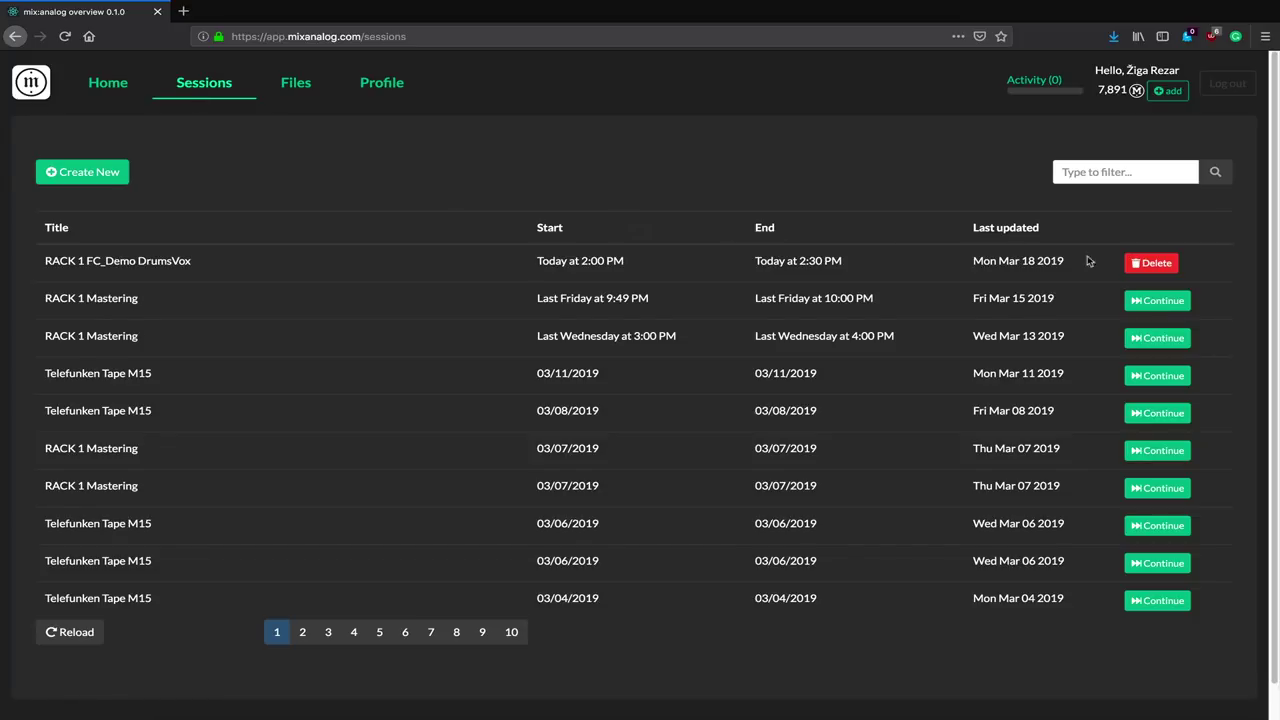
{"action": "left_click", "coordinate": [1151, 263]}
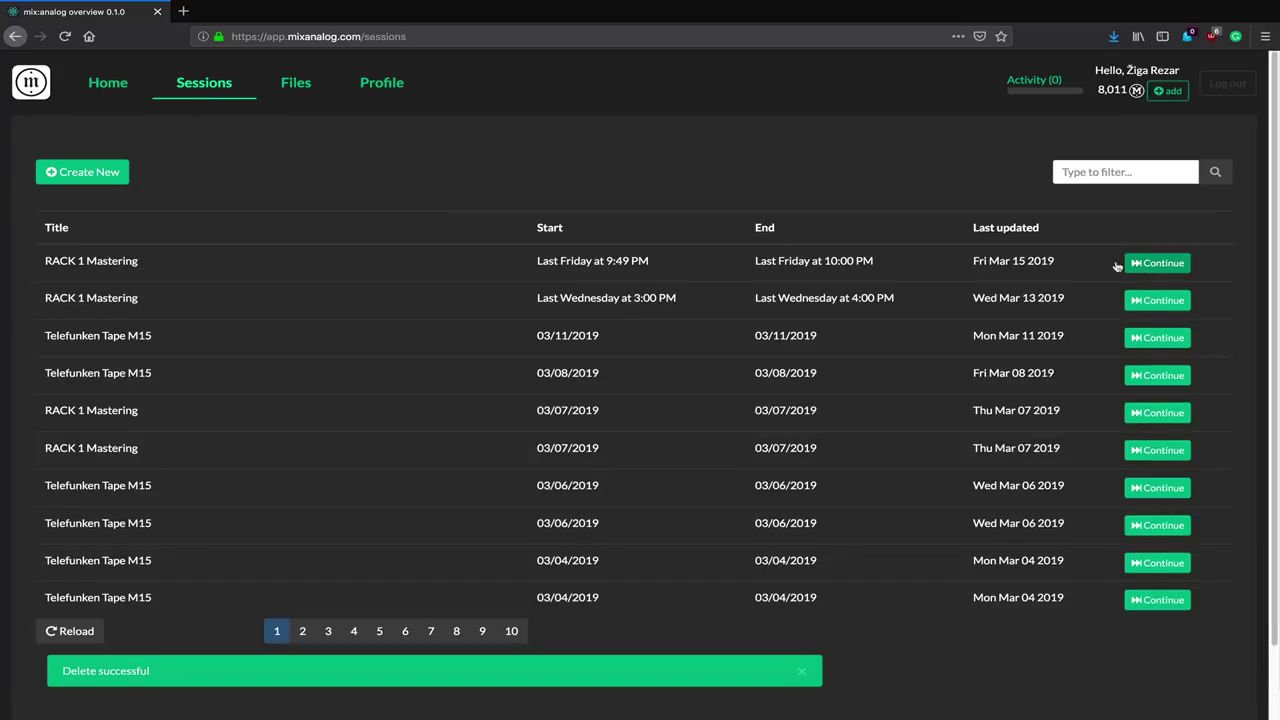
{"action": "left_click", "coordinate": [120, 86]}
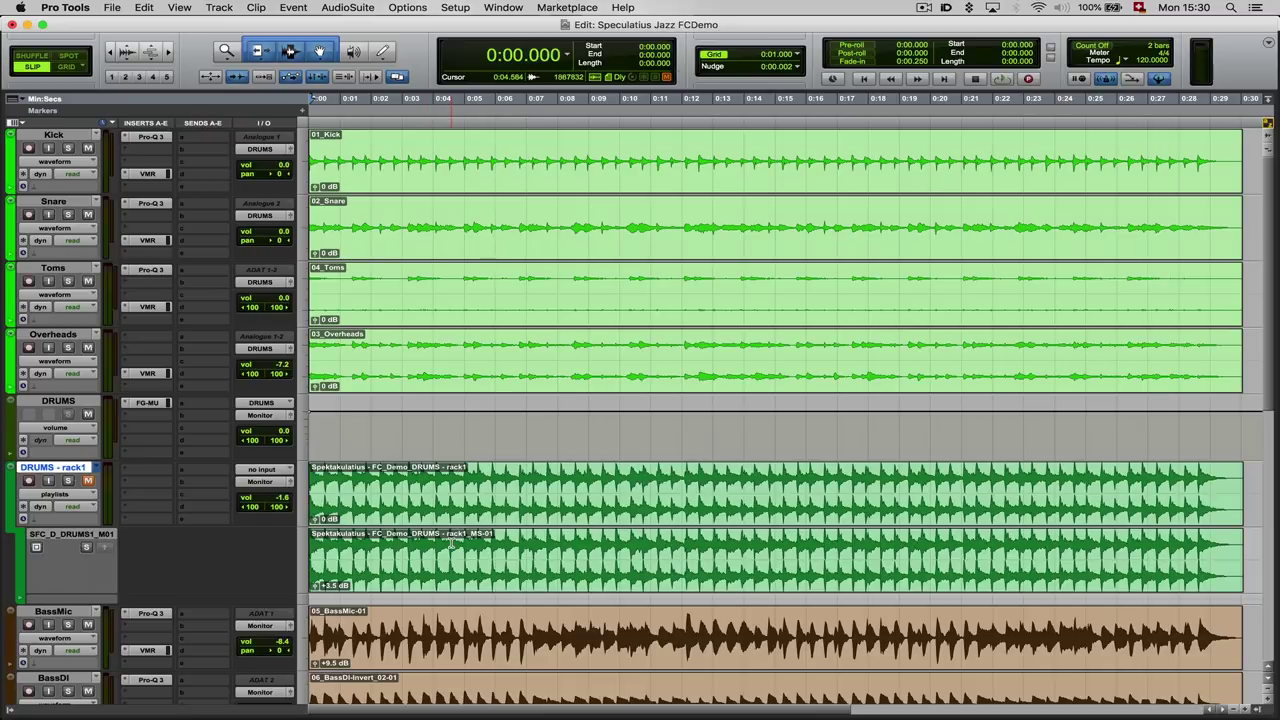
Play the mix in Pro Tools and swap mutes between DRUMS and DRUMS - rack1 to compare them, leaving DRUMS muted and DRUMS - rack1 active
{"action": "scroll", "coordinate": [420, 555], "scroll_direction": "down", "scroll_amount": 10}
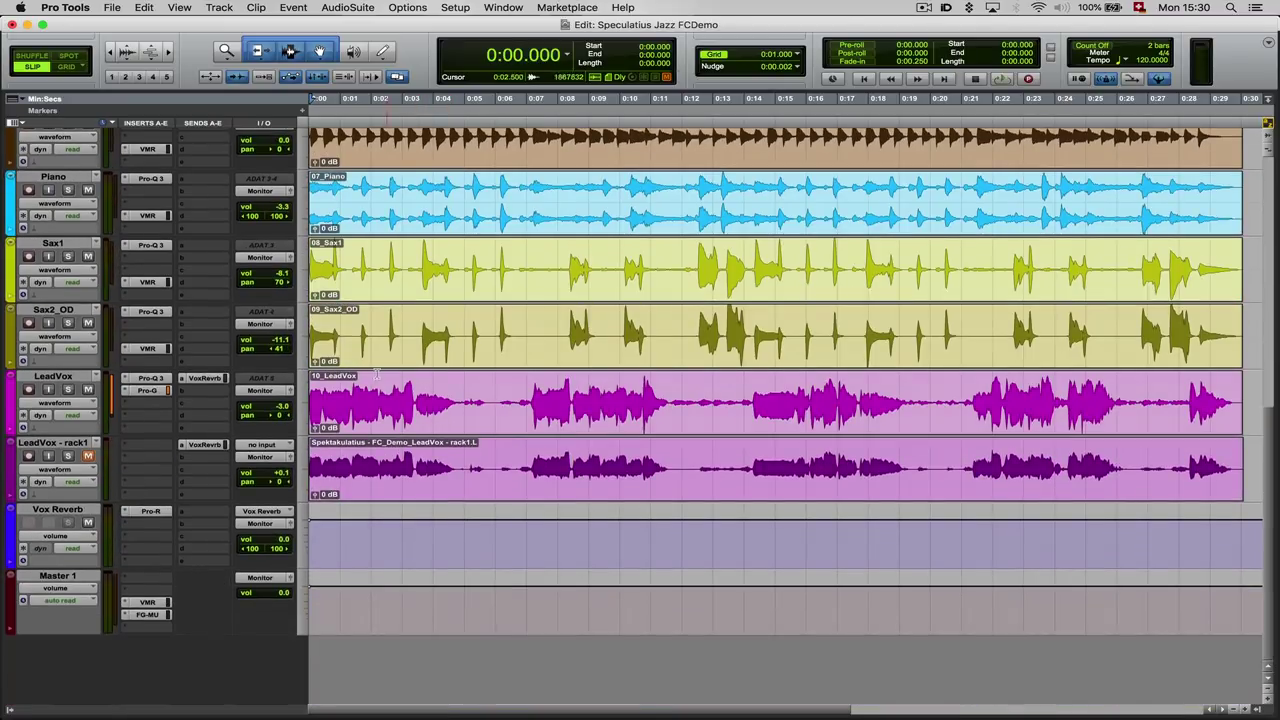
{"action": "scroll", "coordinate": [398, 476], "scroll_direction": "up", "scroll_amount": 10}
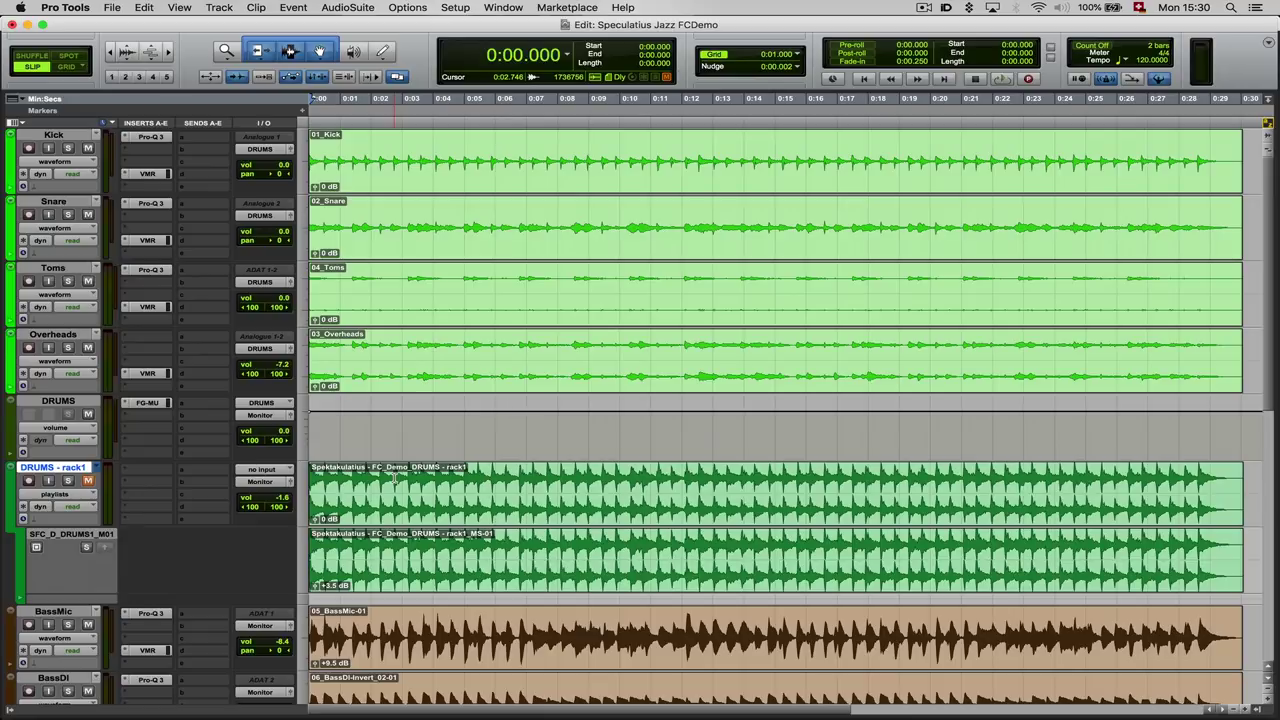
{"action": "key", "text": "space"}
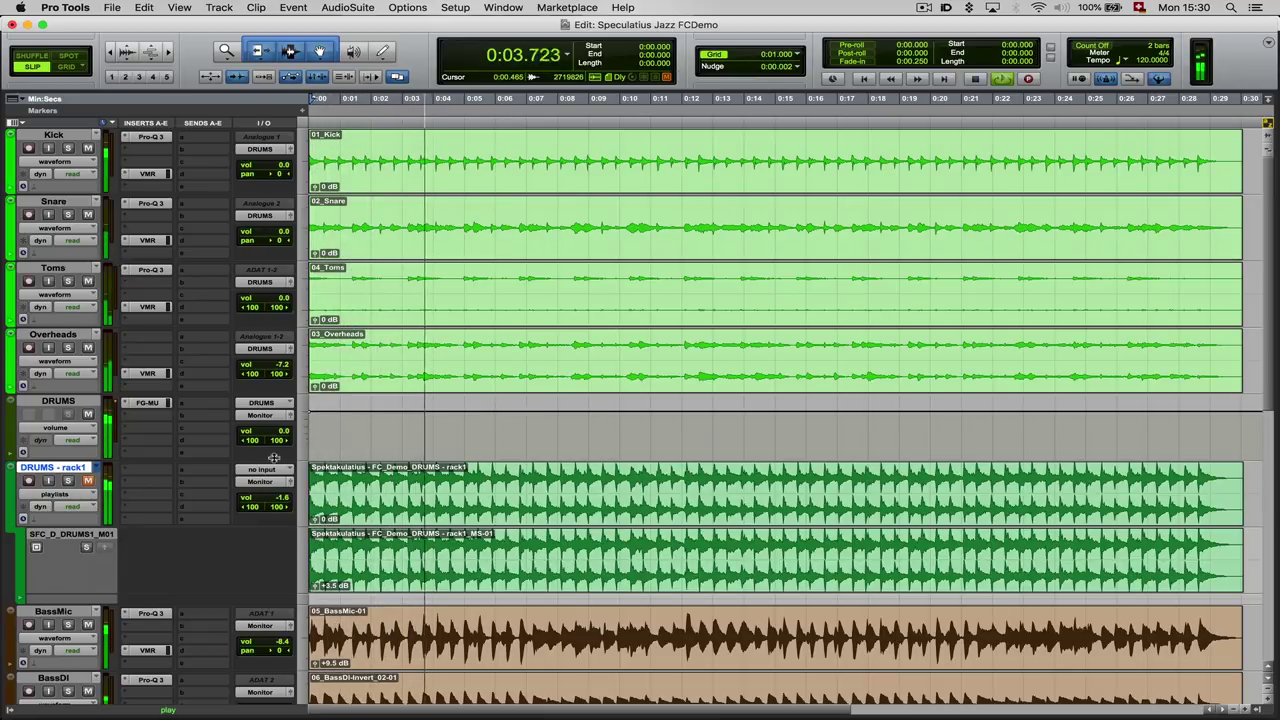
{"action": "left_click", "coordinate": [88, 415]}
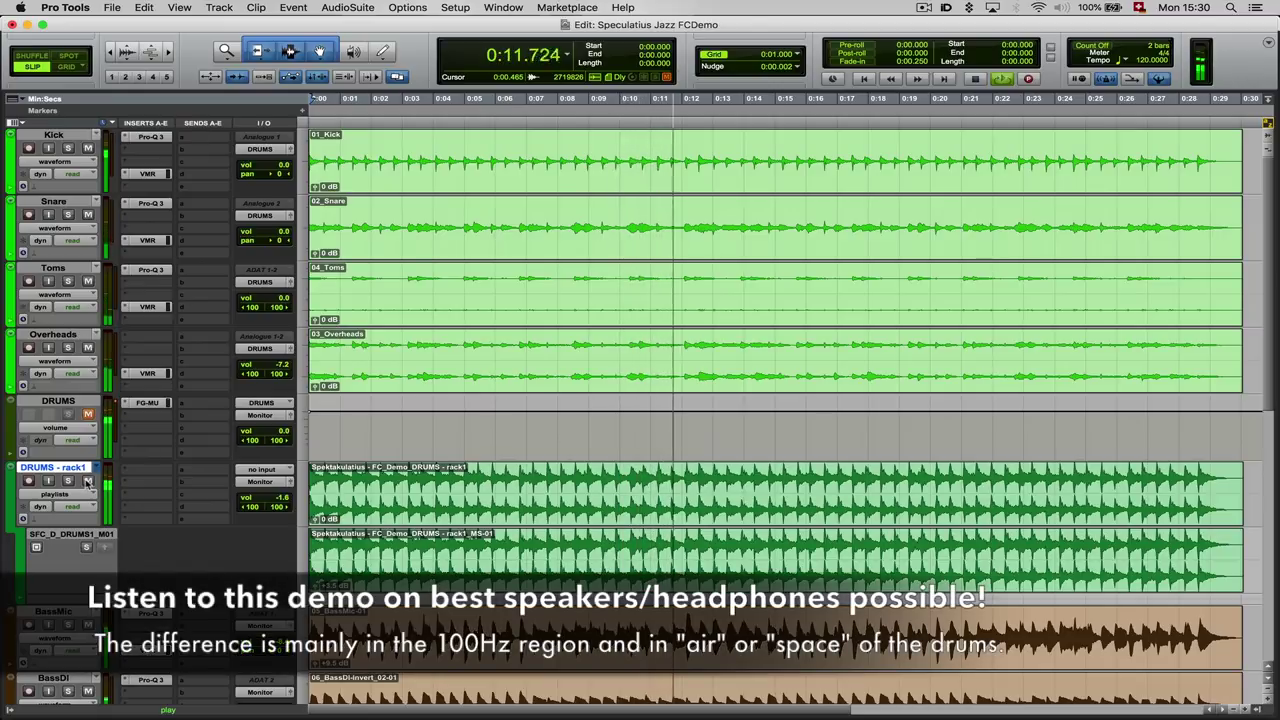
{"action": "left_click", "coordinate": [88, 481]}
{"action": "left_click", "coordinate": [88, 414]}
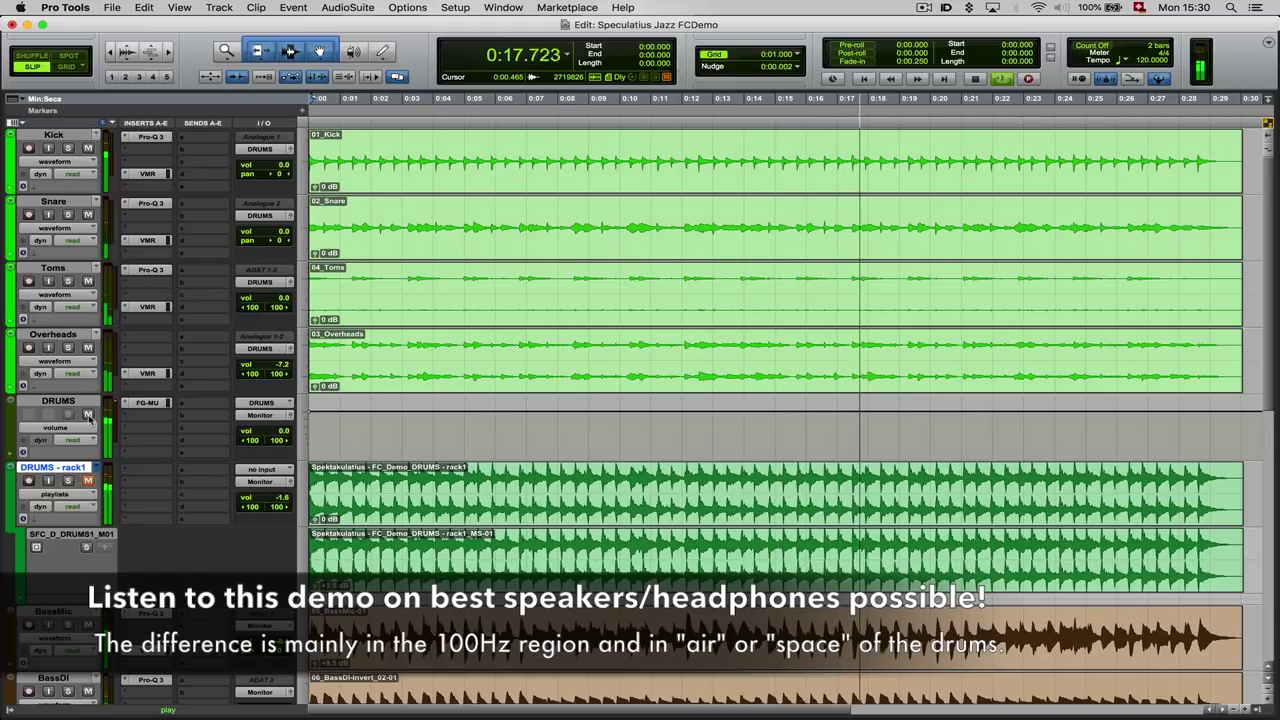
{"action": "left_click", "coordinate": [88, 414]}
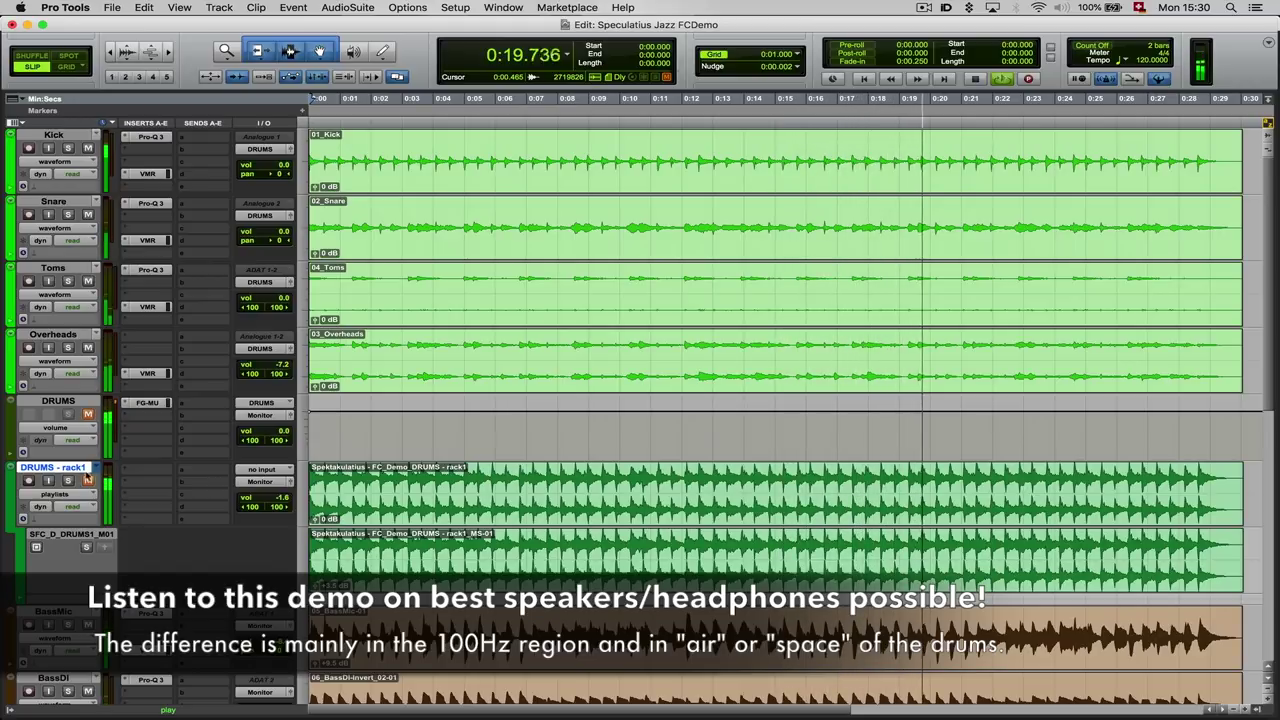
{"action": "left_click", "coordinate": [88, 481]}
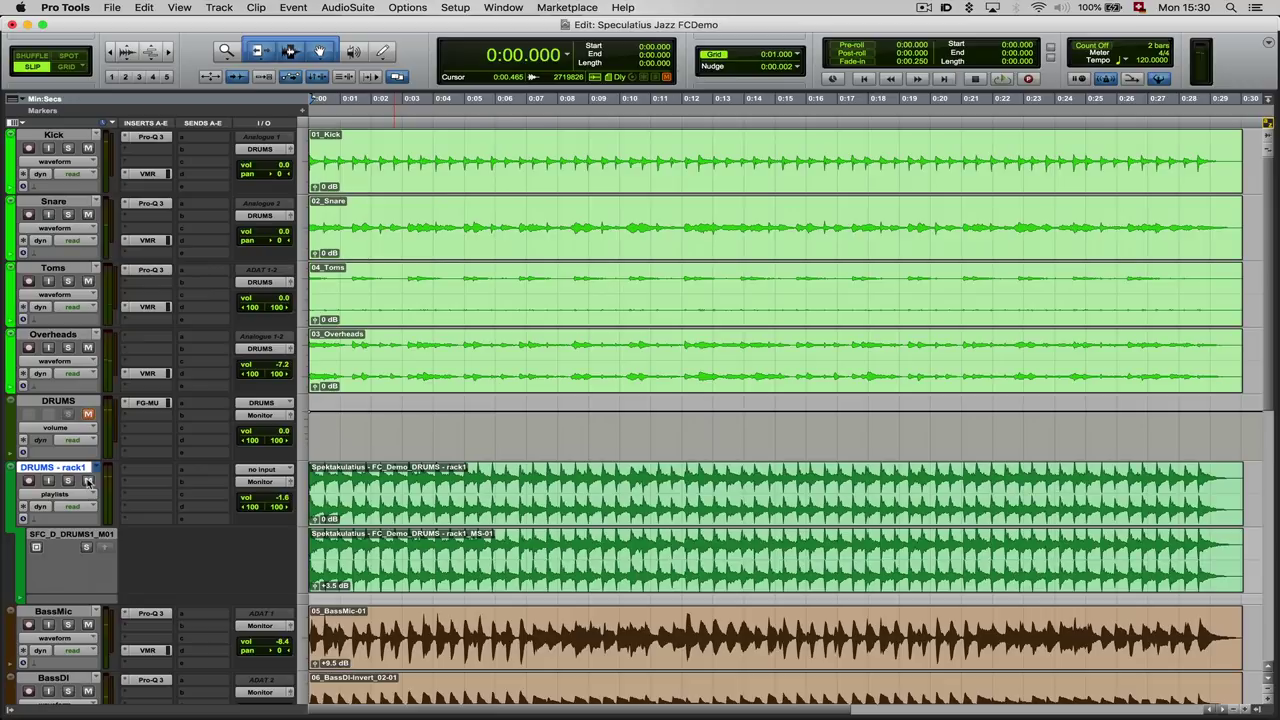
Play the mix from the start, solo the MS playlist lane under DRUMS - rack1, and stop playback after listening
{"action": "key", "text": "space"}
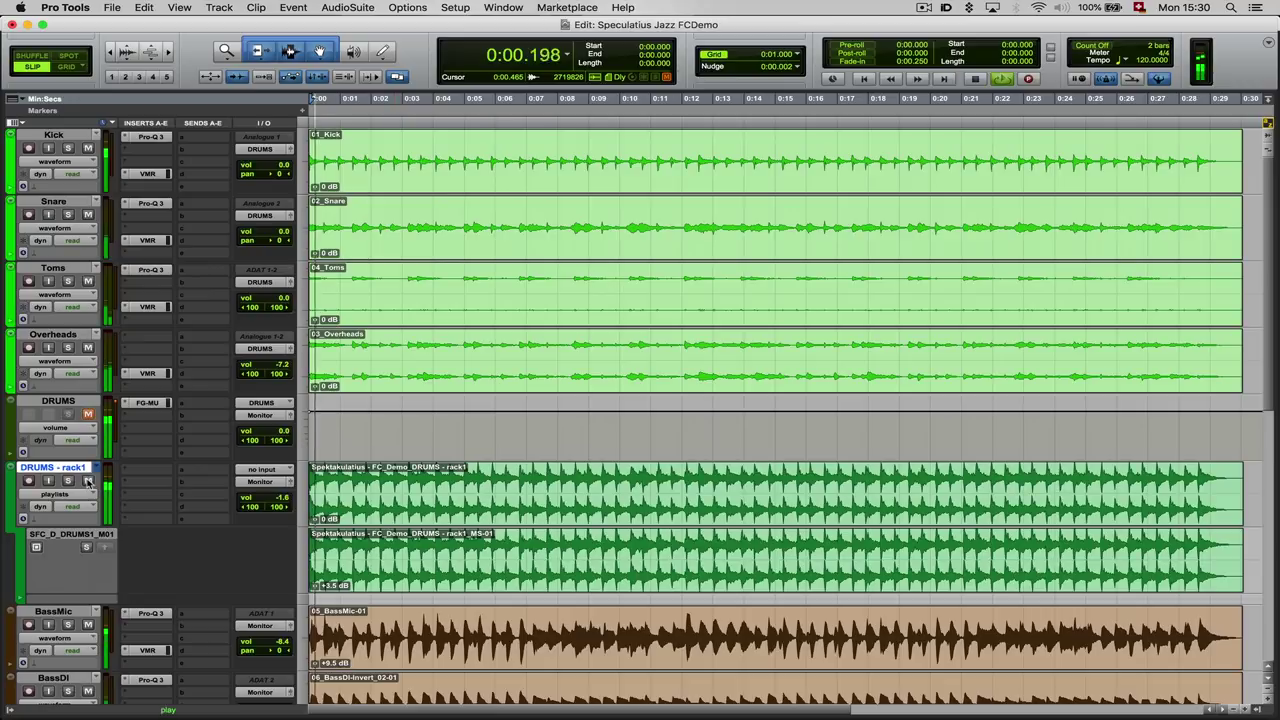
{"action": "left_click", "coordinate": [87, 548]}
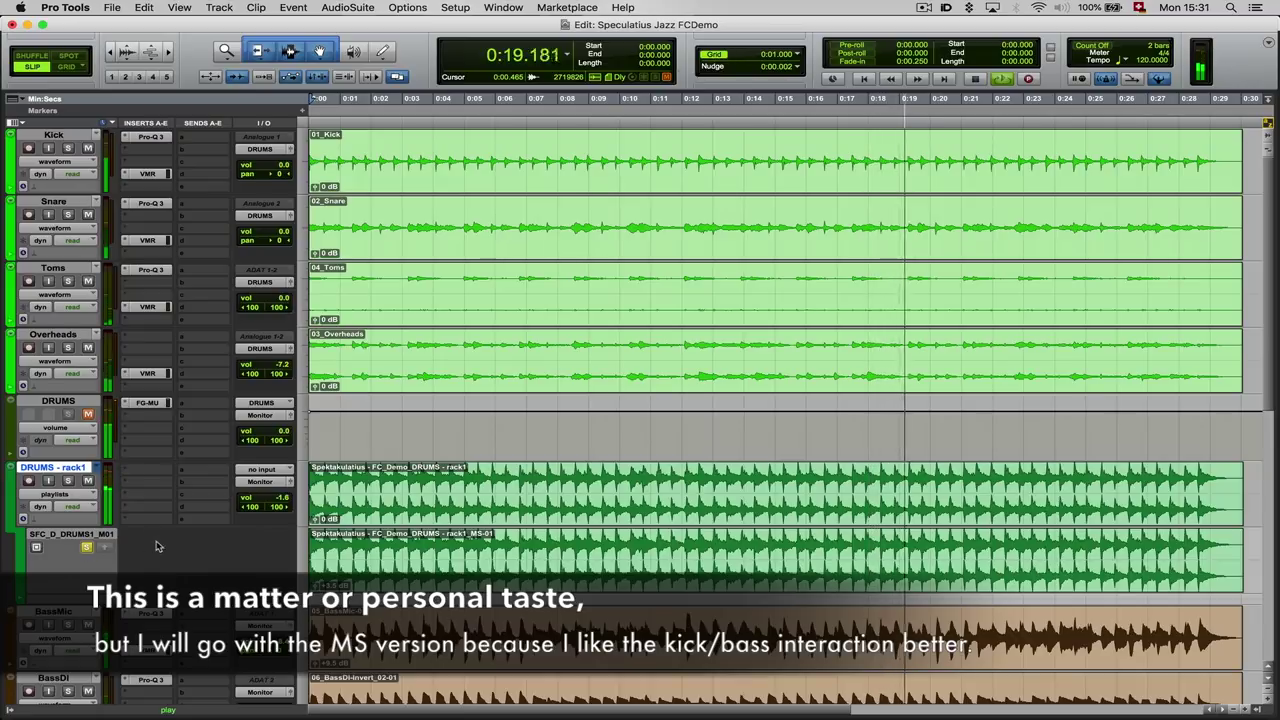
{"action": "scroll", "coordinate": [454, 552], "scroll_direction": "down", "scroll_amount": 5}
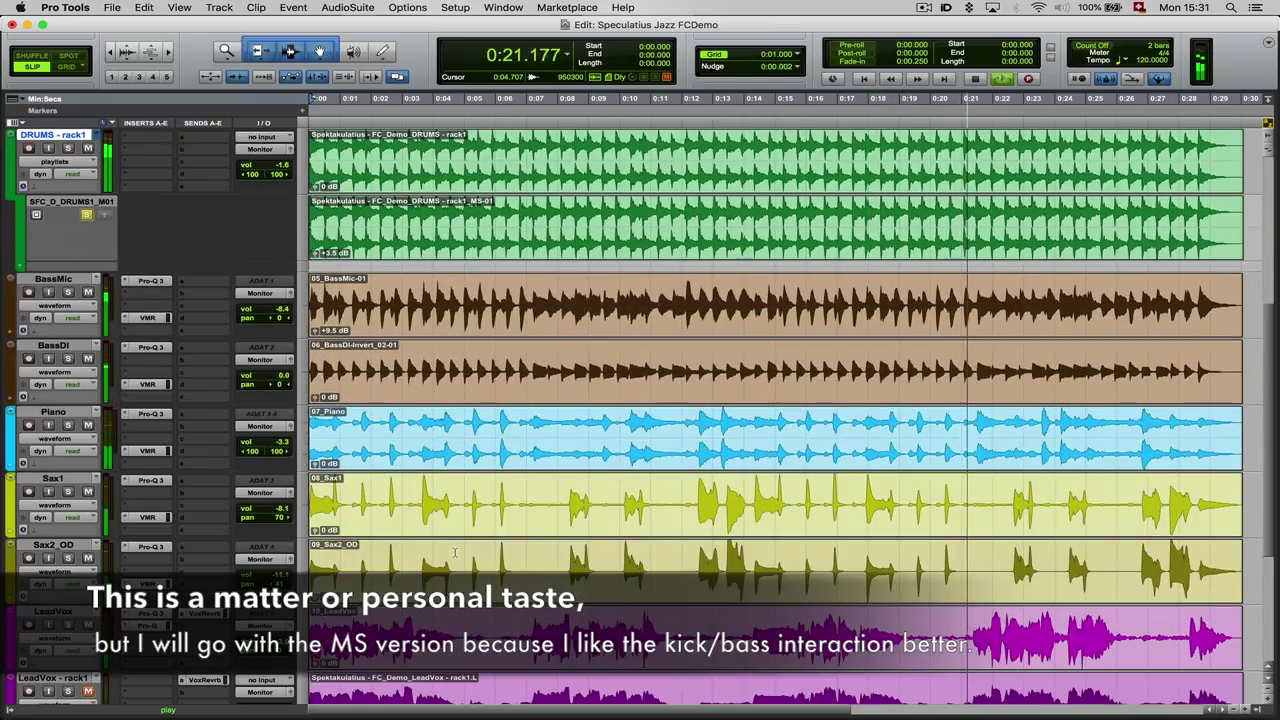
{"action": "scroll", "coordinate": [454, 552], "scroll_direction": "down", "scroll_amount": 3}
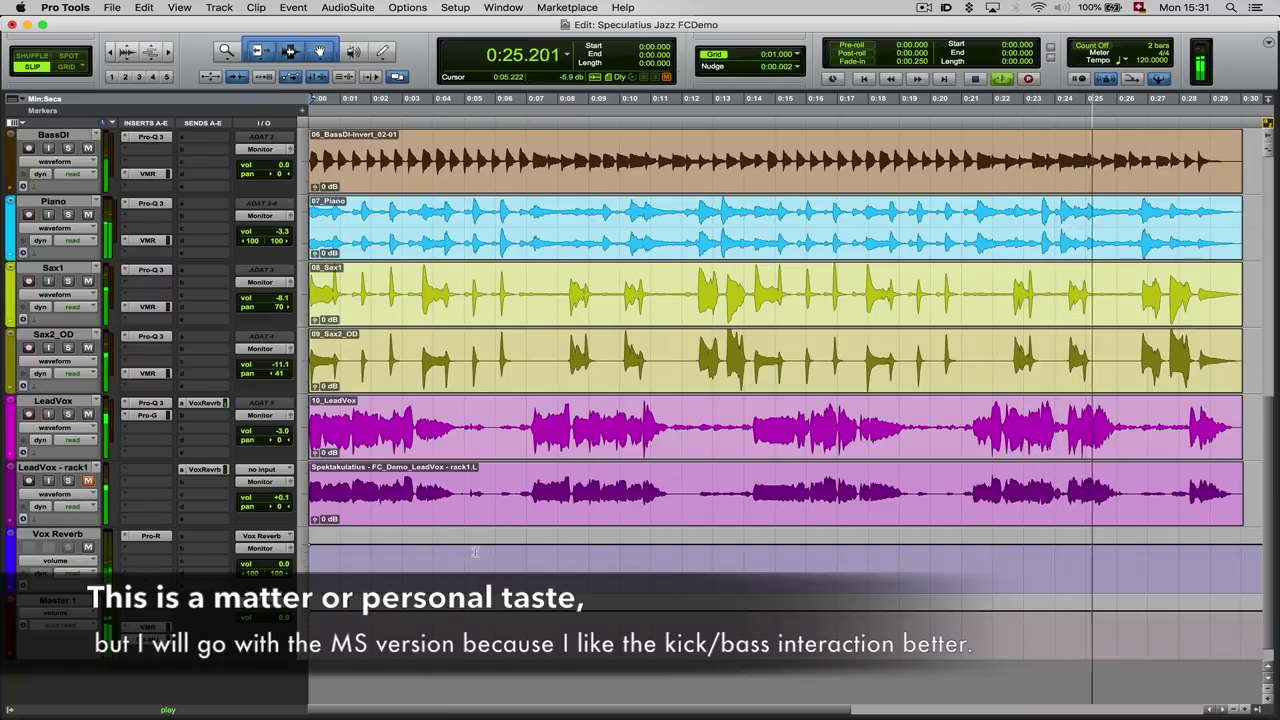
{"action": "key", "text": "space"}
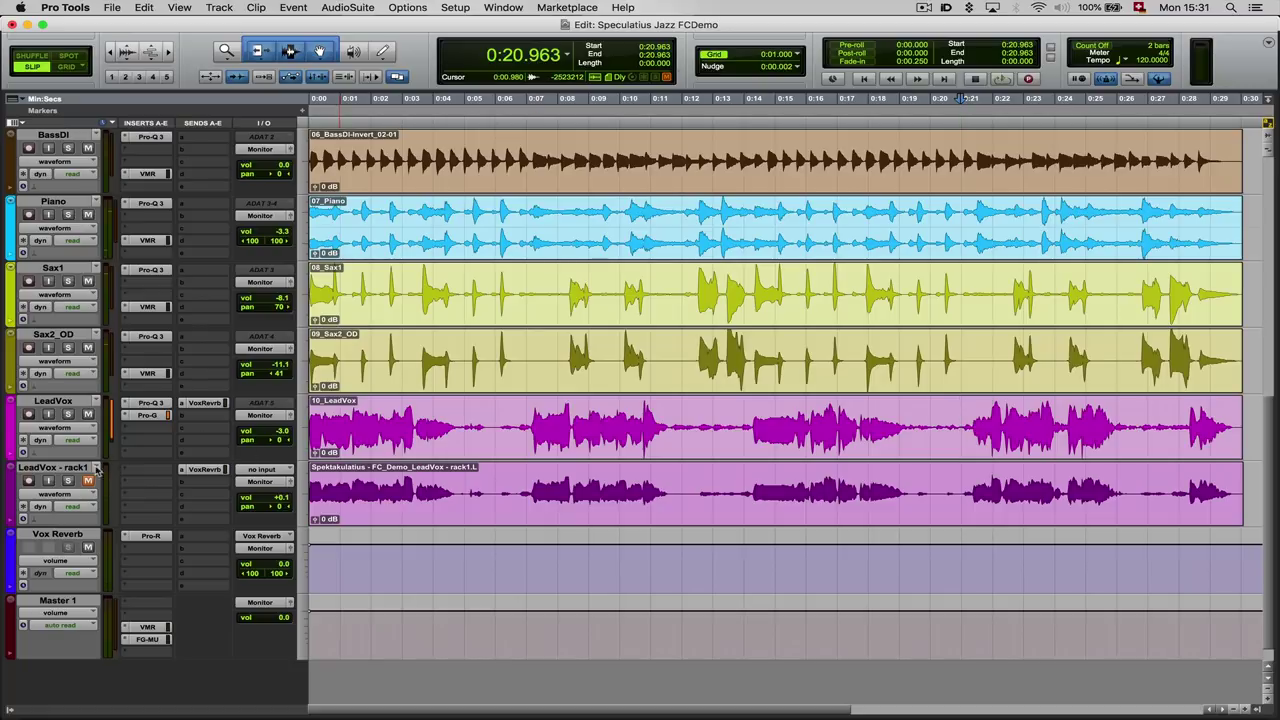
Compare LeadVox with LeadVox - rack1 from 0:20.963 by alternating their mutes between playbacks, leaving LeadVox muted and the rack version active
{"action": "key", "text": "space"}
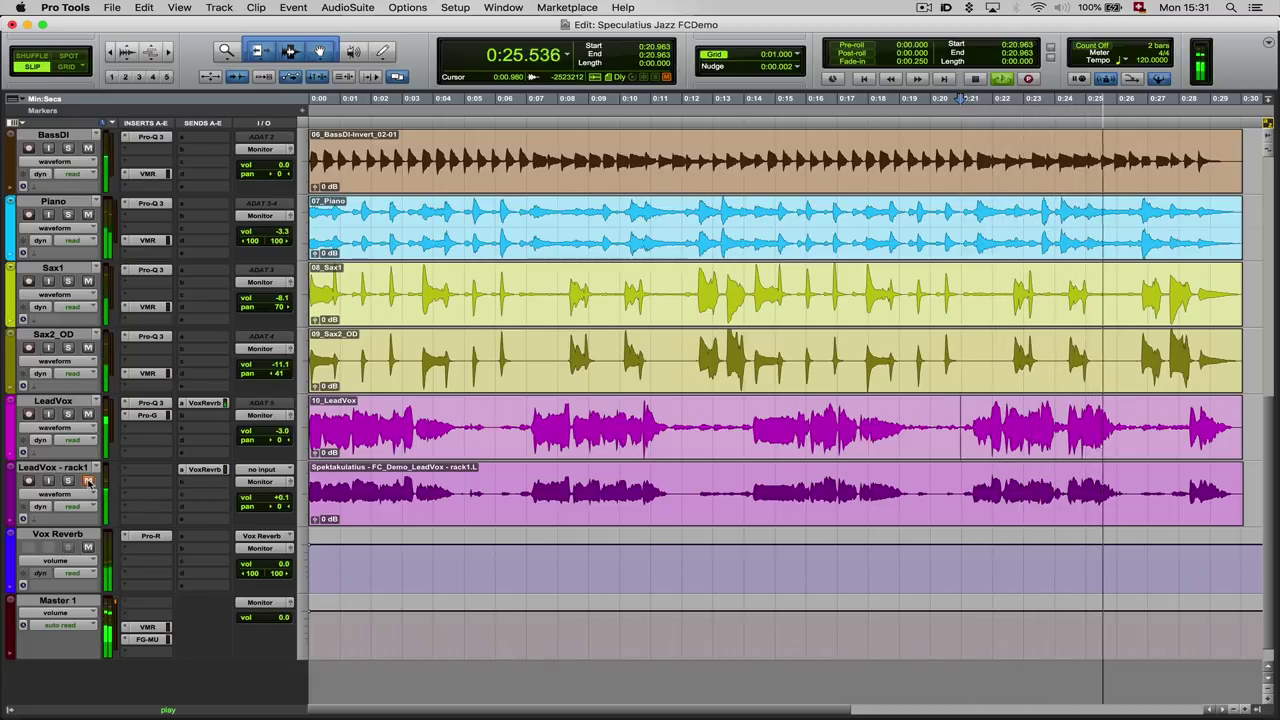
{"action": "key", "text": "space"}
{"action": "right_click", "coordinate": [89, 413]}
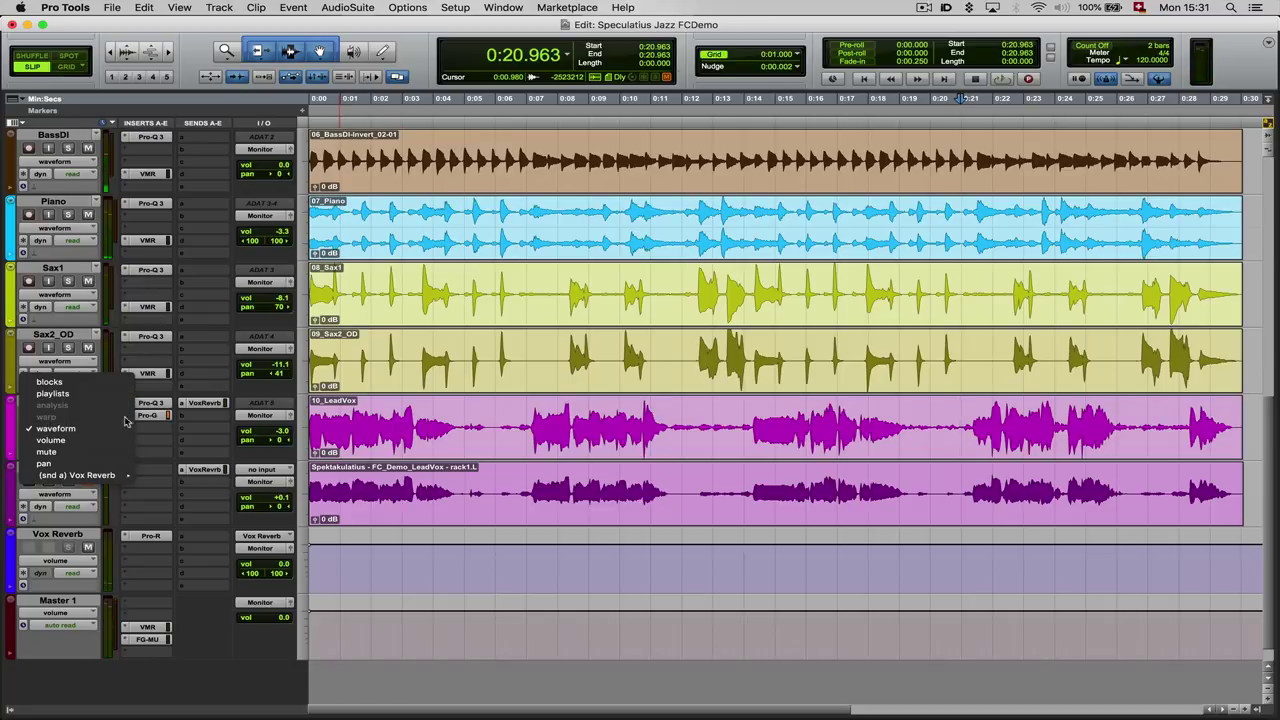
{"action": "key", "text": "Escape"}
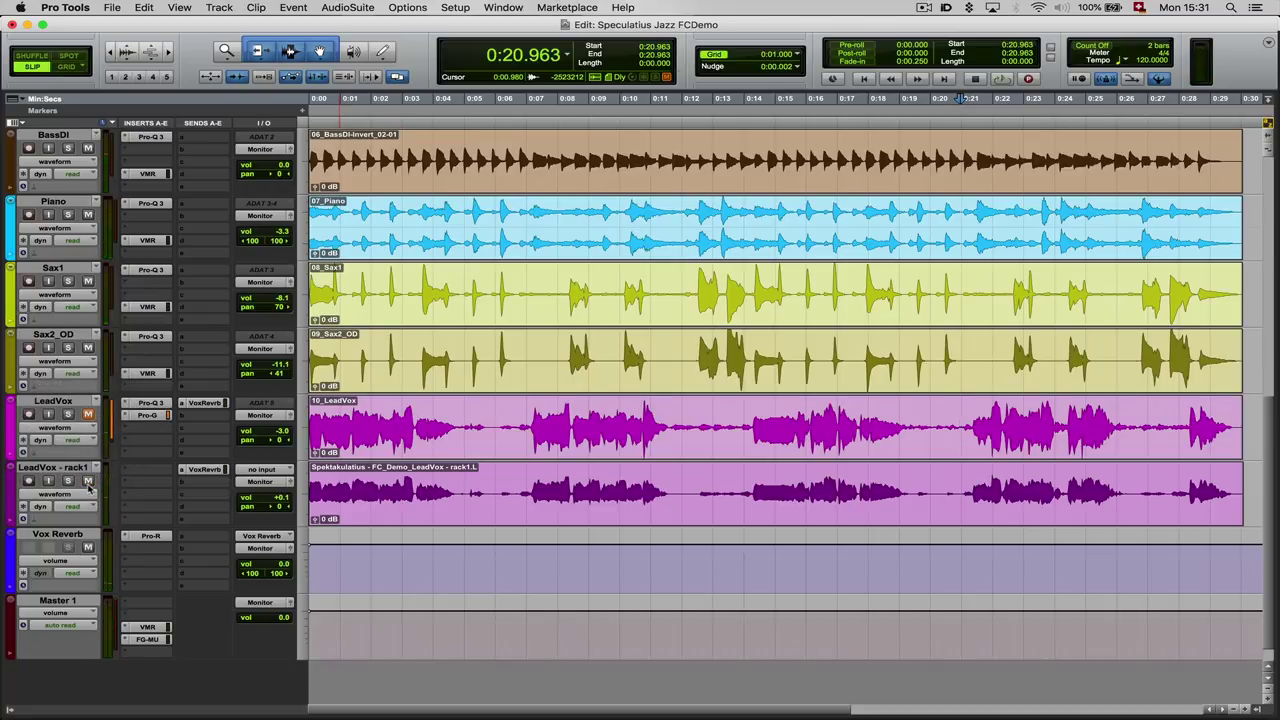
{"action": "key", "text": "space"}
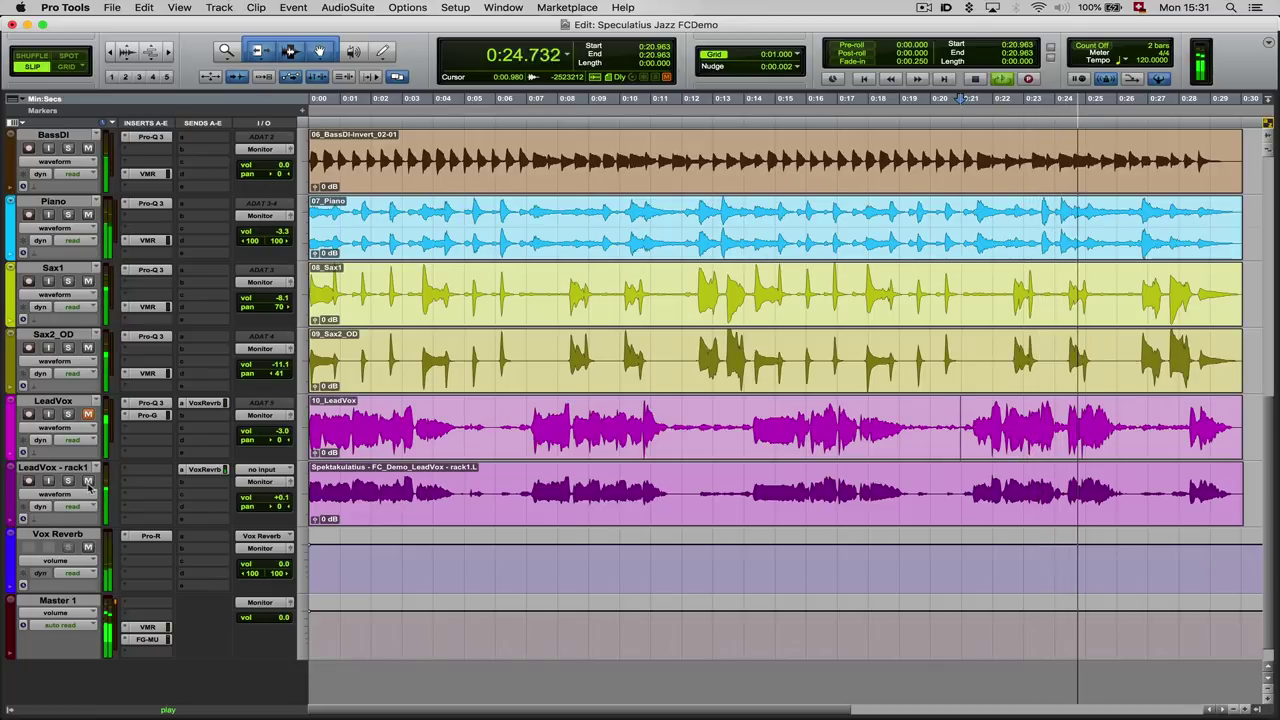
{"action": "key", "text": "space"}
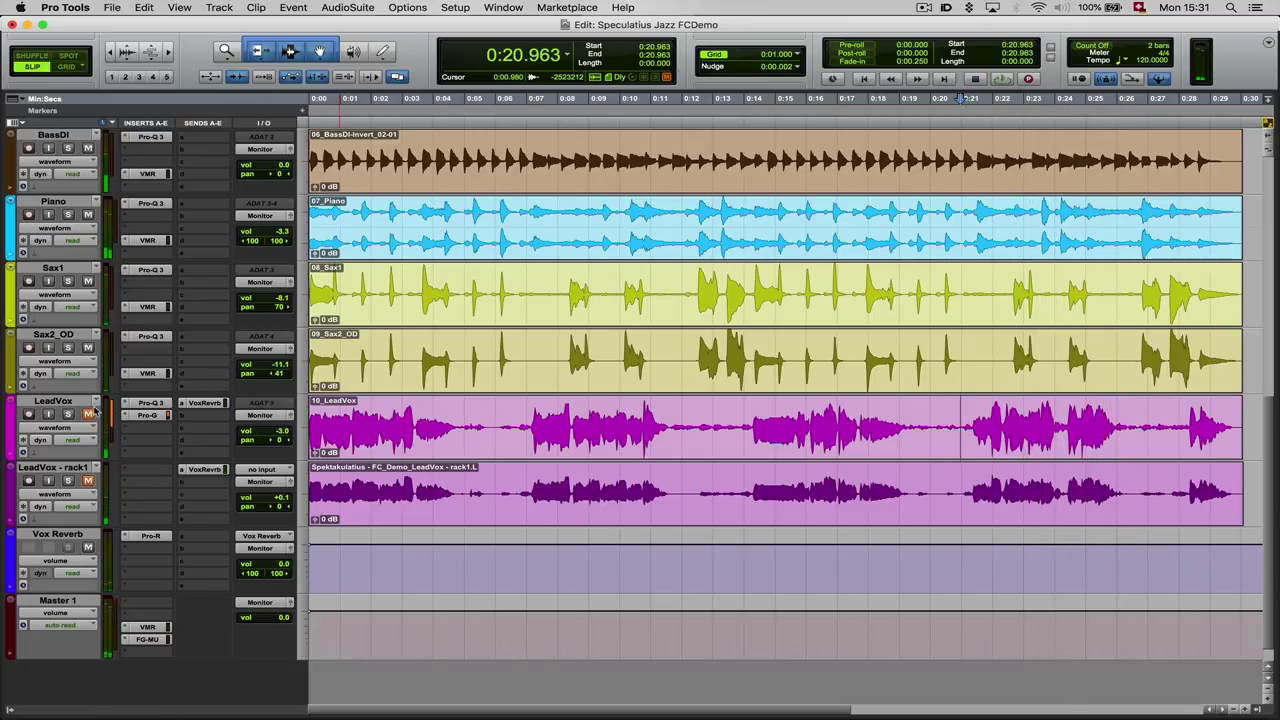
{"action": "key", "text": "space"}
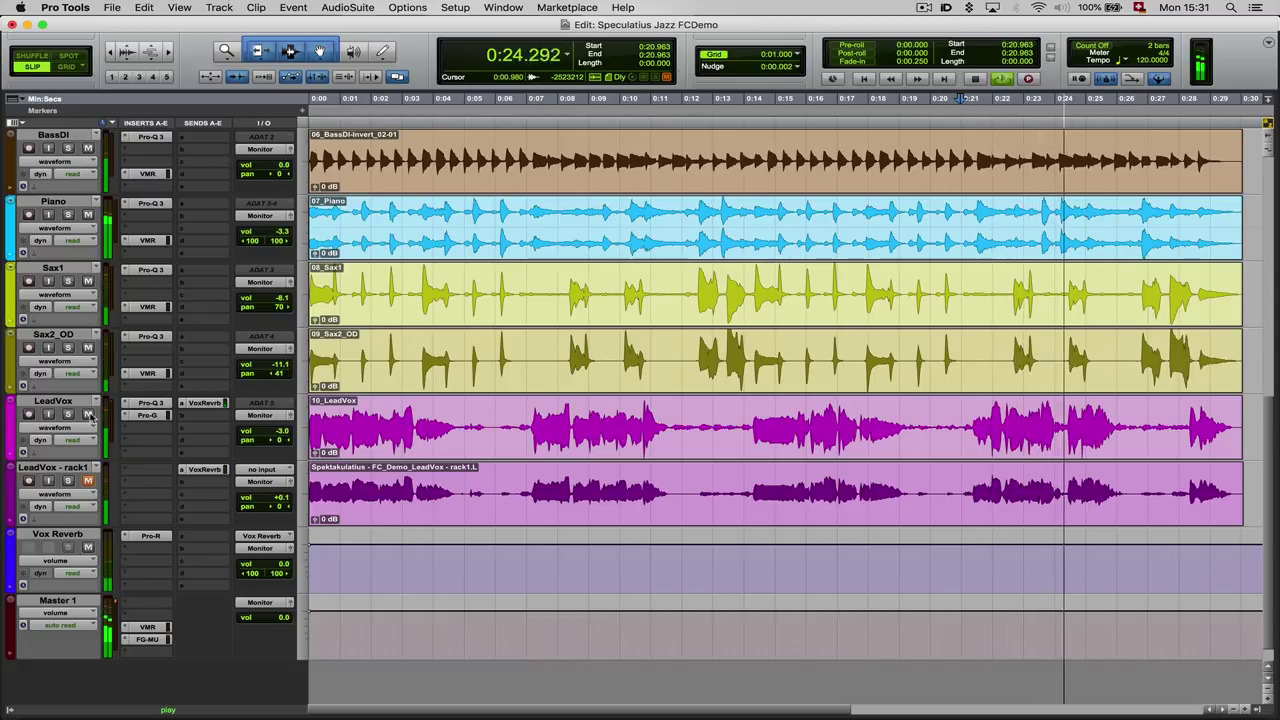
{"action": "left_click", "coordinate": [88, 414]}
{"action": "left_click", "coordinate": [88, 481]}
{"action": "key", "text": "space"}
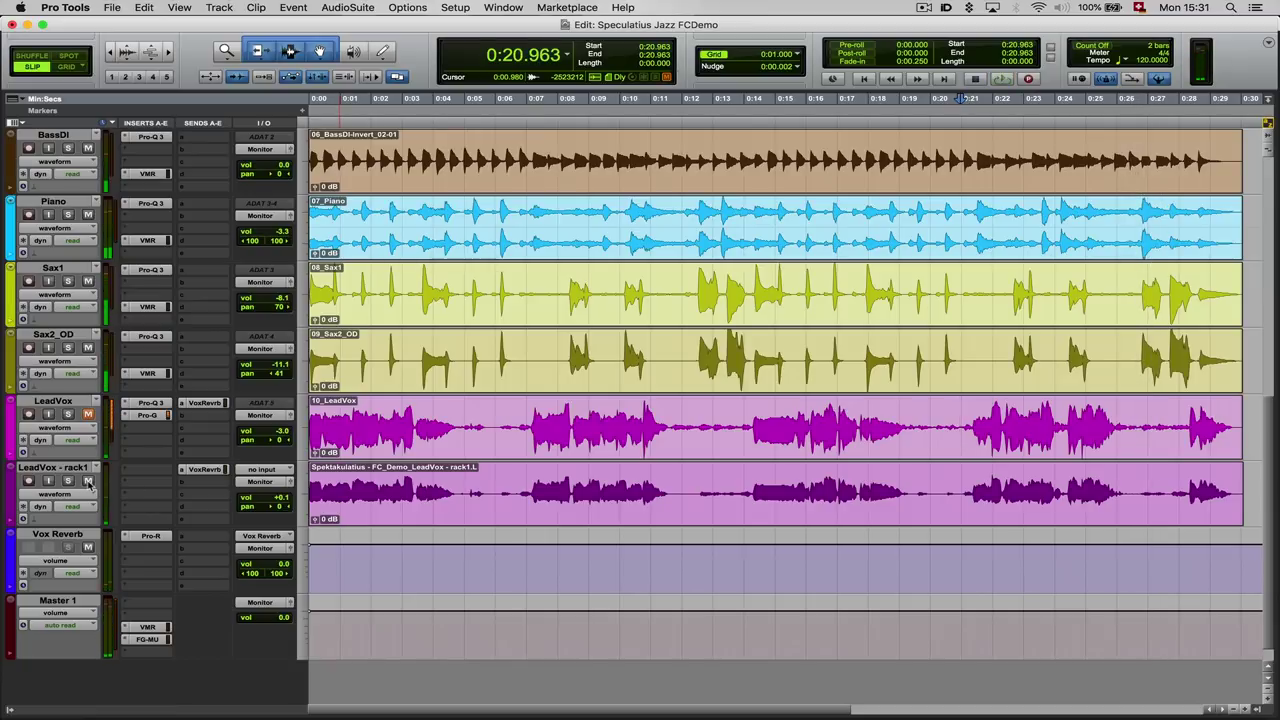
Play the mix from the start and again from 0:13.926, alternating mutes between LeadVox and LeadVox - rack1, and stop playback
{"action": "key", "text": "space"}
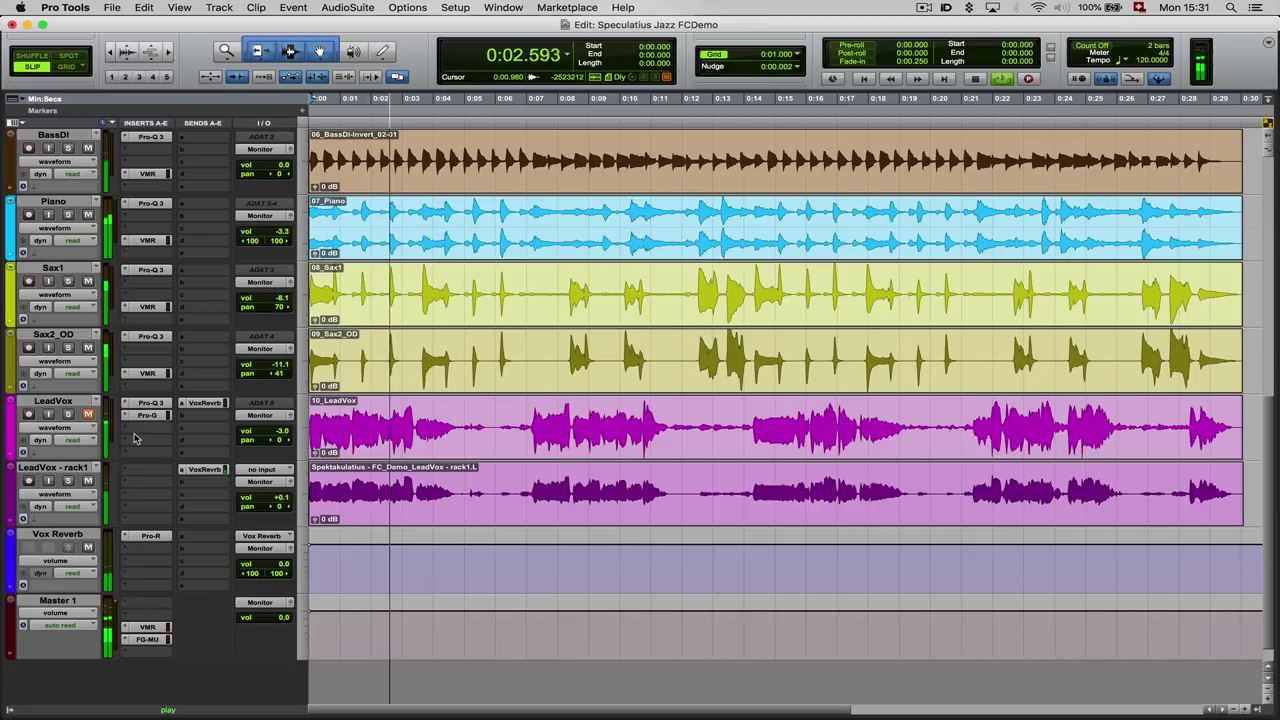
{"action": "left_click", "coordinate": [88, 481]}
{"action": "left_click", "coordinate": [88, 414]}
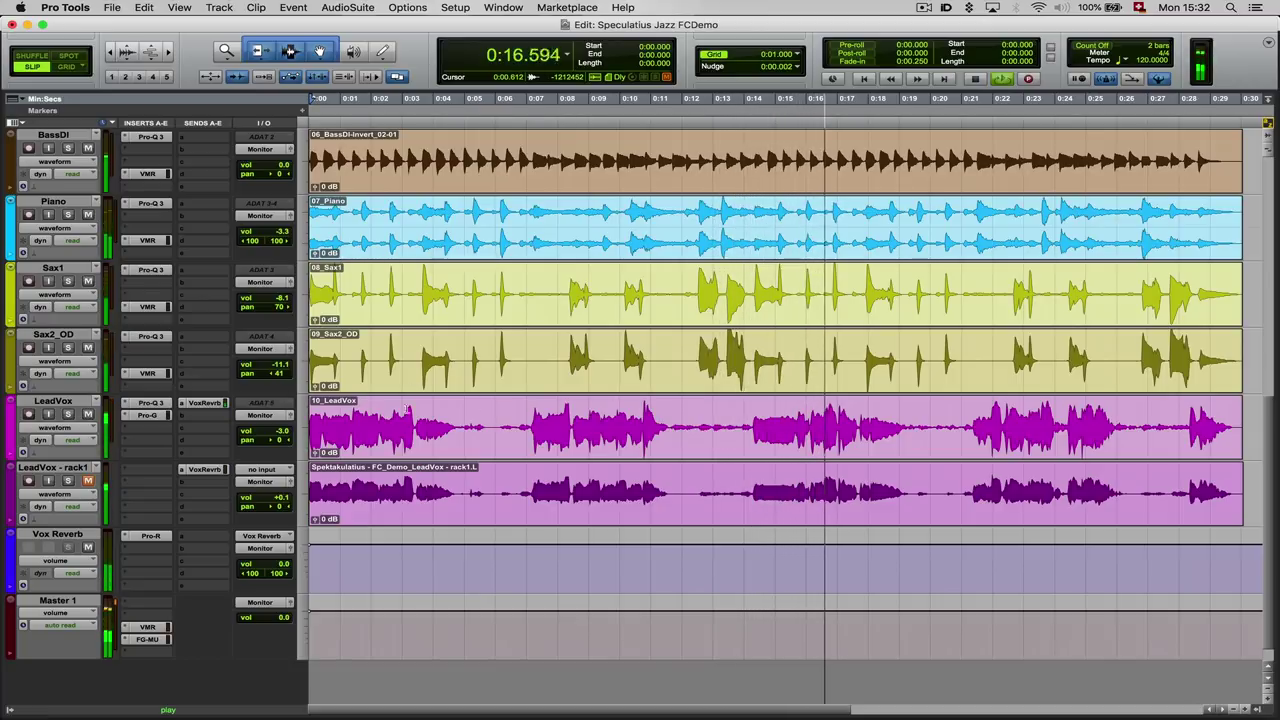
{"action": "left_click", "coordinate": [741, 424]}
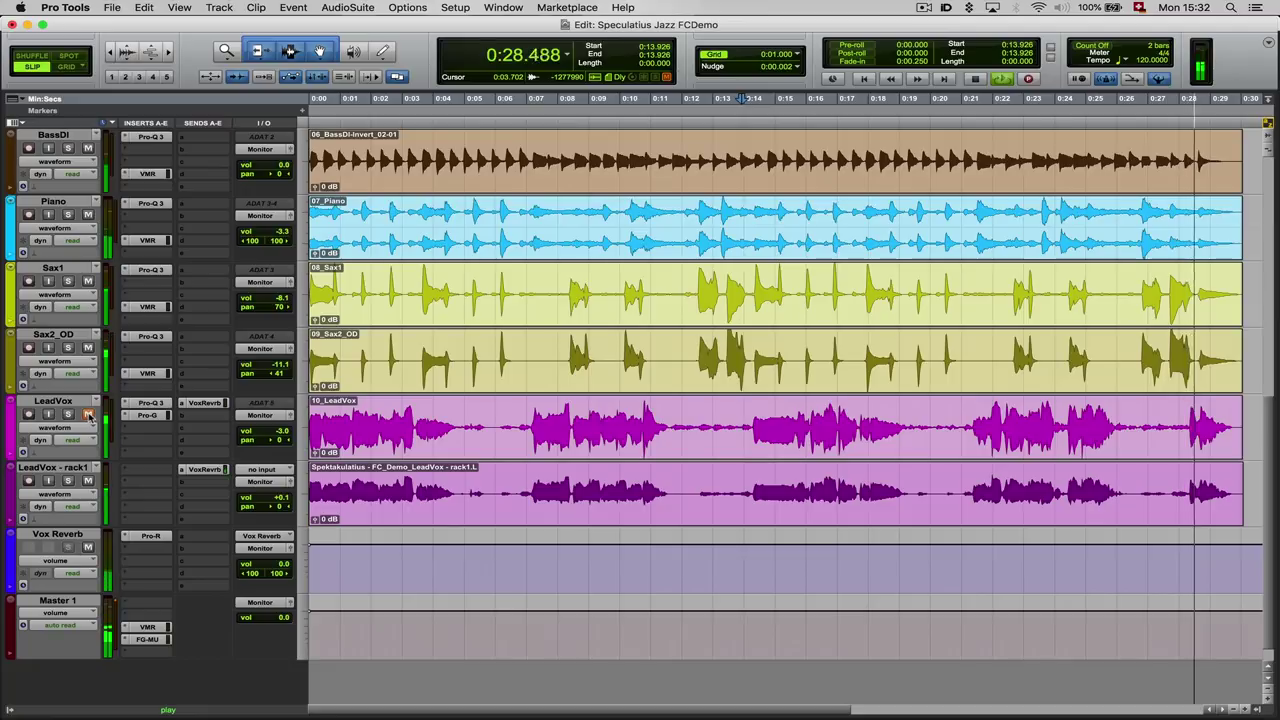
{"action": "key", "text": "space"}
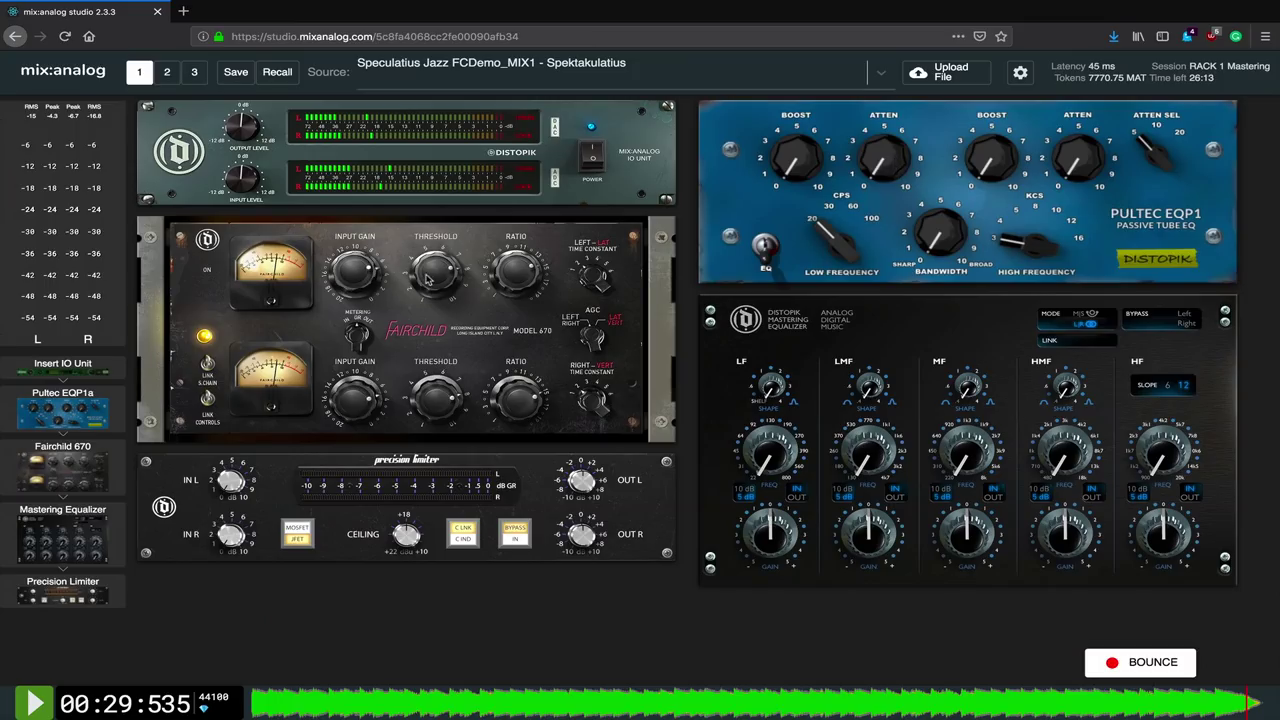
Play Speculatius Jazz FCDemo_MIX1 in mix:analog and adjust the Fairchild 670's upper-channel input gain, ratio and time constant
{"action": "left_click_drag", "start_coordinate": [503, 279], "coordinate": [506, 281]}
{"action": "left_click_drag", "start_coordinate": [592, 281], "coordinate": [596, 279]}
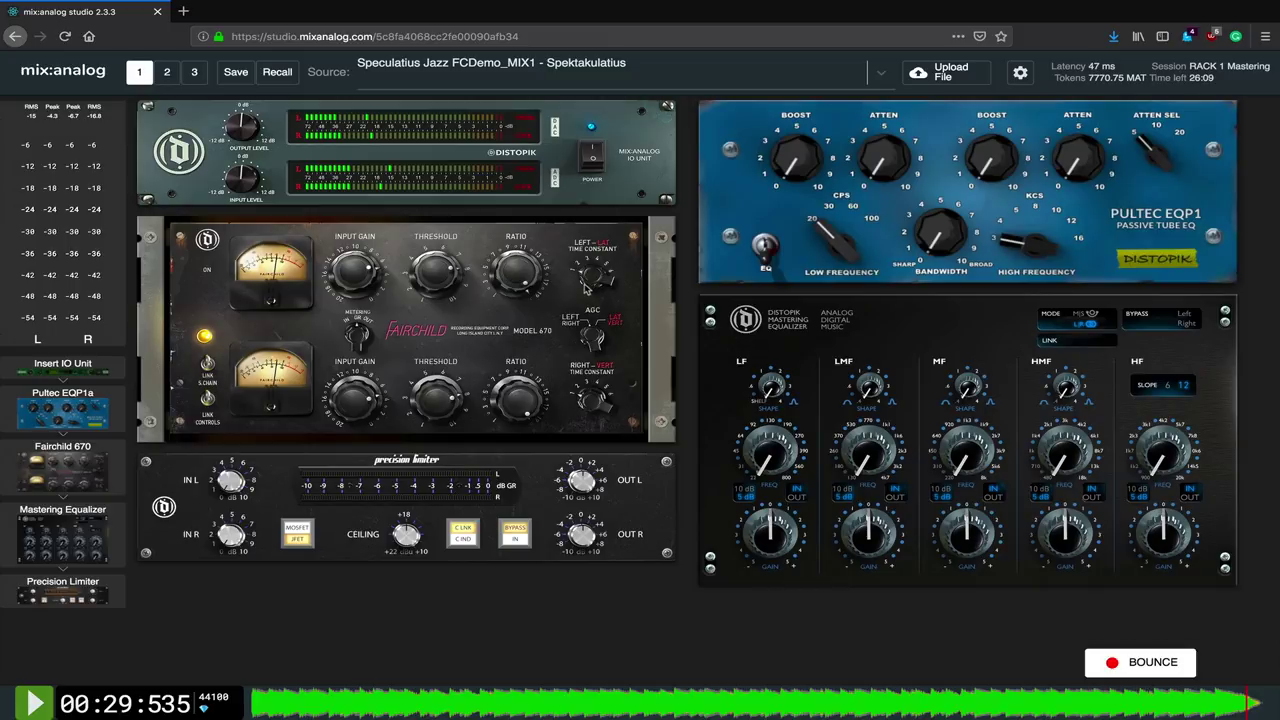
{"action": "left_click", "coordinate": [33, 703]}
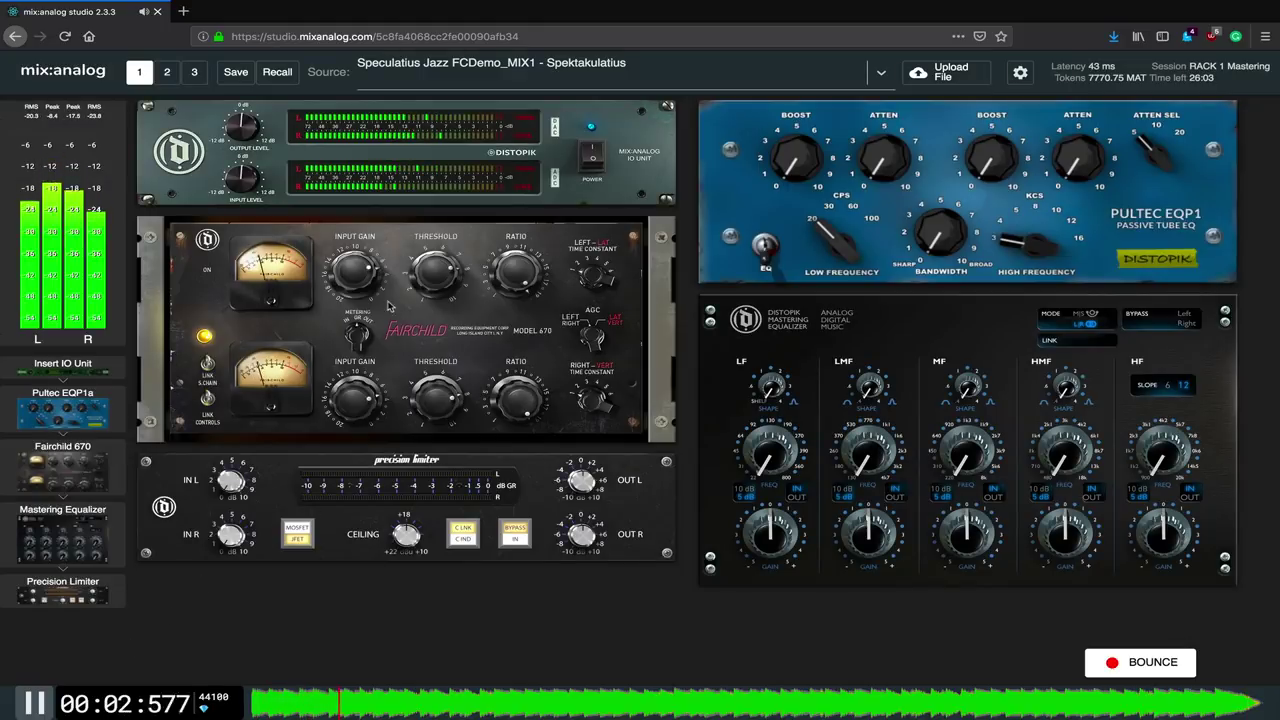
{"action": "left_click_drag", "start_coordinate": [365, 287], "coordinate": [367, 308]}
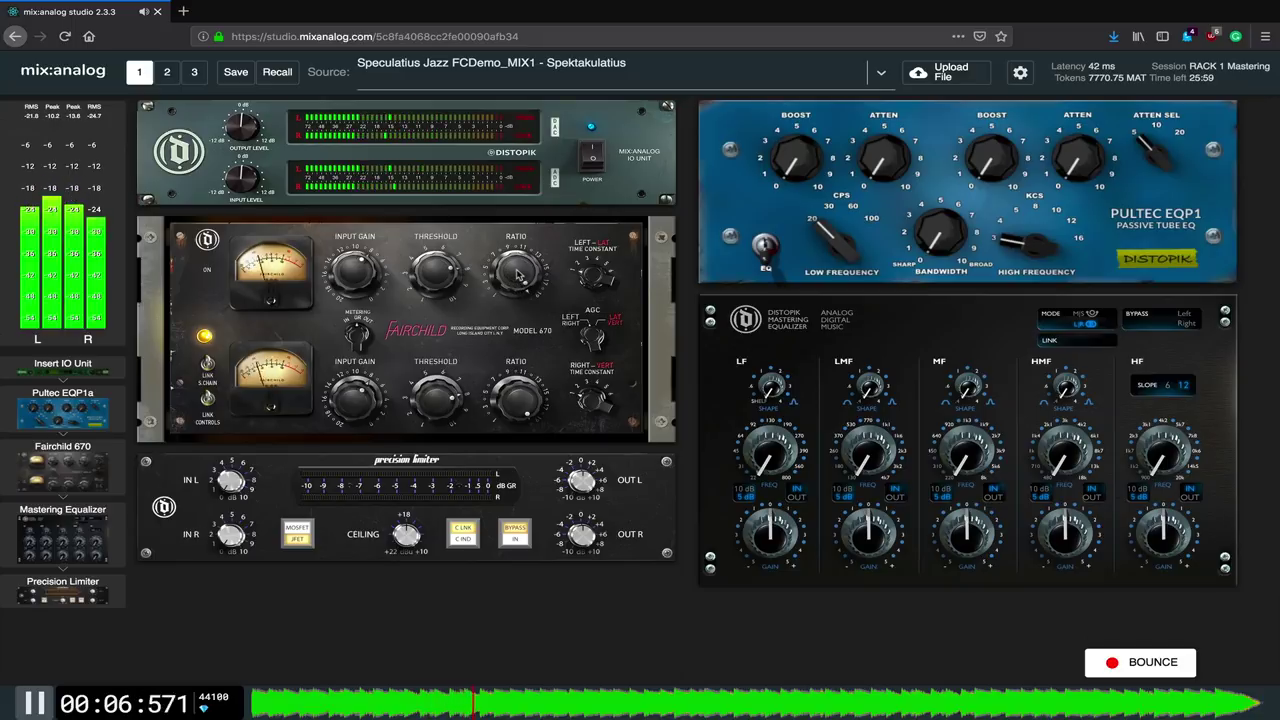
{"action": "left_click_drag", "start_coordinate": [520, 278], "coordinate": [516, 328]}
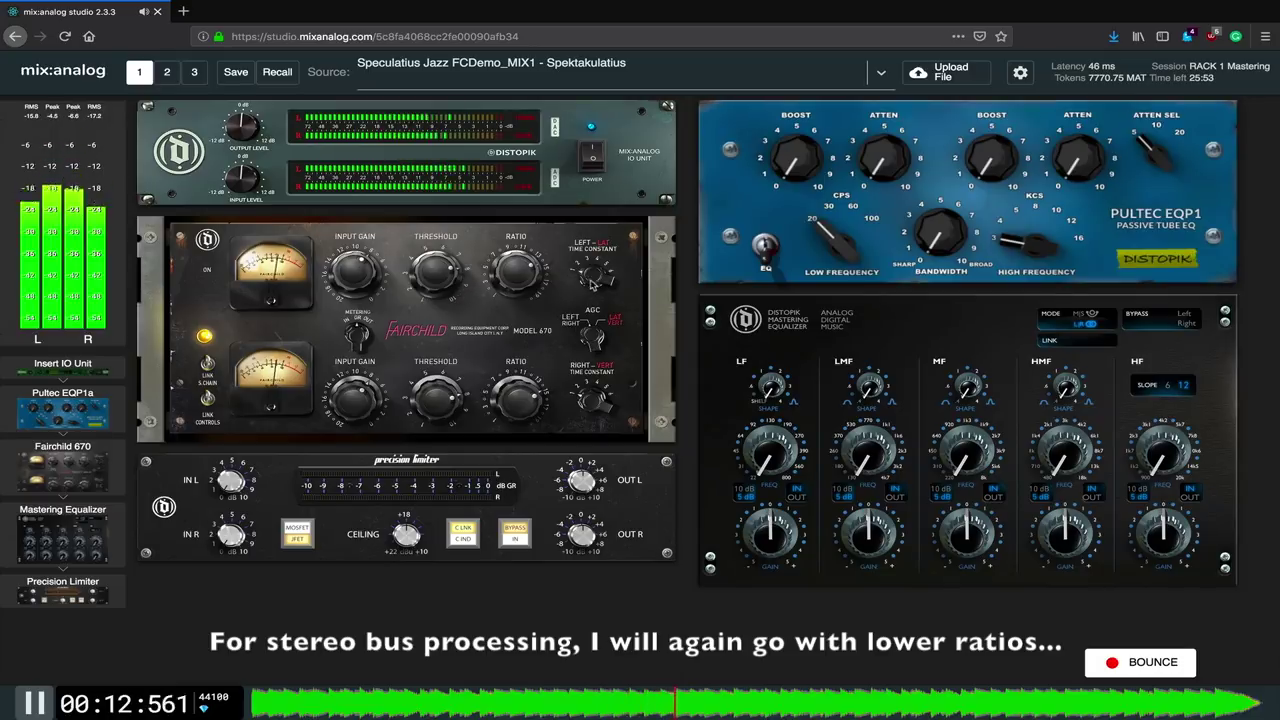
{"action": "left_click_drag", "start_coordinate": [592, 284], "coordinate": [590, 276]}
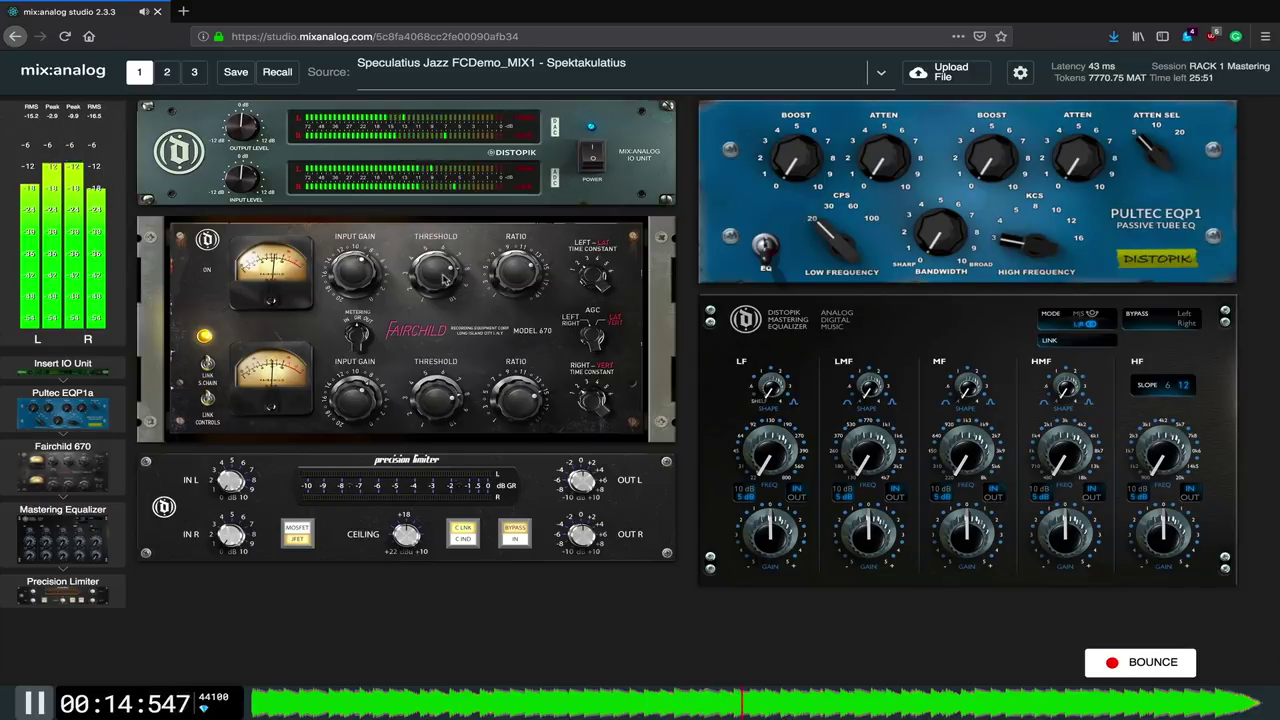
Fine-tune the Fairchild 670's upper-channel threshold against its input gain during playback until the mix barely moves the meter needle
{"action": "left_click_drag", "start_coordinate": [440, 285], "coordinate": [441, 293]}
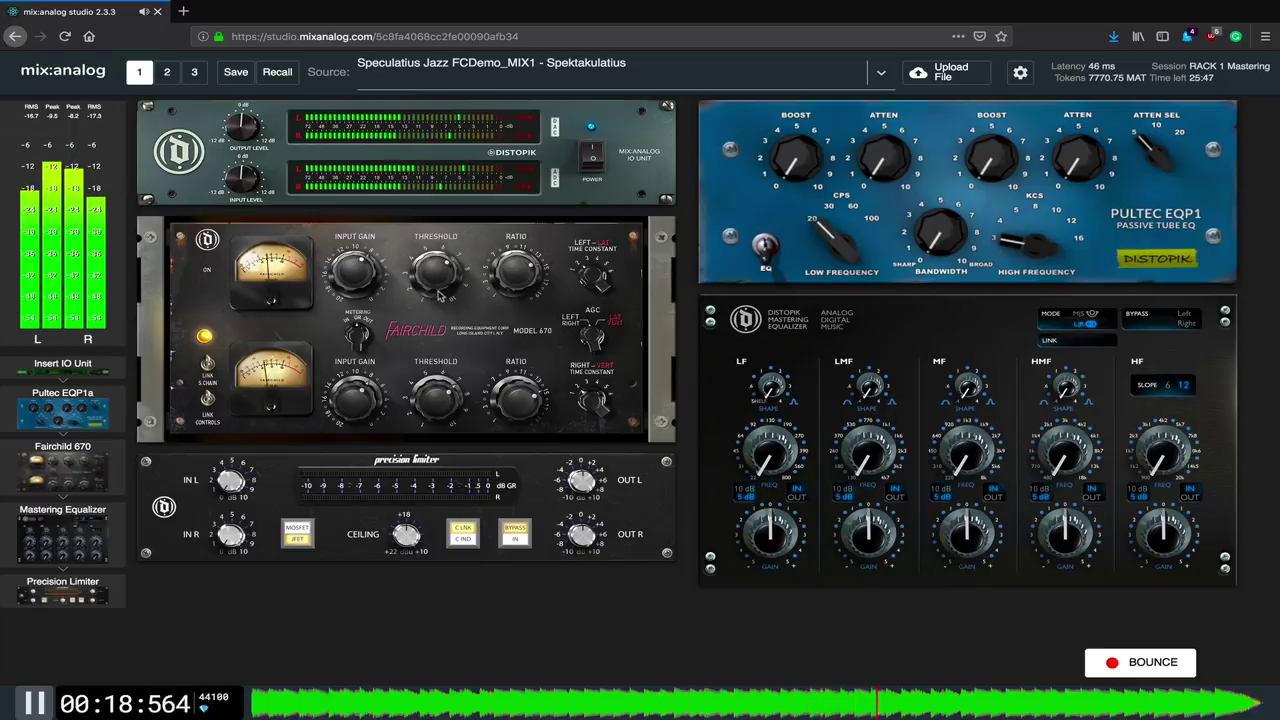
{"action": "left_click_drag", "start_coordinate": [438, 292], "coordinate": [437, 285]}
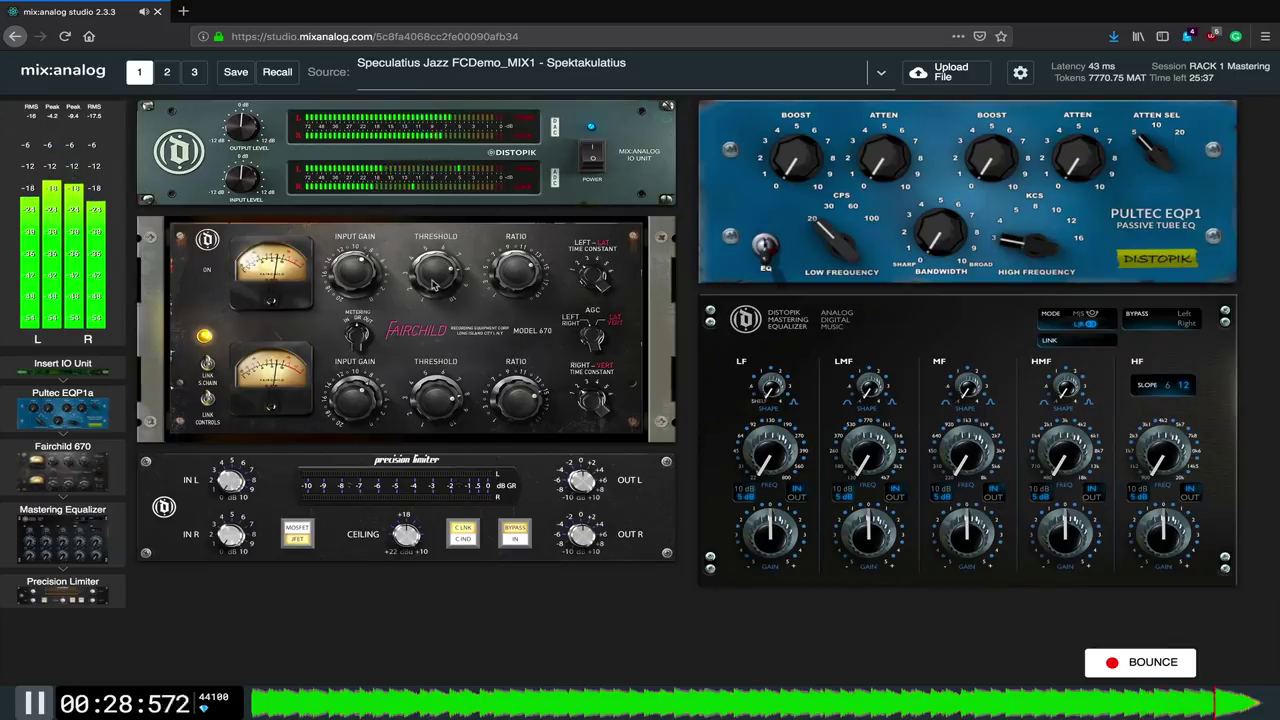
{"action": "key", "text": "space"}
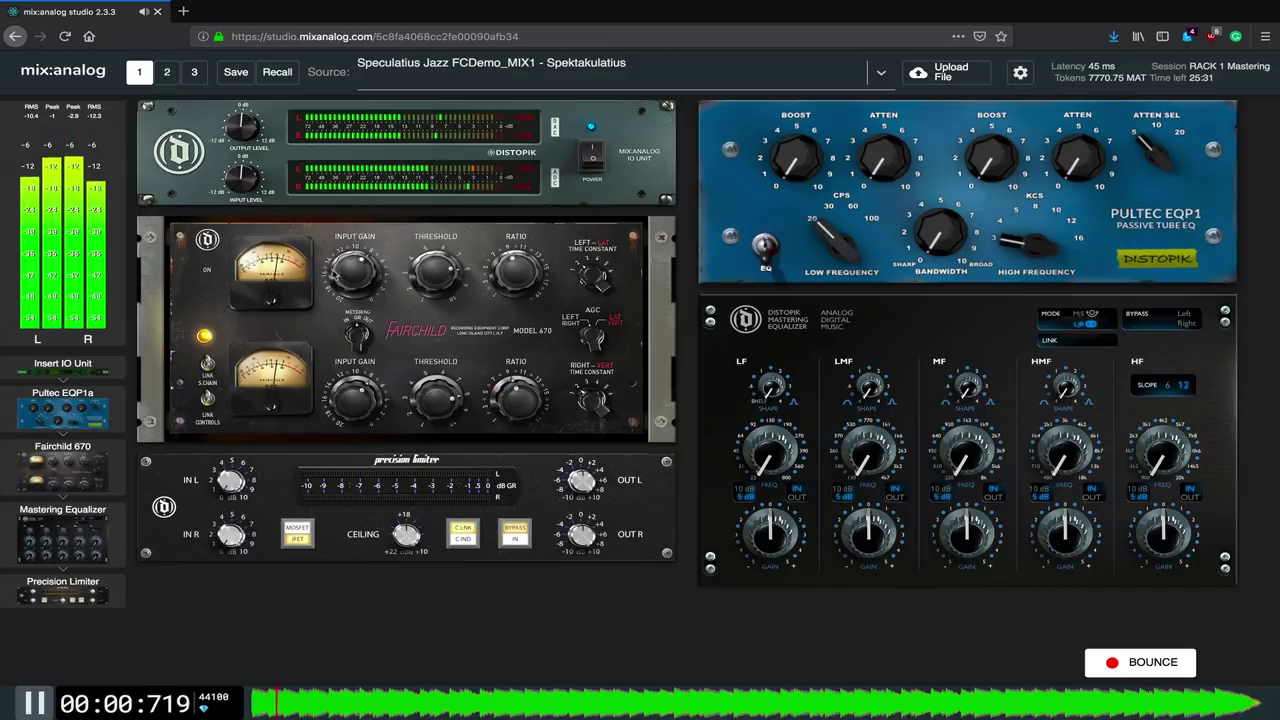
{"action": "left_click_drag", "start_coordinate": [432, 272], "coordinate": [425, 290]}
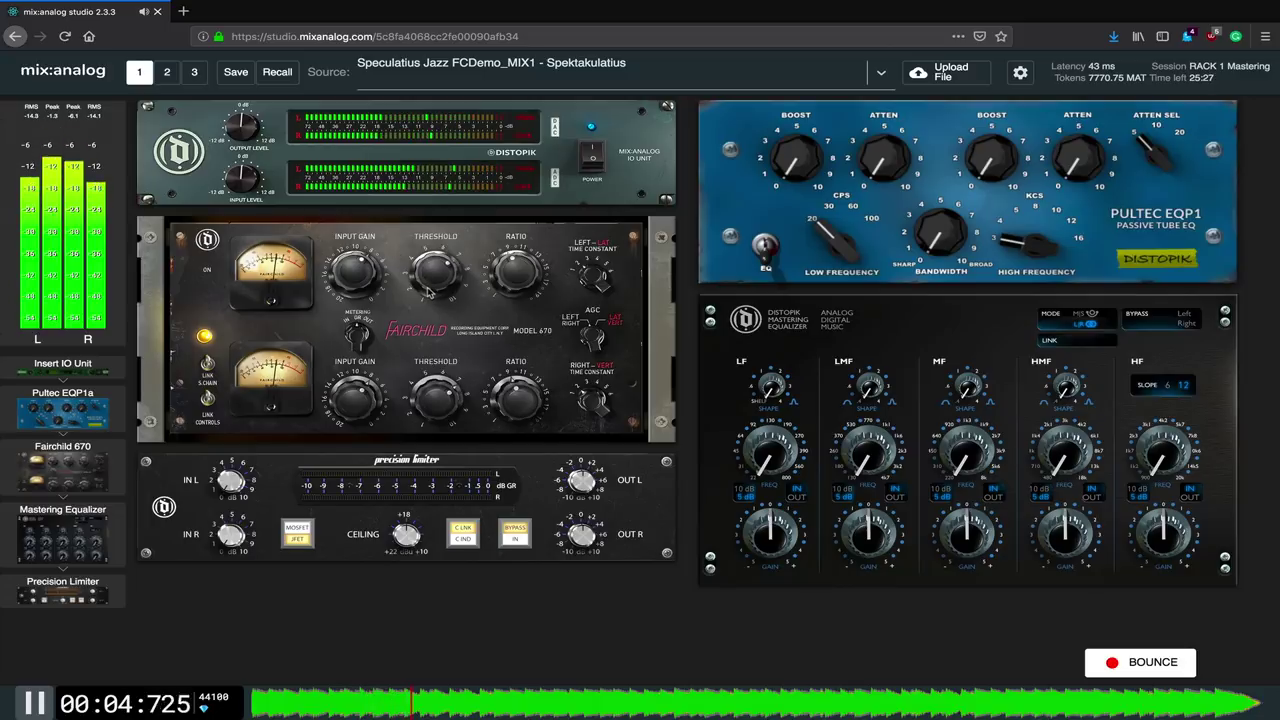
{"action": "left_click_drag", "start_coordinate": [352, 287], "coordinate": [425, 298]}
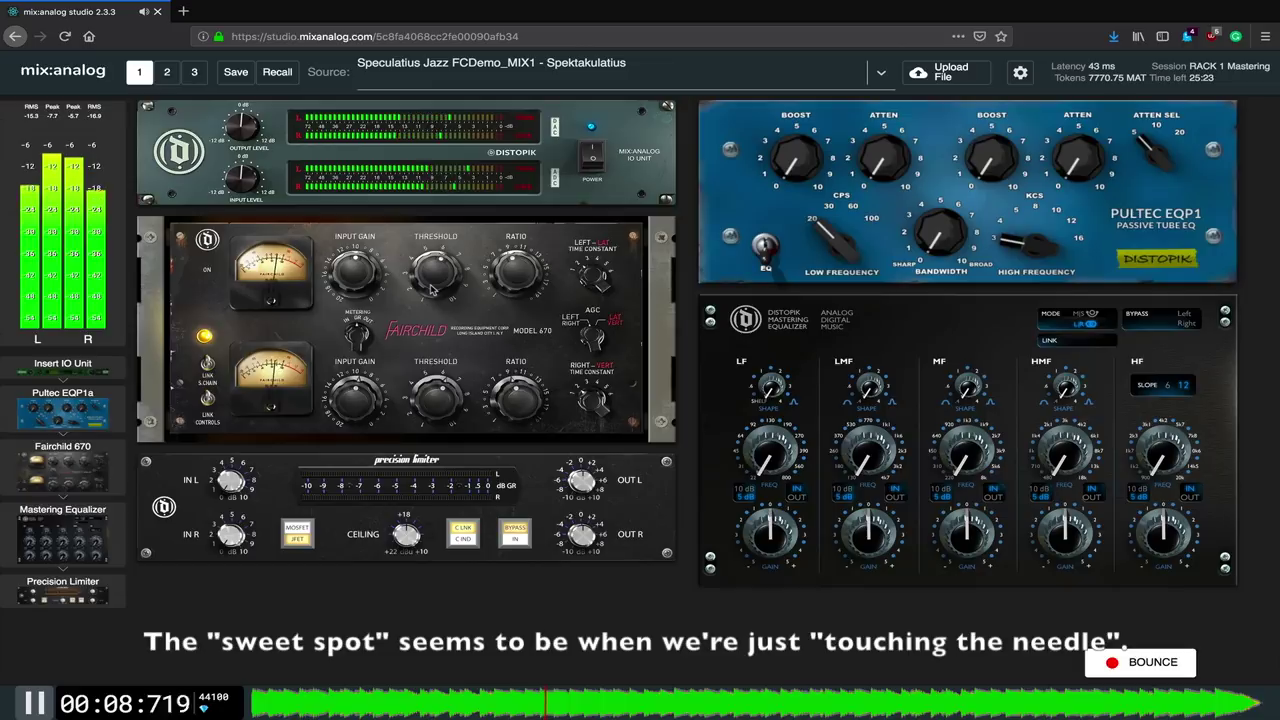
{"action": "left_click_drag", "start_coordinate": [434, 289], "coordinate": [437, 291]}
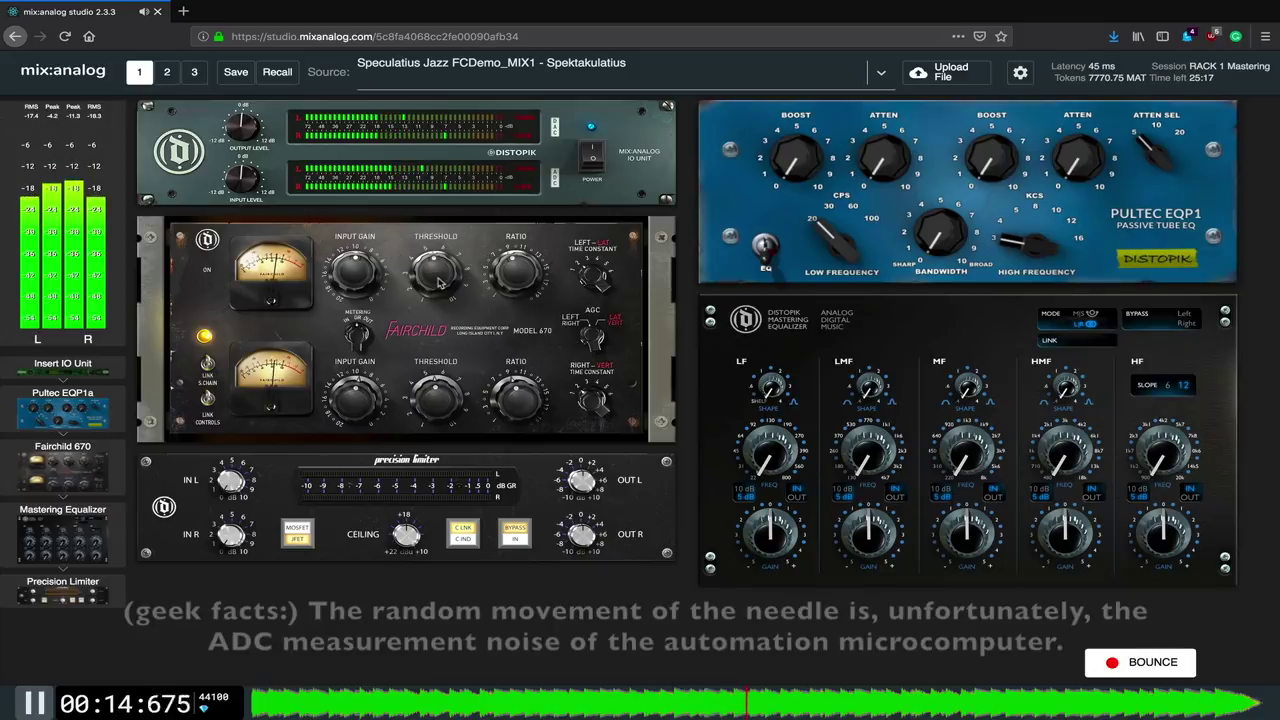
Adjust the Fairchild 670's upper-channel threshold and time constant during playback, comparing the mix with the IO unit switched off and on
{"action": "left_click", "coordinate": [593, 155]}
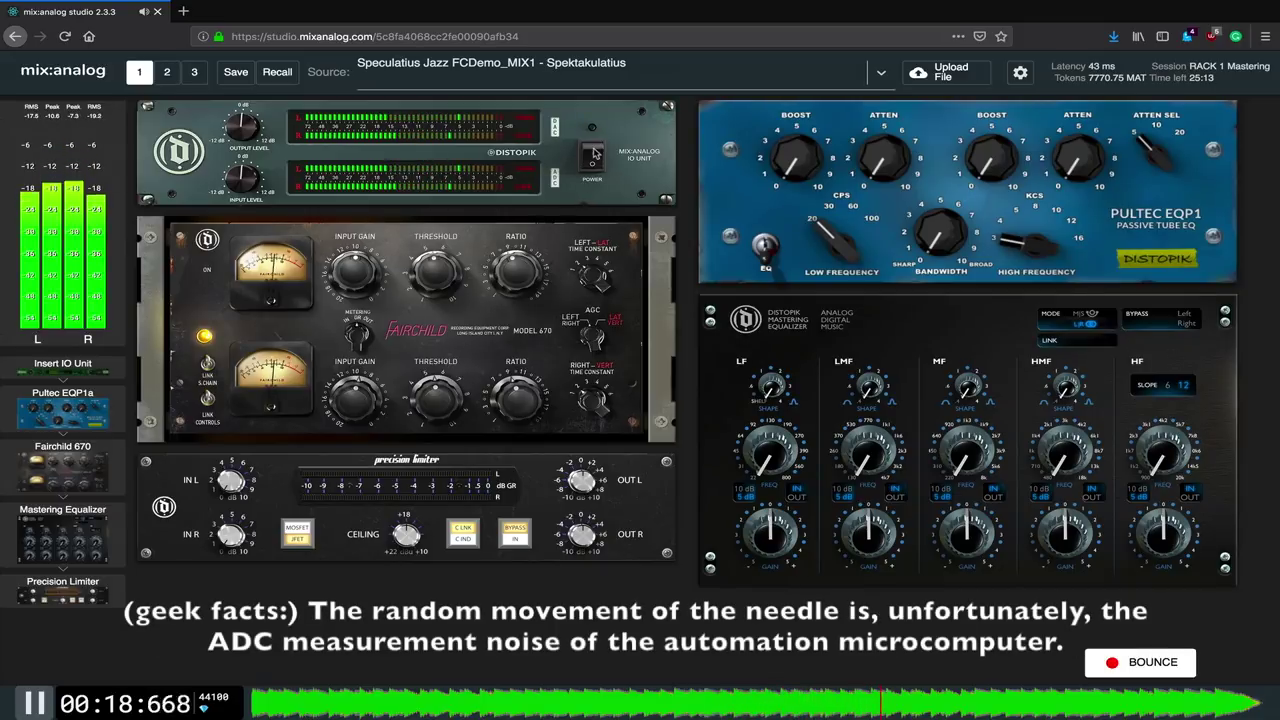
{"action": "left_click", "coordinate": [594, 154]}
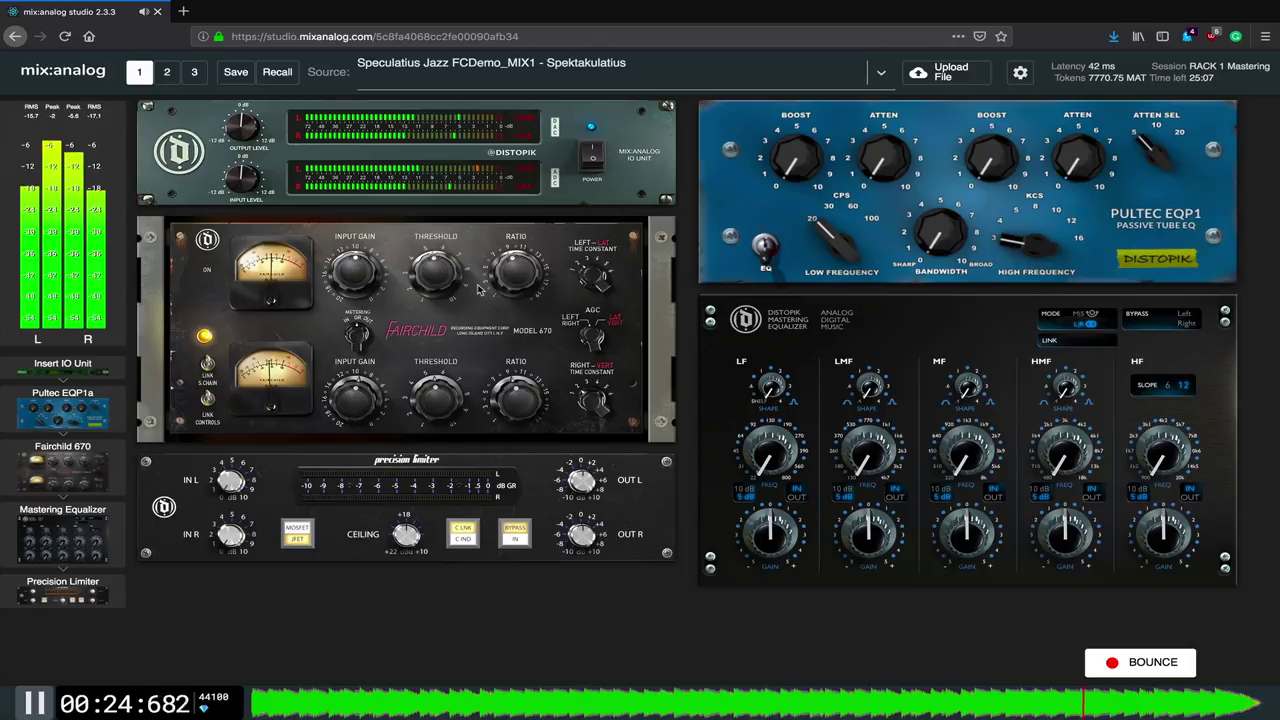
{"action": "left_click_drag", "start_coordinate": [447, 280], "coordinate": [500, 278]}
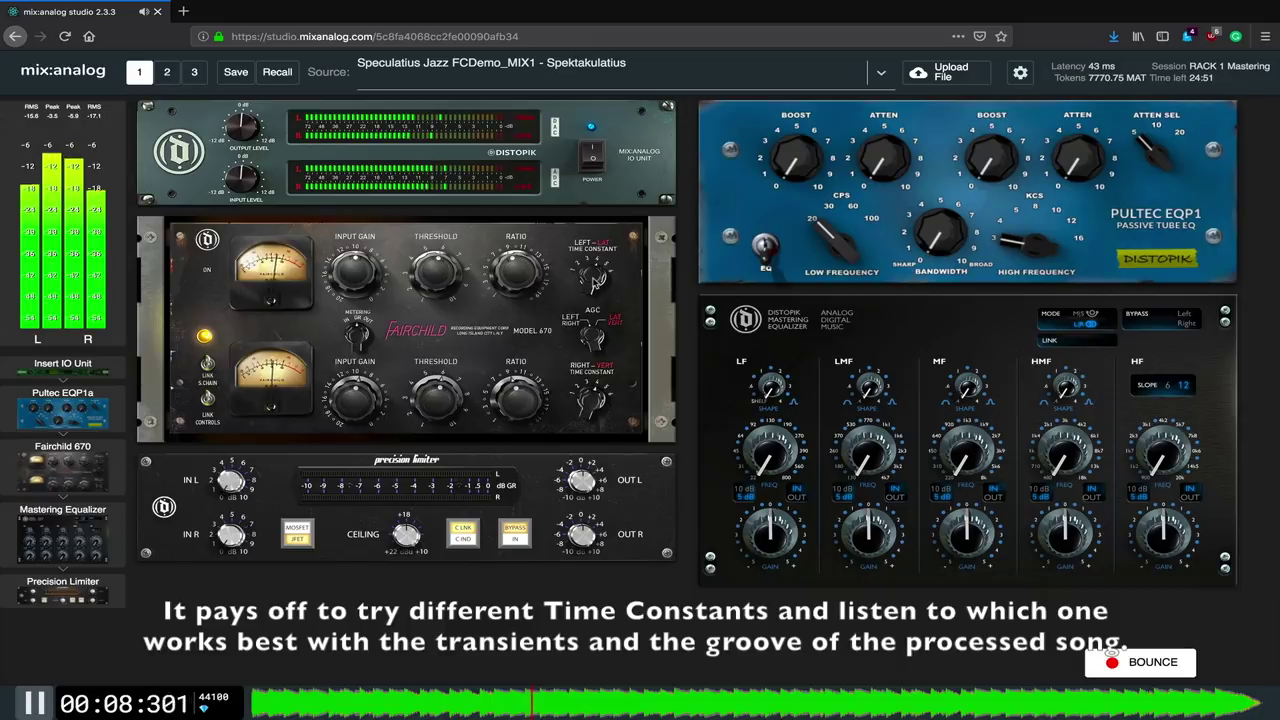
{"action": "left_click", "coordinate": [596, 278]}
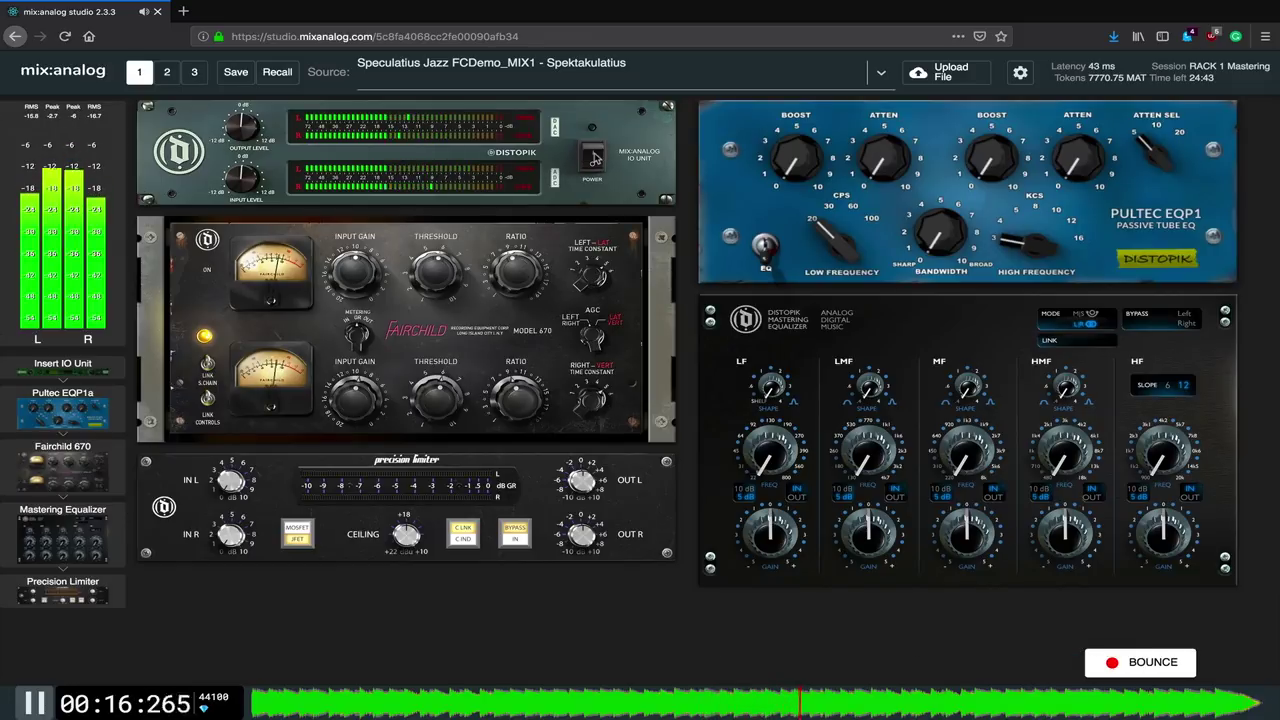
{"action": "left_click", "coordinate": [595, 157]}
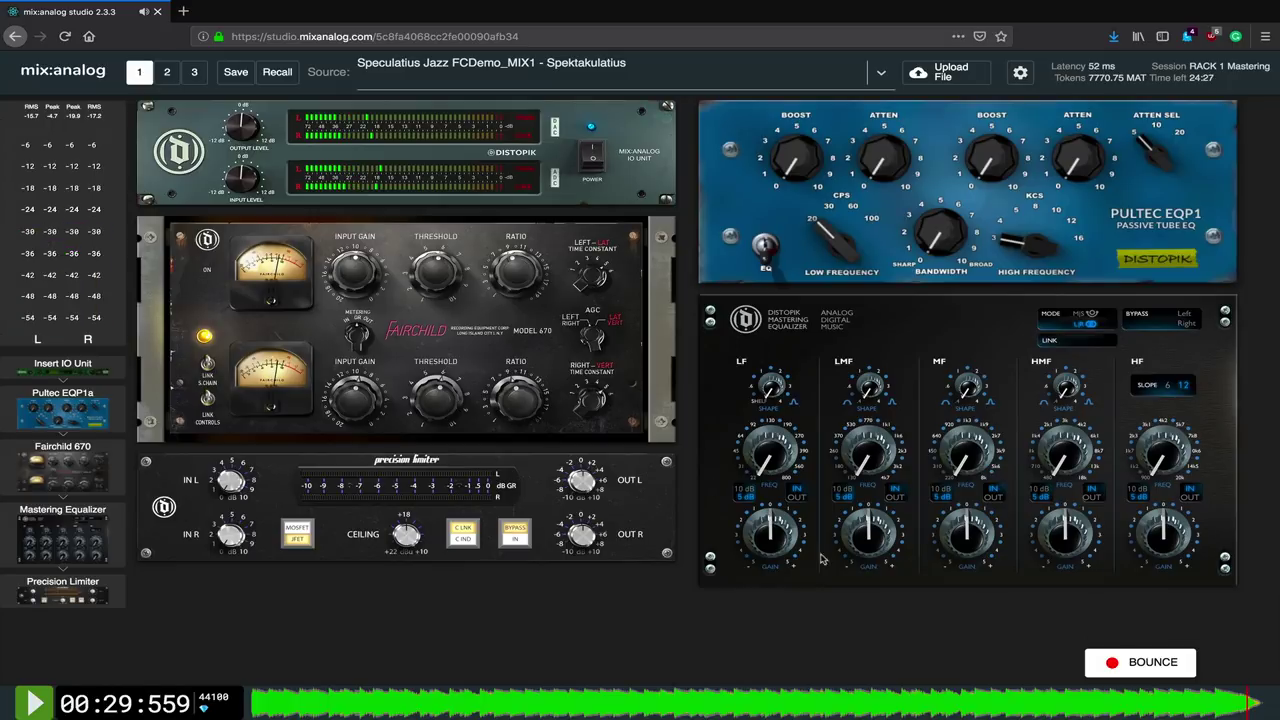
Bounce the processed mix at 44100 Hz and 24 bits under the title Speculatius Jazz FCDemo_MIX1 - rack1
{"action": "left_click", "coordinate": [1147, 662]}
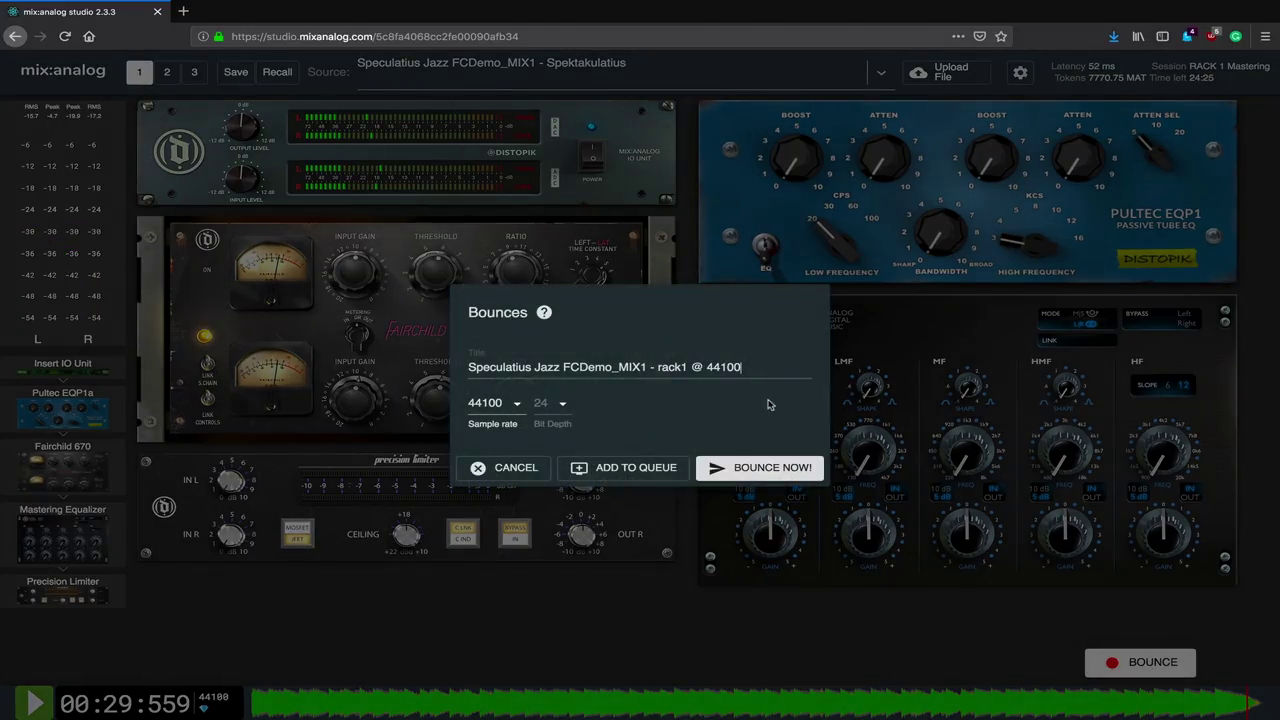
{"action": "left_click_drag", "start_coordinate": [686, 367], "coordinate": [772, 374]}
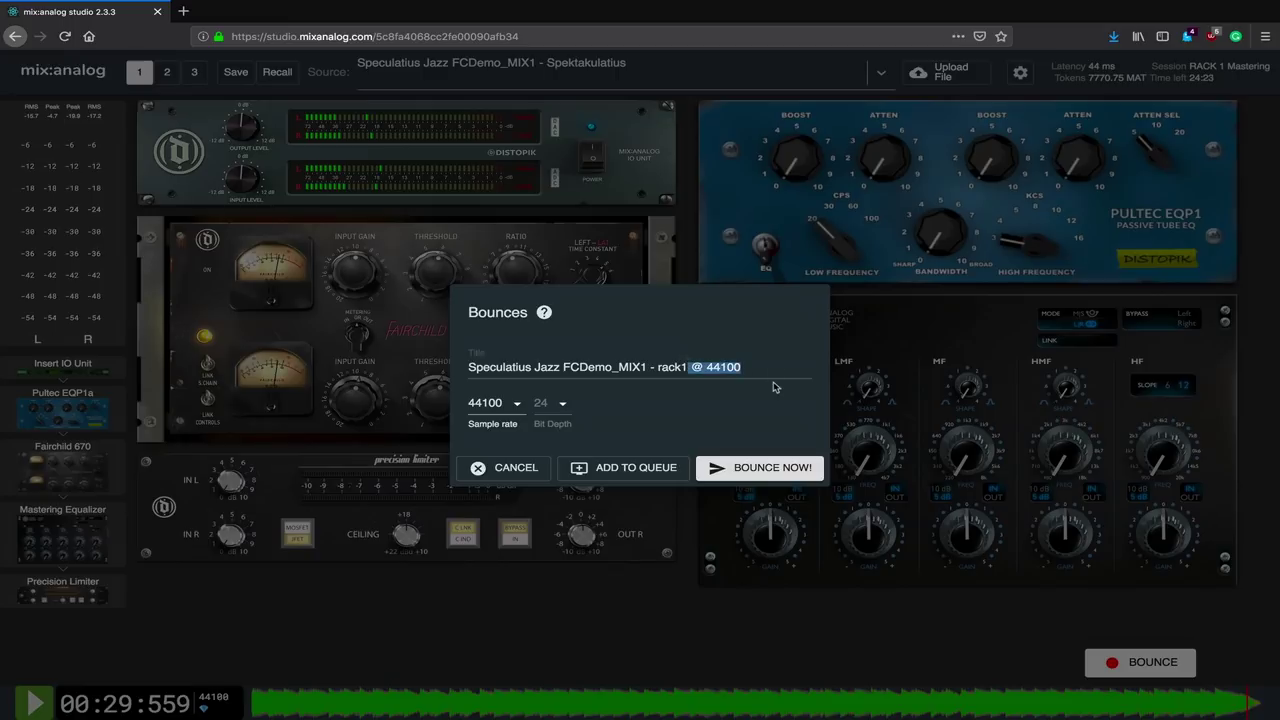
{"action": "key", "text": "BackSpace"}
{"action": "left_click", "coordinate": [773, 458]}
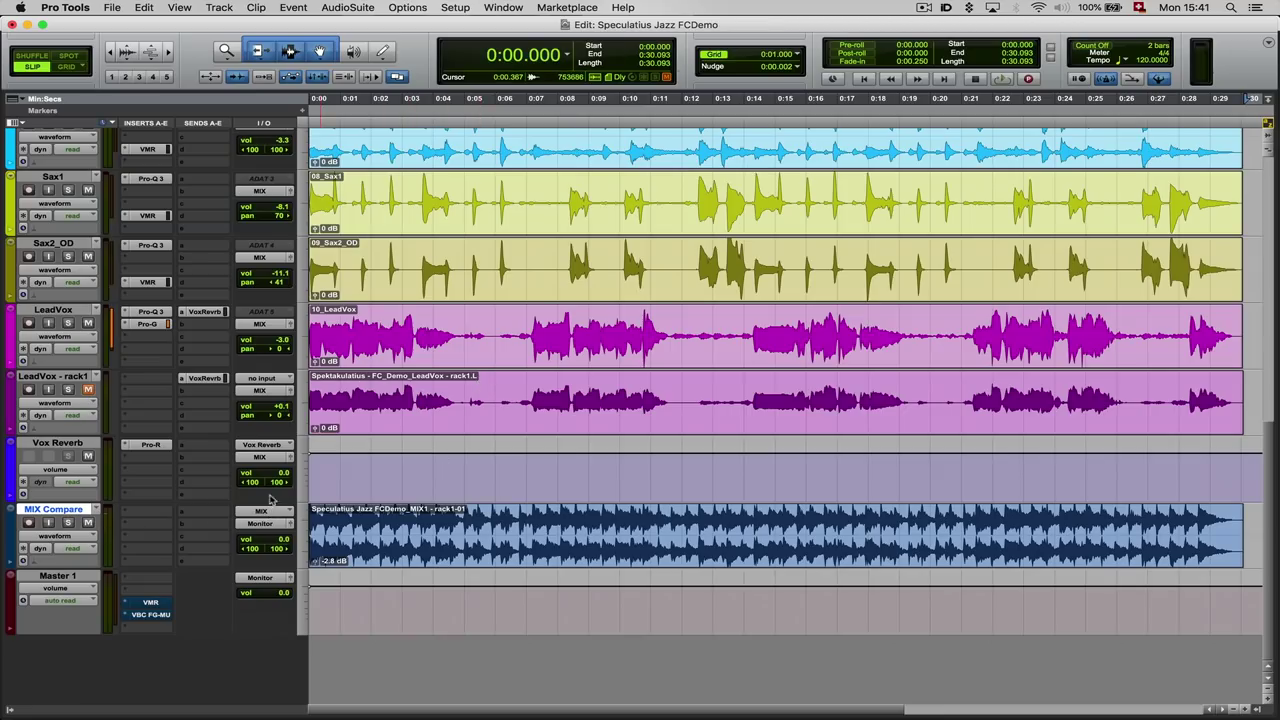
Switch to Pro Tools, review the session's tracks, enable input monitoring on MIX Compare and play from the start
{"action": "left_click", "coordinate": [49, 523]}
{"action": "left_click", "coordinate": [49, 523]}
{"action": "scroll", "coordinate": [176, 518], "scroll_direction": "up", "scroll_amount": 15}
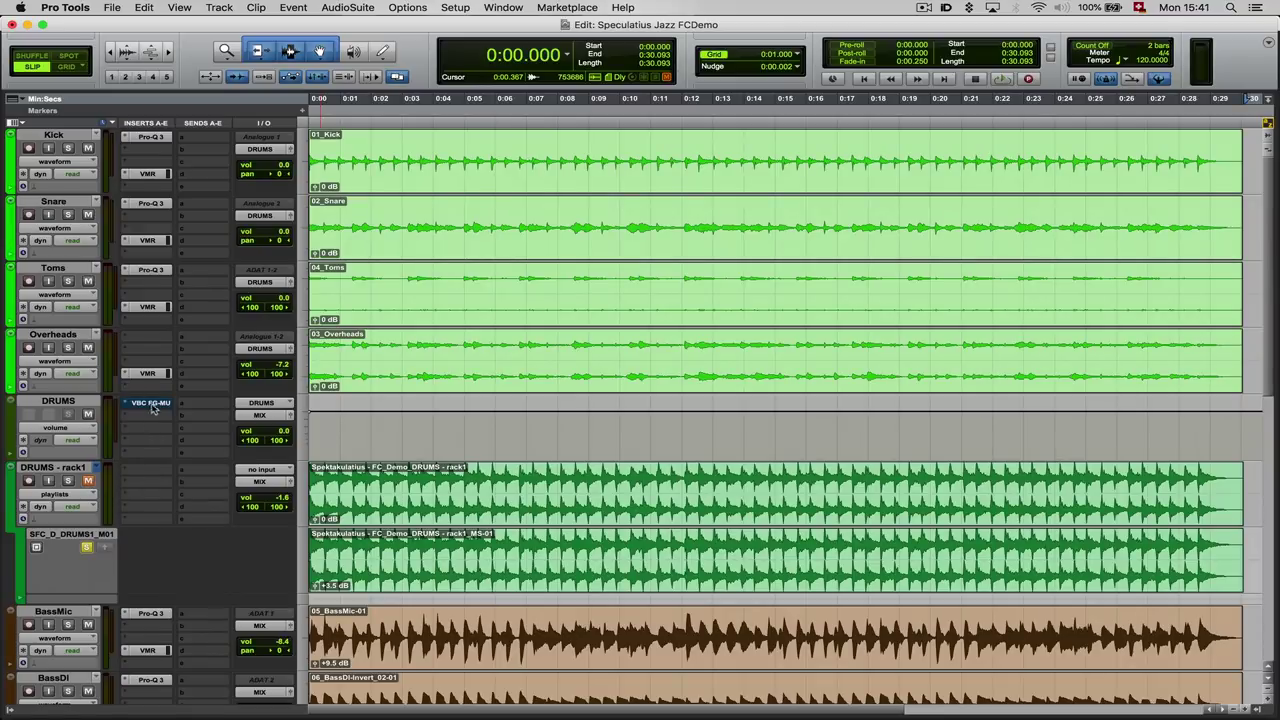
{"action": "scroll", "coordinate": [160, 440], "scroll_direction": "down", "scroll_amount": 15}
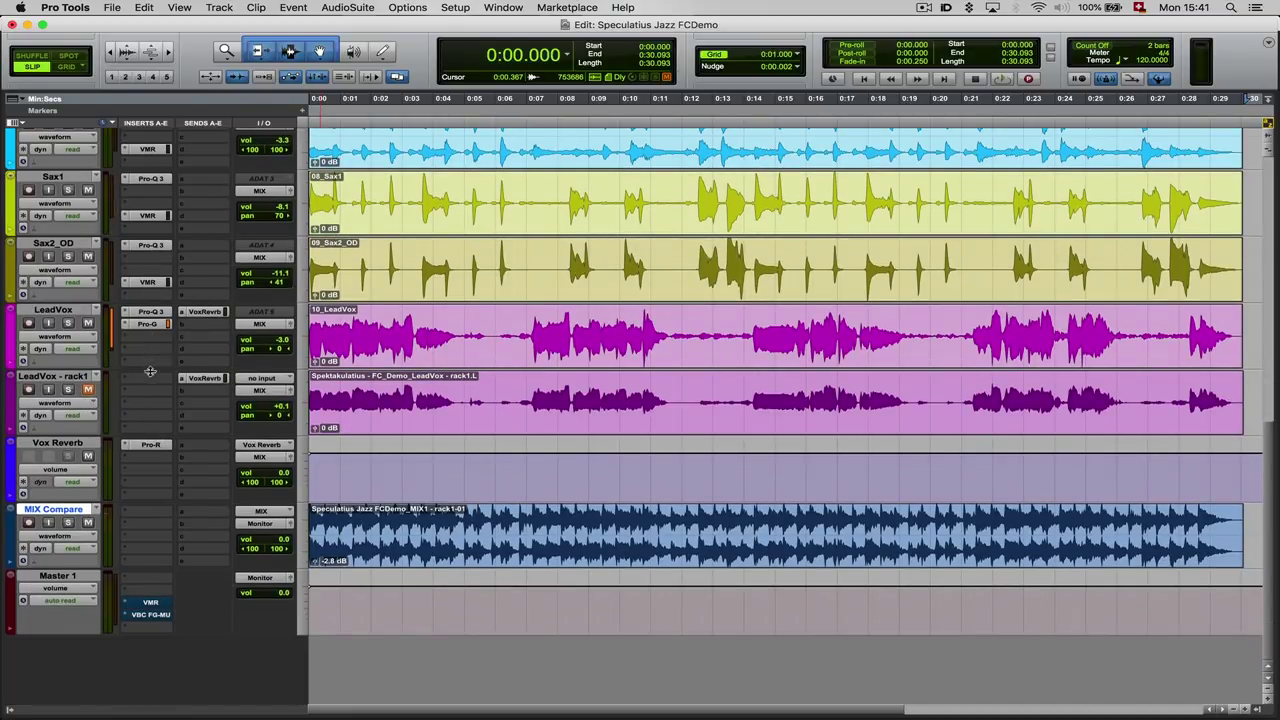
{"action": "left_click", "coordinate": [47, 523]}
{"action": "key", "text": "space"}
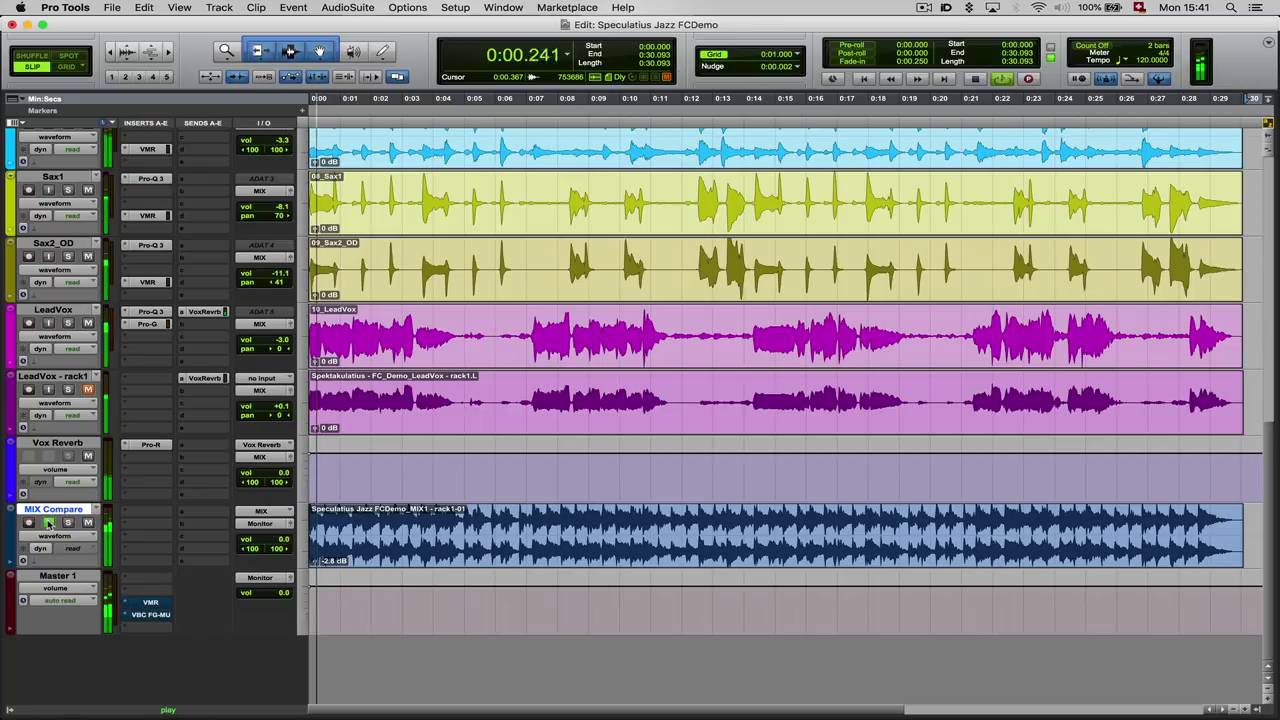